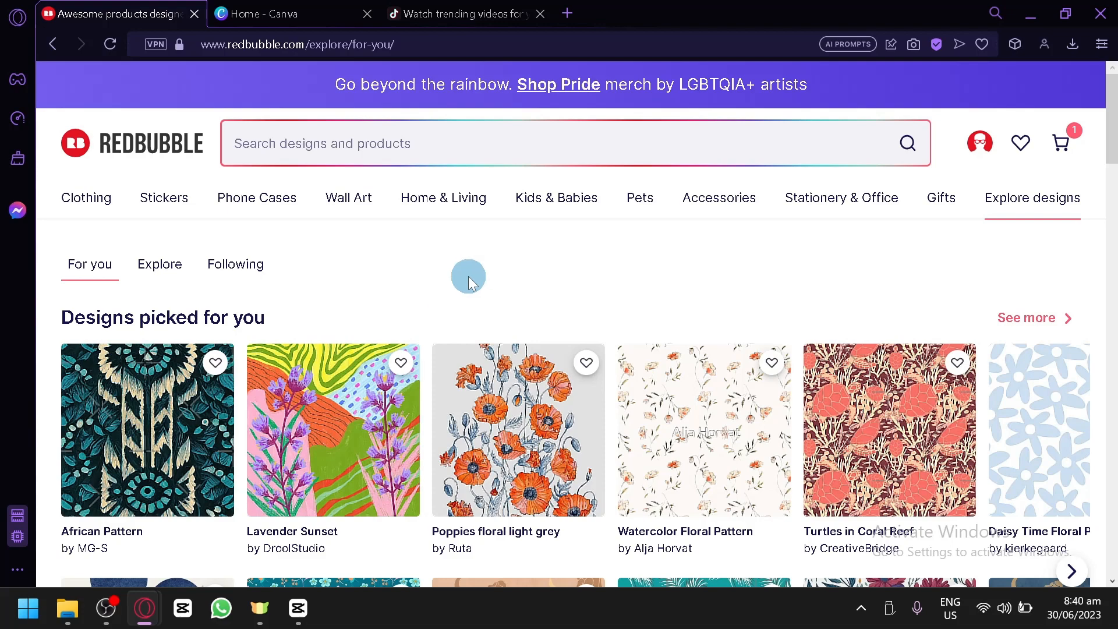
- Look over Redbubble's personalised design picks and the TikTok For You feed side by side as sources of design trends
{"action": "left_click", "coordinate": [457, 13]}
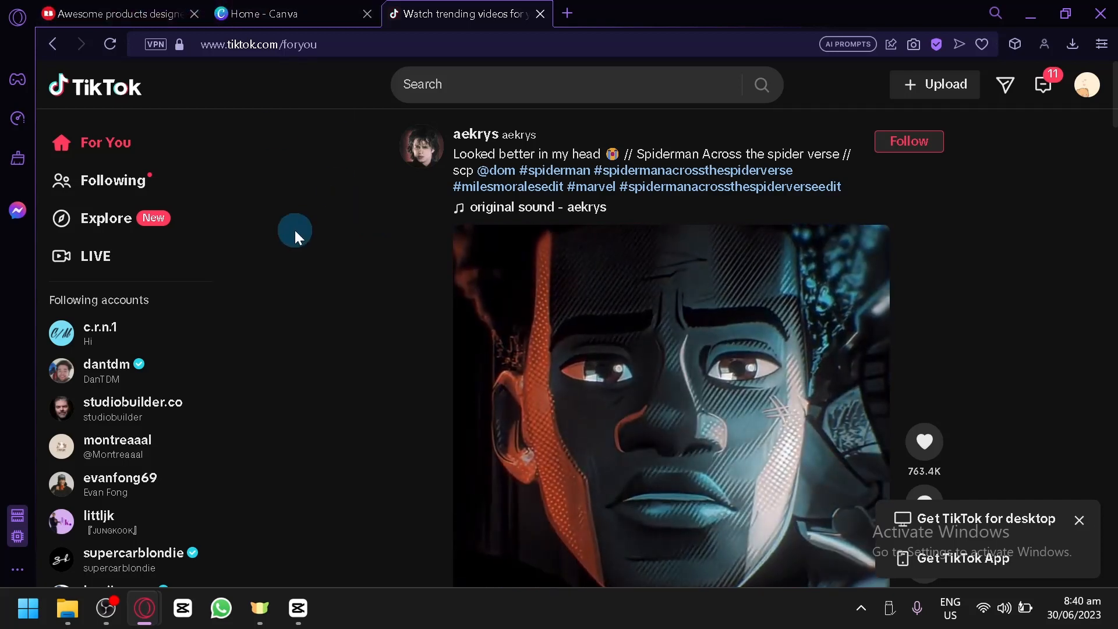
{"action": "left_click", "coordinate": [152, 14]}
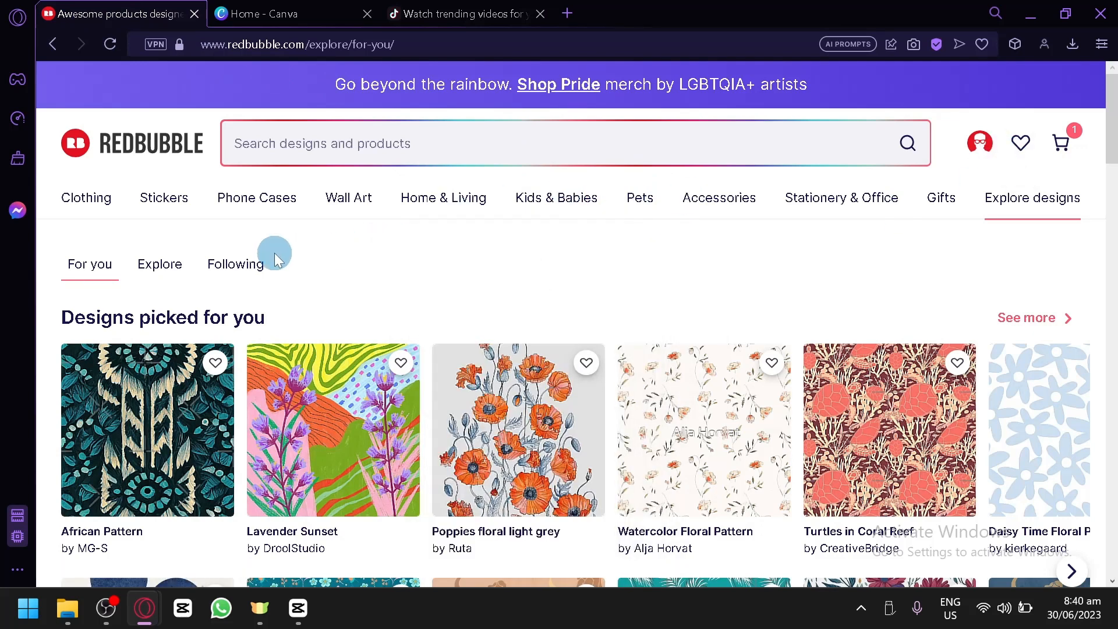
{"action": "left_click", "coordinate": [455, 12]}
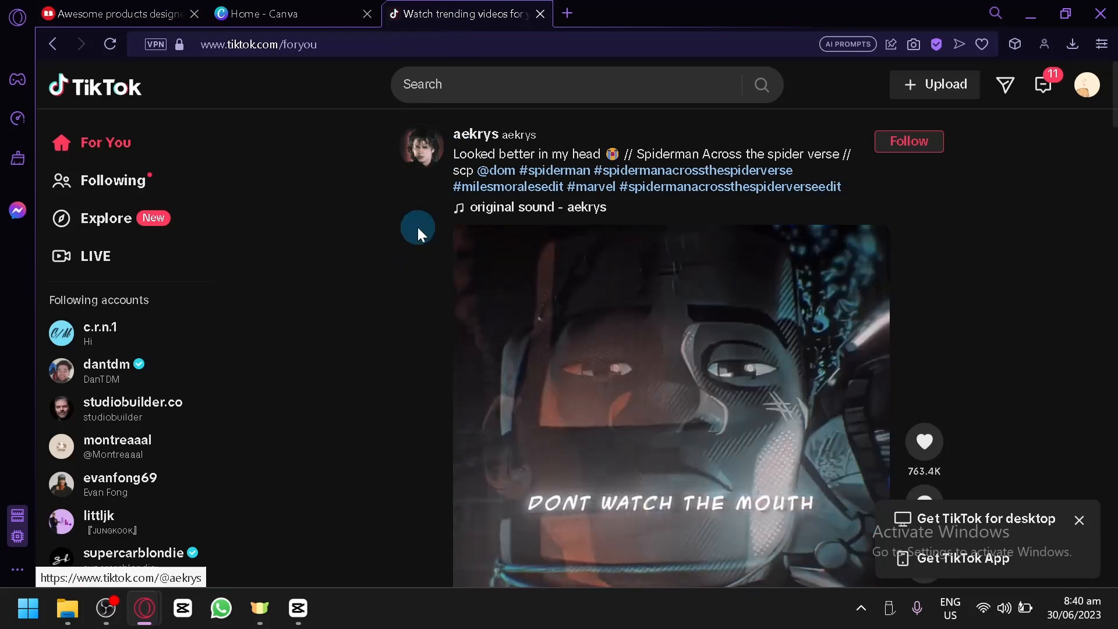
{"action": "left_click", "coordinate": [145, 7]}
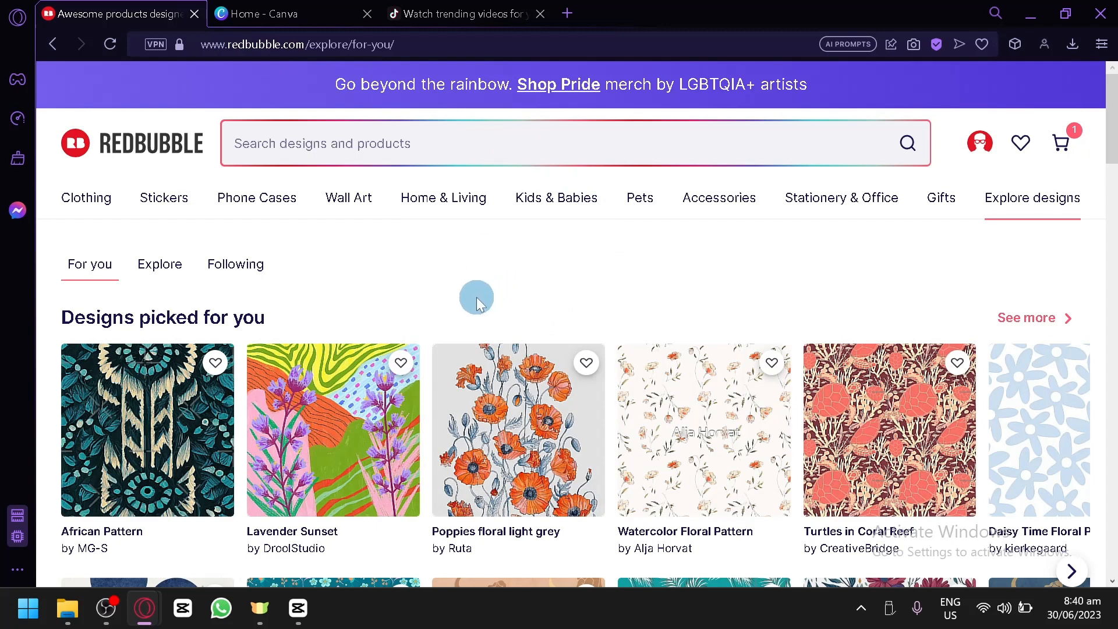
{"action": "left_click", "coordinate": [468, 9]}
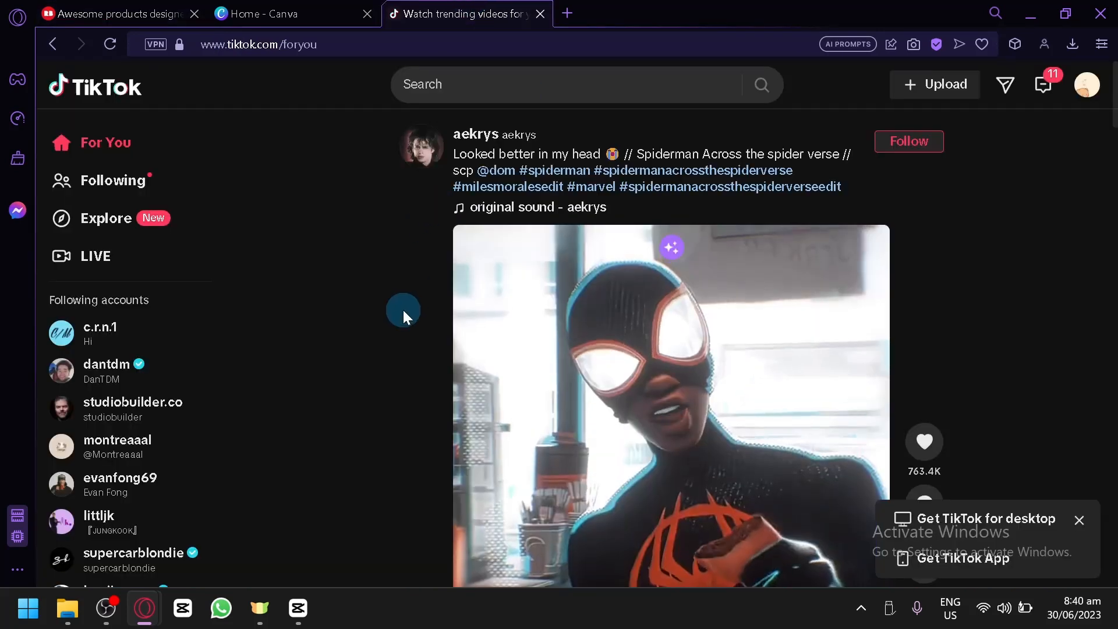
{"action": "left_click", "coordinate": [144, 8]}
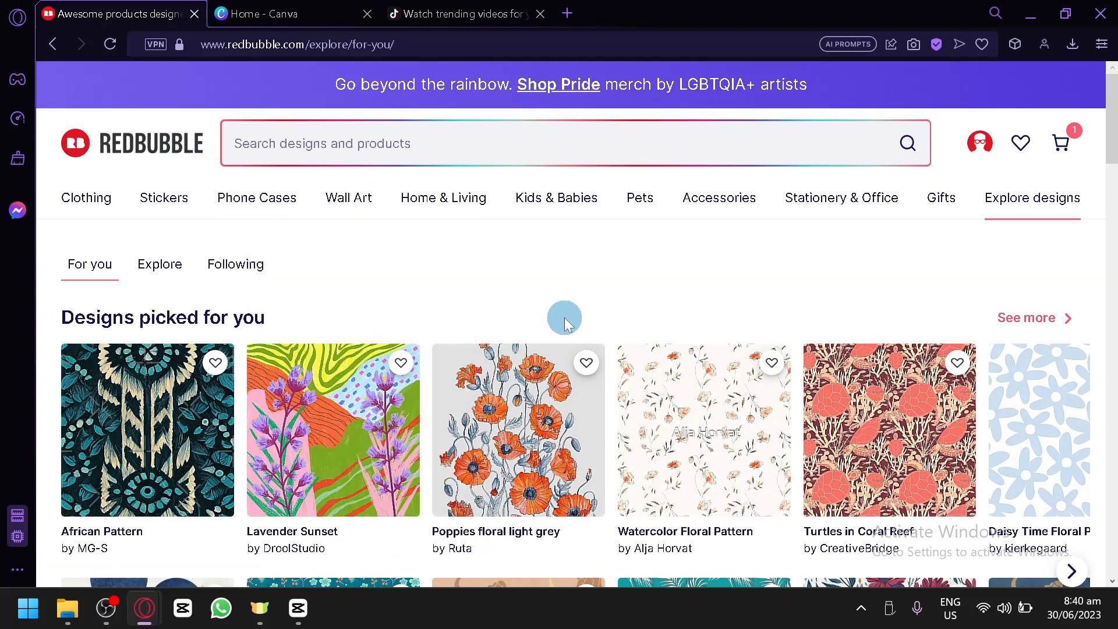
{"action": "left_click", "coordinate": [491, 12]}
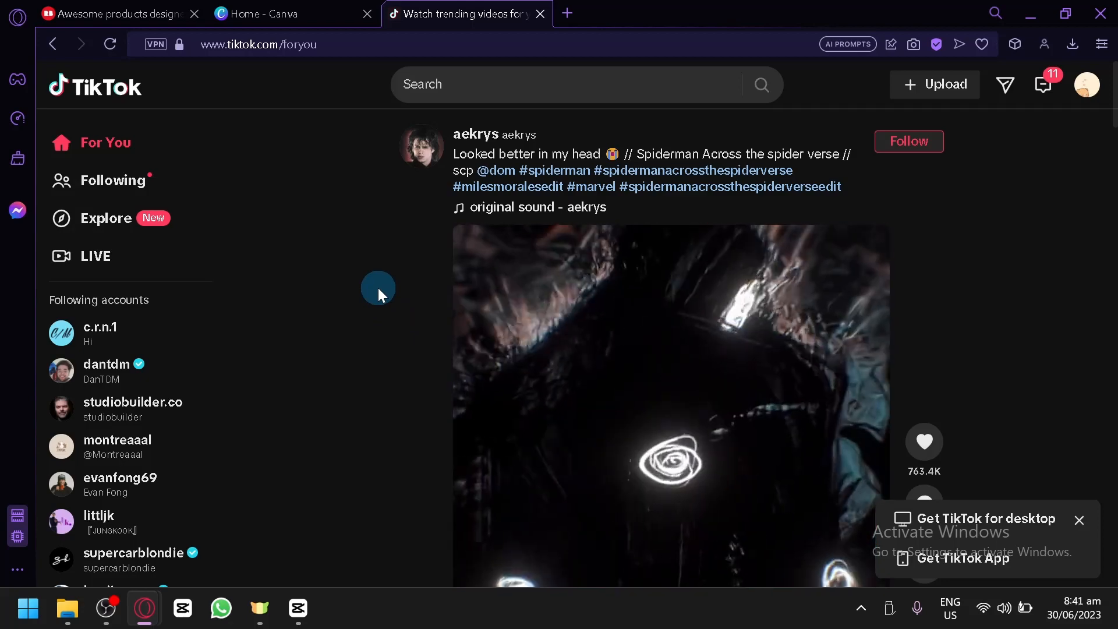
{"action": "scroll", "coordinate": [400, 302], "scroll_direction": "down", "scroll_amount": 4}
{"action": "scroll", "coordinate": [399, 301], "scroll_direction": "up", "scroll_amount": 4}
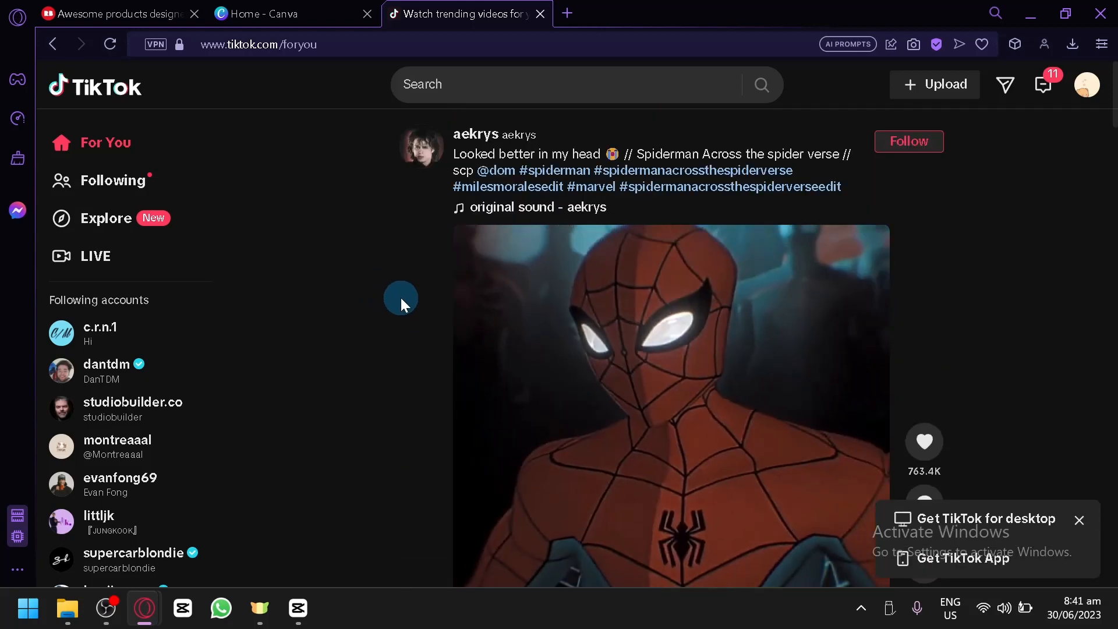
{"action": "left_click", "coordinate": [145, 7]}
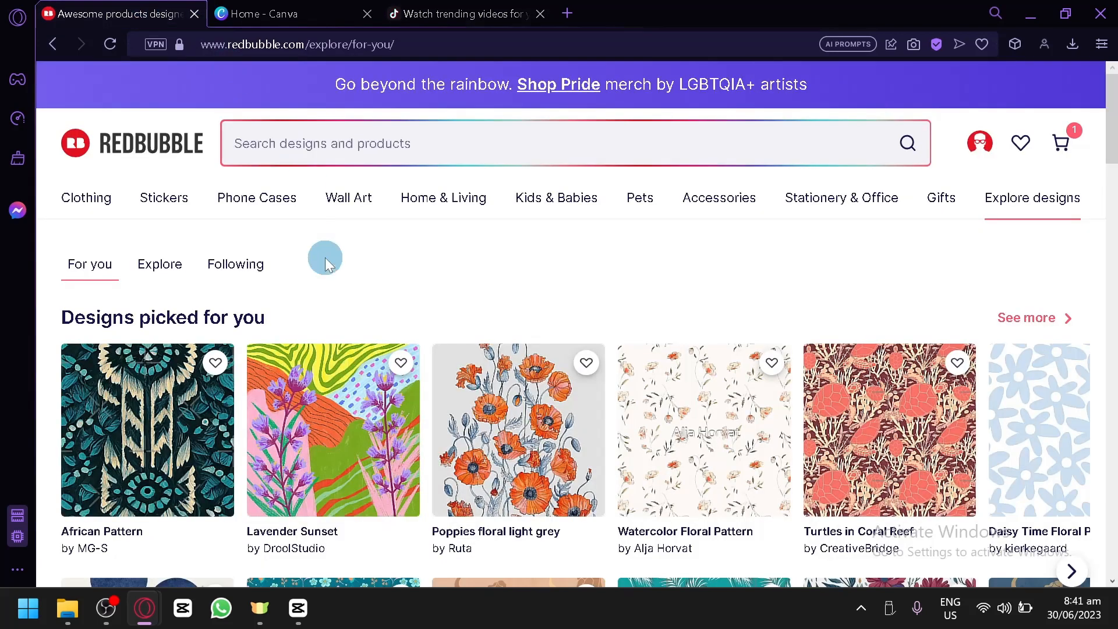
{"action": "left_click", "coordinate": [502, 9]}
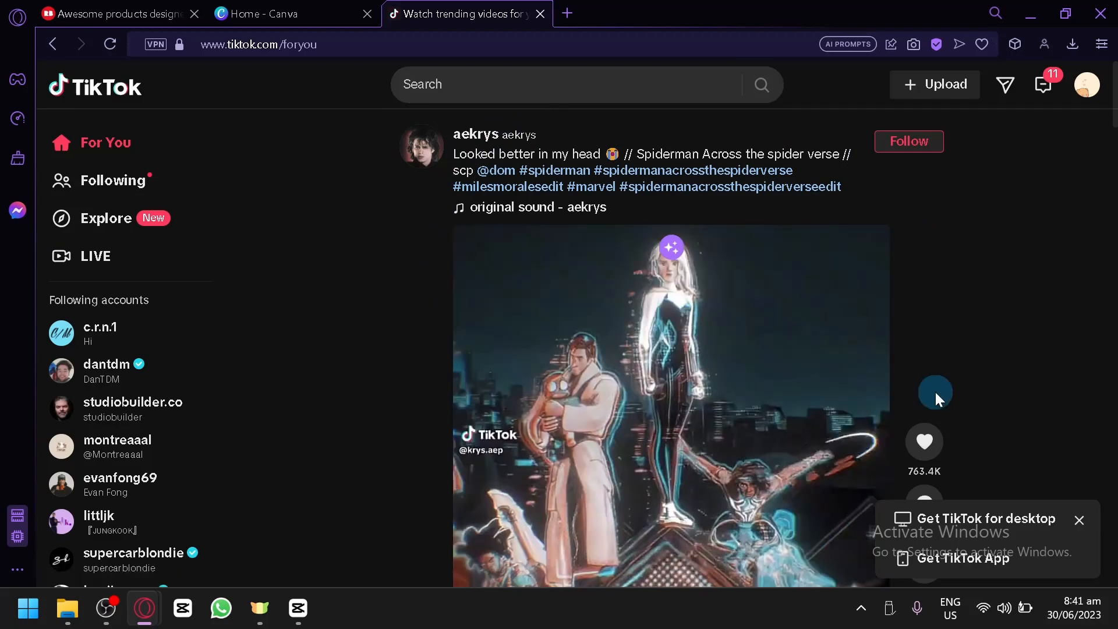
- Browse the trending videos in the TikTok For You feed for design ideas
{"action": "scroll", "coordinate": [938, 390], "scroll_direction": "down", "scroll_amount": 2}
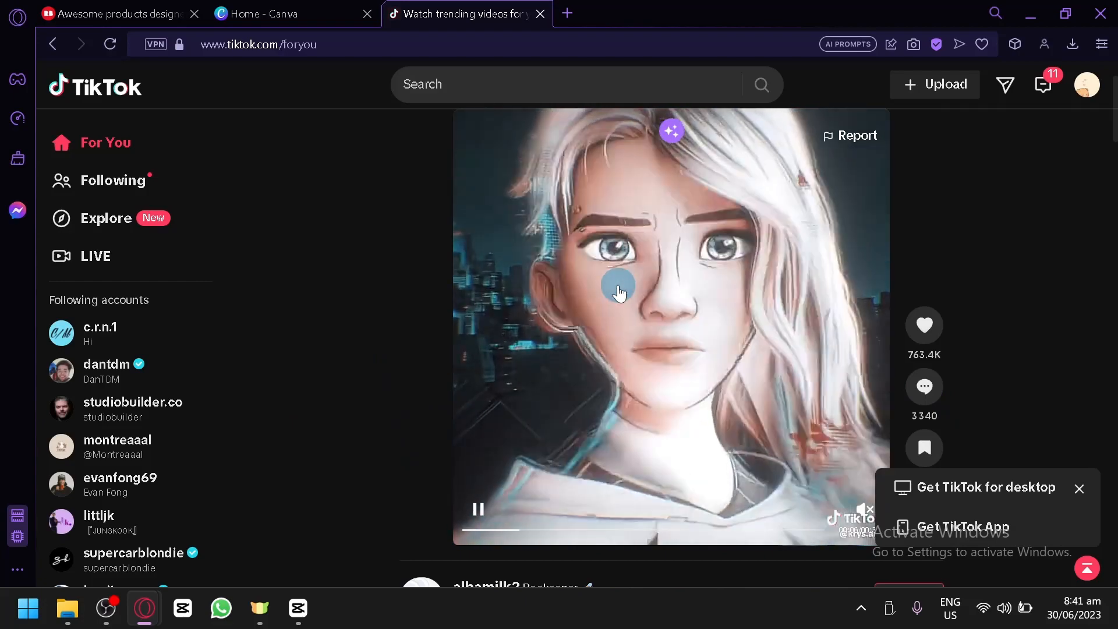
{"action": "scroll", "coordinate": [628, 286], "scroll_direction": "up", "scroll_amount": 2}
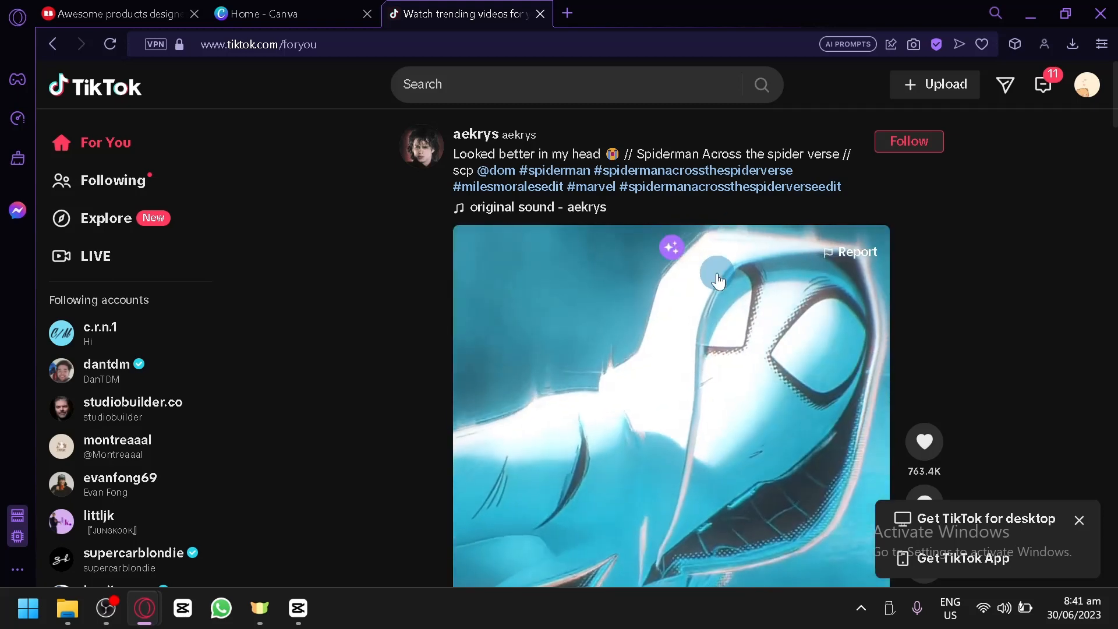
{"action": "scroll", "coordinate": [719, 282], "scroll_direction": "down", "scroll_amount": 2}
{"action": "scroll", "coordinate": [693, 271], "scroll_direction": "down", "scroll_amount": 4}
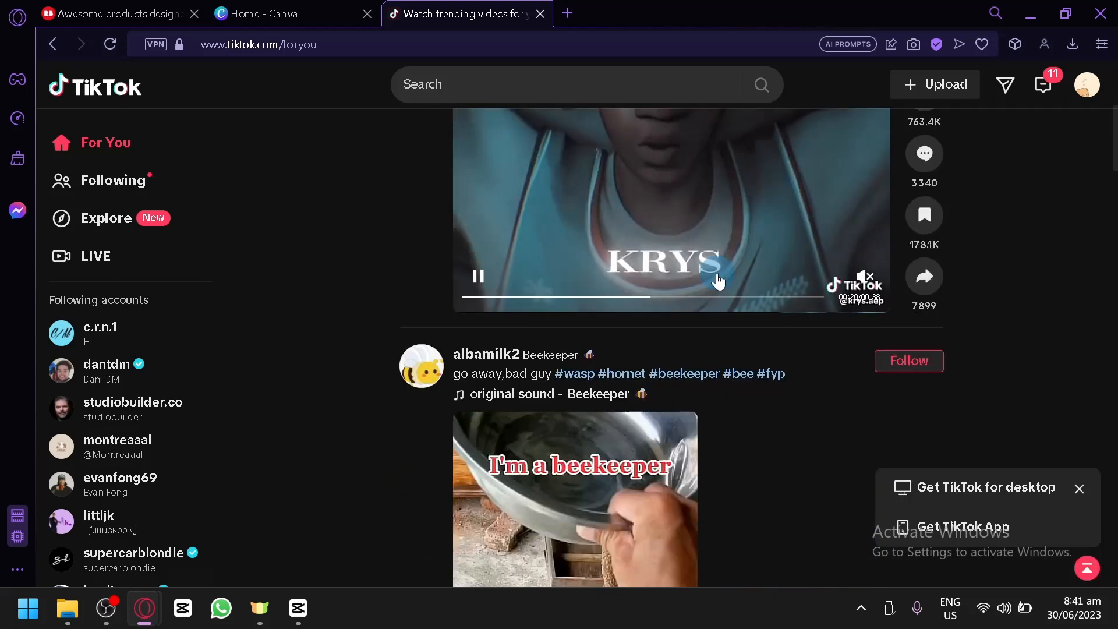
{"action": "scroll", "coordinate": [689, 333], "scroll_direction": "up", "scroll_amount": 4}
{"action": "scroll", "coordinate": [728, 344], "scroll_direction": "down", "scroll_amount": 5}
{"action": "scroll", "coordinate": [739, 346], "scroll_direction": "down", "scroll_amount": 15}
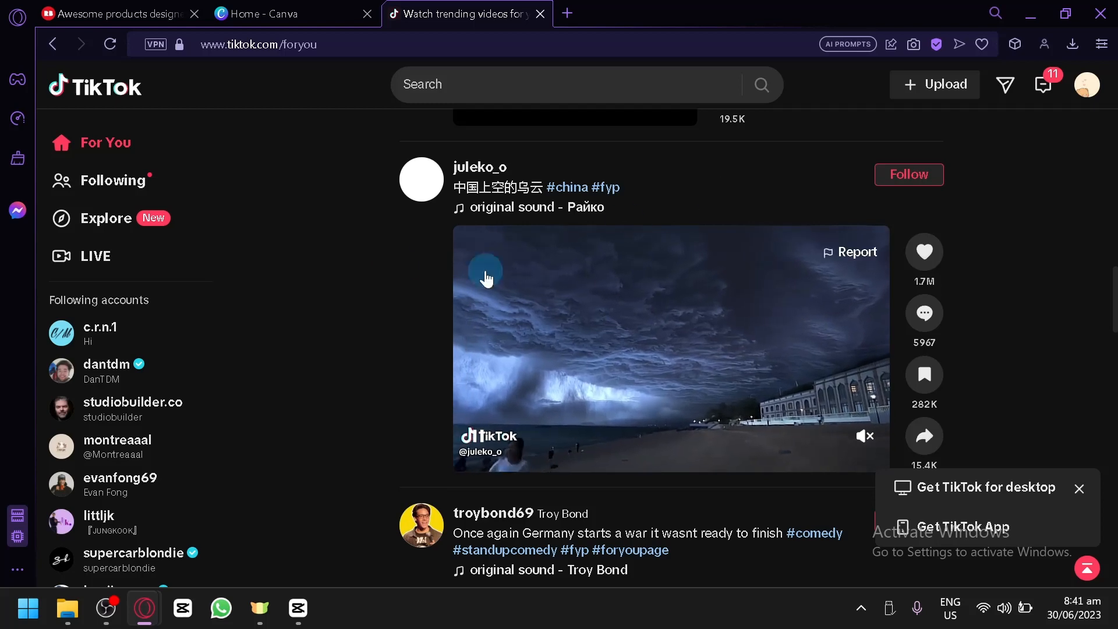
{"action": "left_click", "coordinate": [63, 12]}
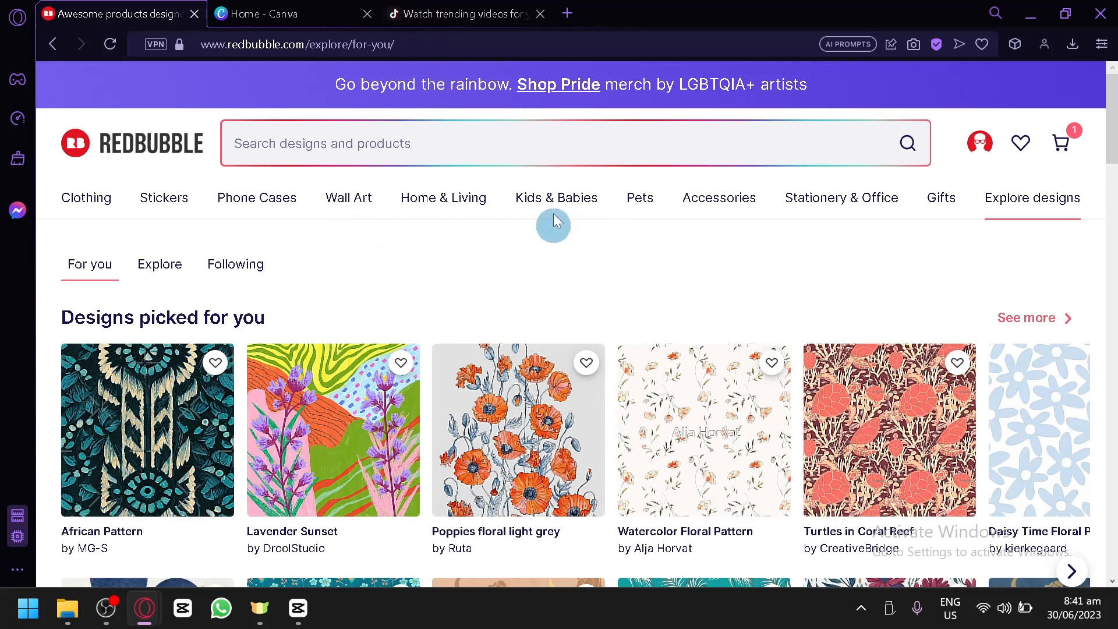
{"action": "left_click", "coordinate": [492, 7]}
{"action": "scroll", "coordinate": [349, 379], "scroll_direction": "down", "scroll_amount": 10}
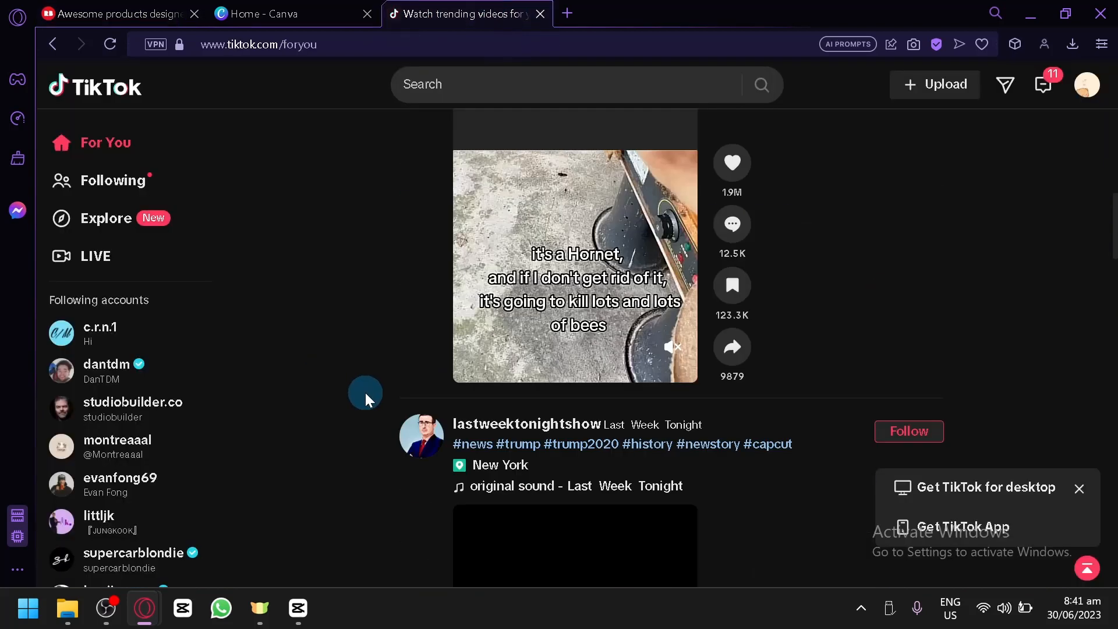
{"action": "scroll", "coordinate": [365, 394], "scroll_direction": "up", "scroll_amount": 4}
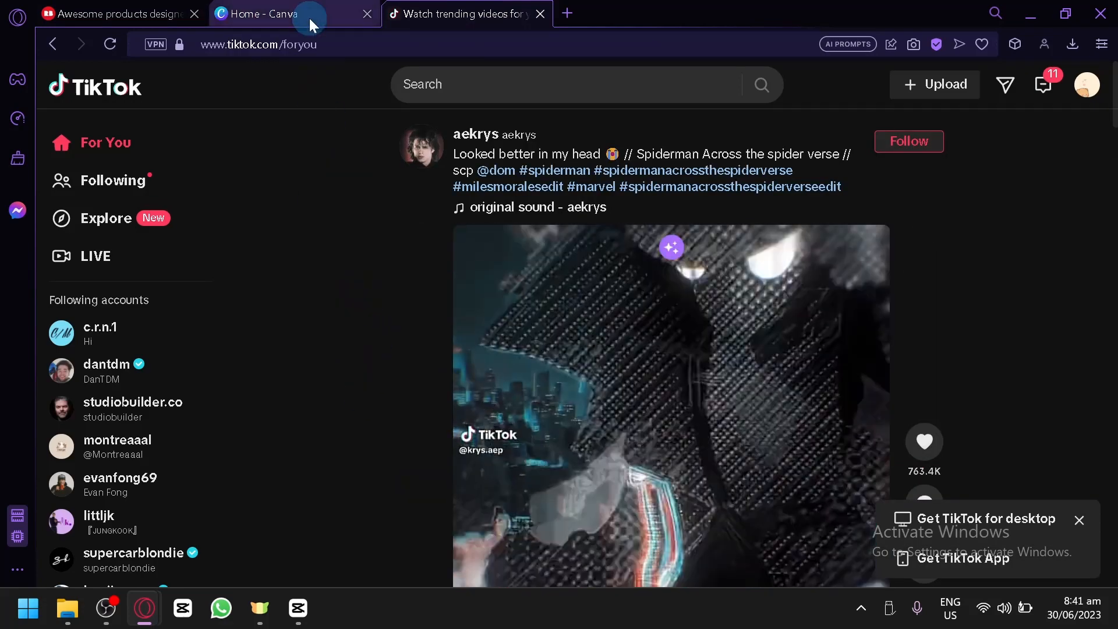
{"action": "left_click", "coordinate": [309, 16]}
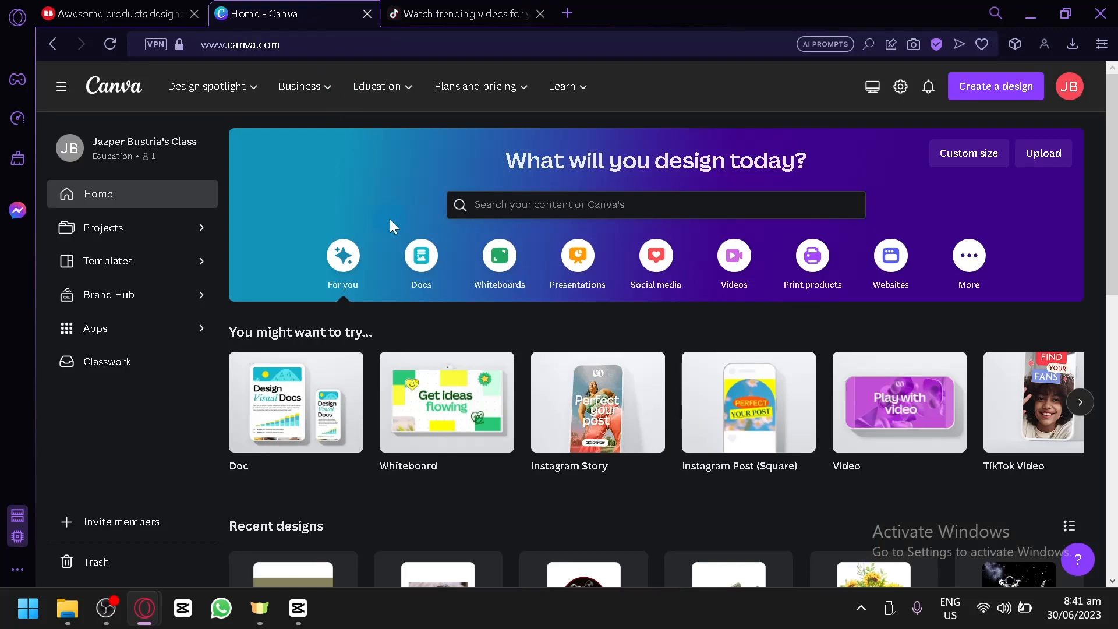
{"action": "left_click", "coordinate": [104, 8]}
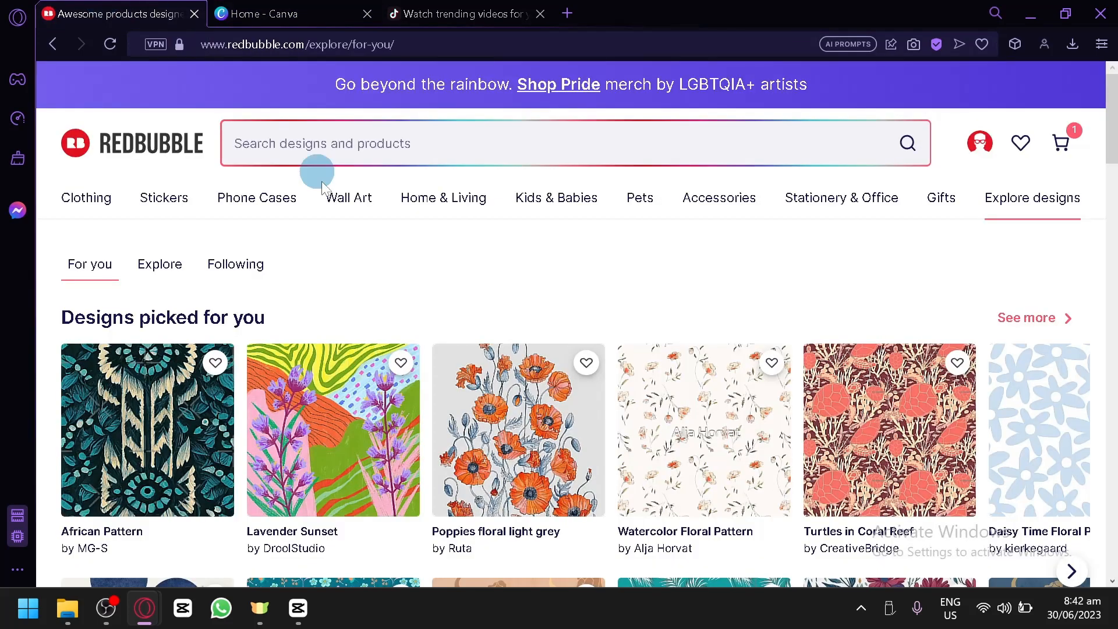
{"action": "left_click", "coordinate": [297, 10]}
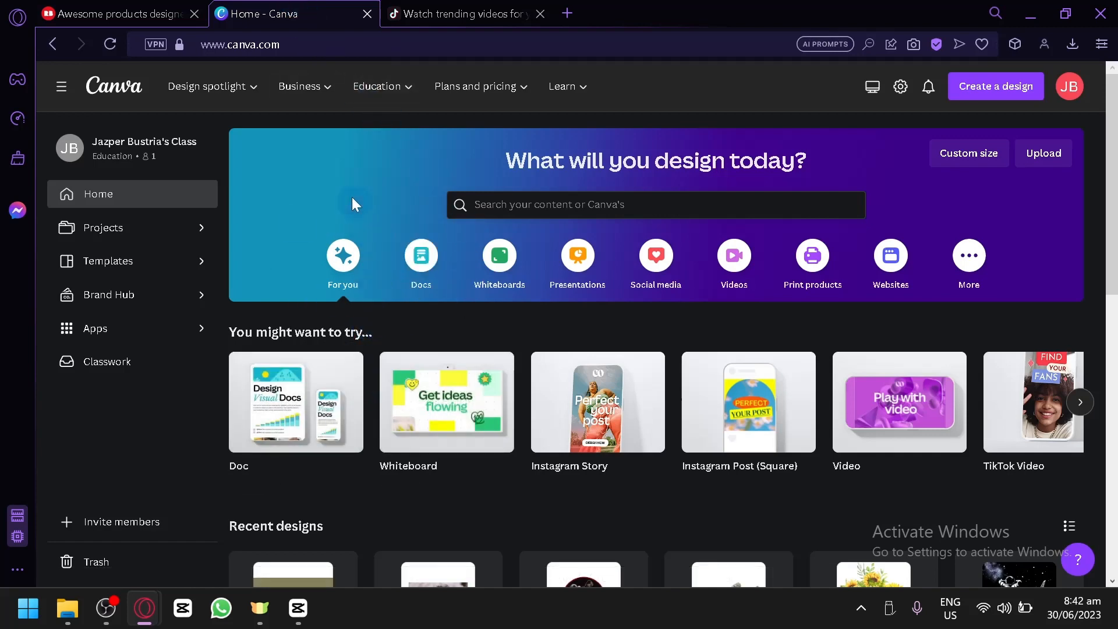
{"action": "left_click", "coordinate": [482, 10]}
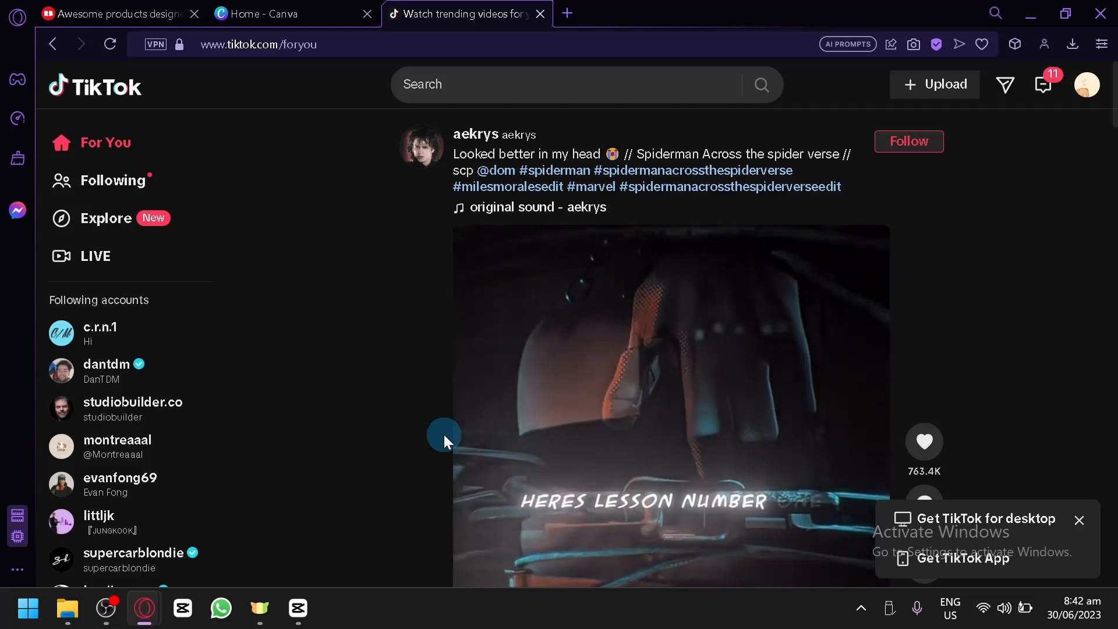
- Switch to Canva, create a new 1920 × 1920 px custom-size design and close the Canva home page
{"action": "left_click", "coordinate": [324, 7]}
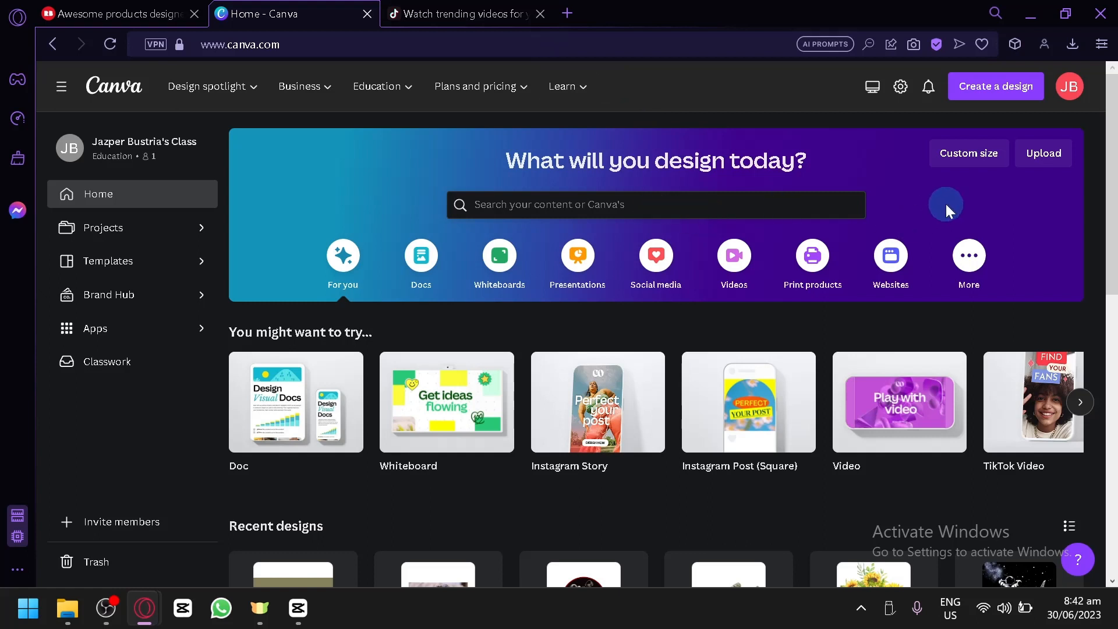
{"action": "left_click", "coordinate": [965, 94]}
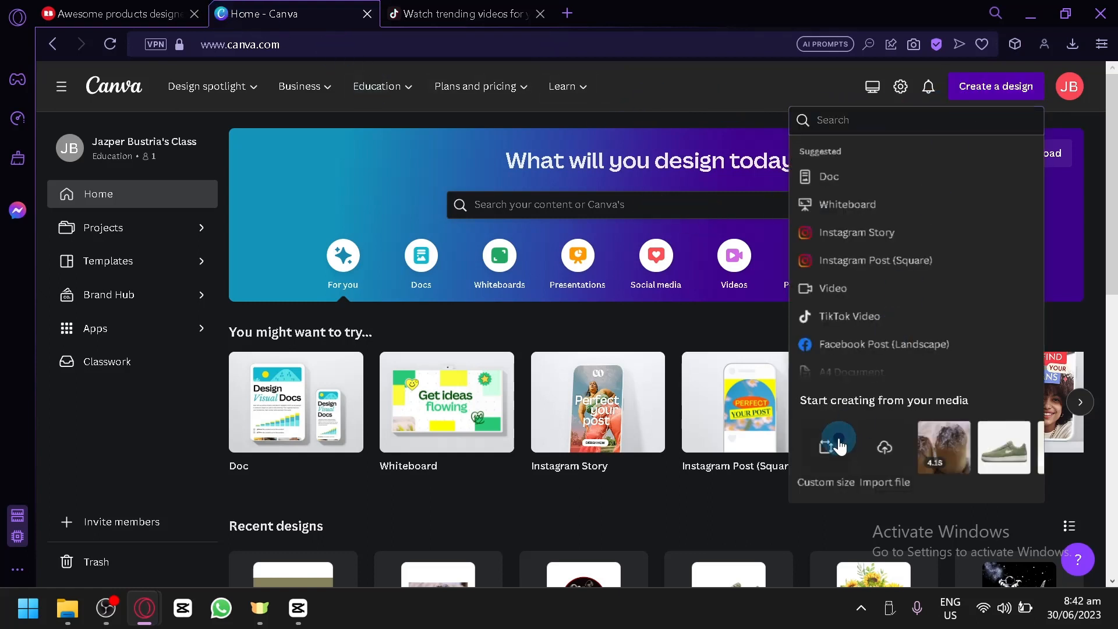
{"action": "left_click", "coordinate": [839, 447]}
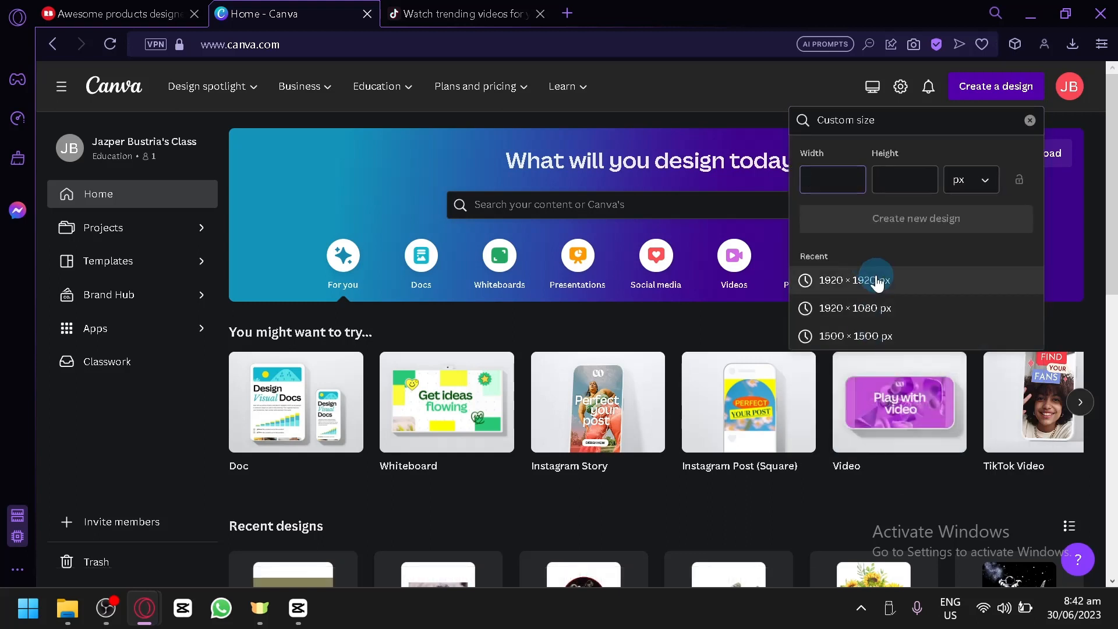
{"action": "left_click", "coordinate": [878, 280]}
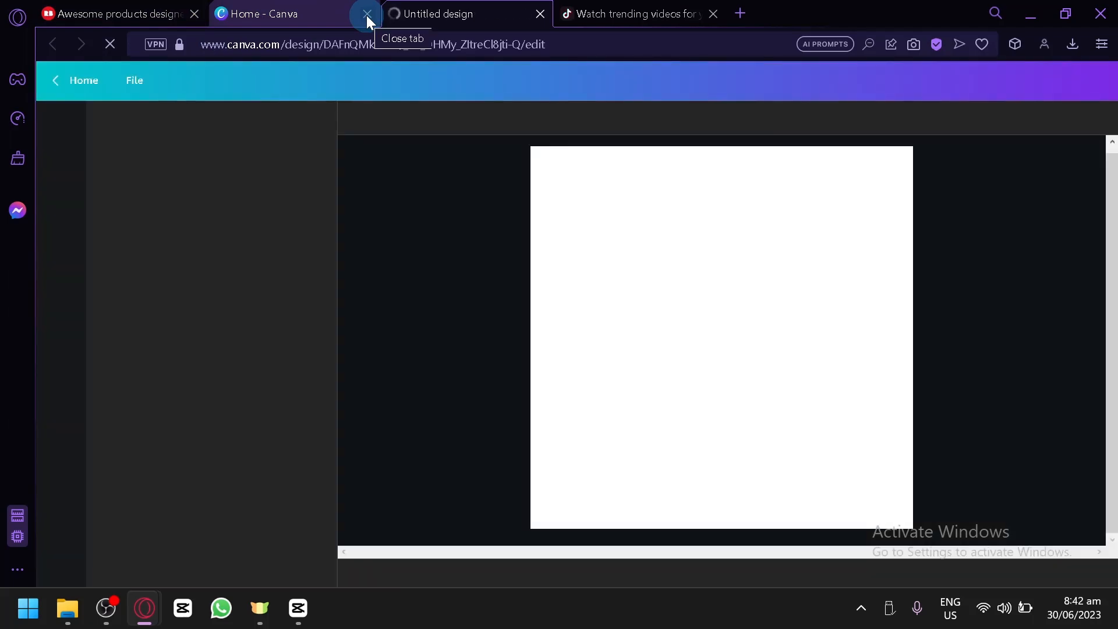
{"action": "left_click", "coordinate": [367, 14]}
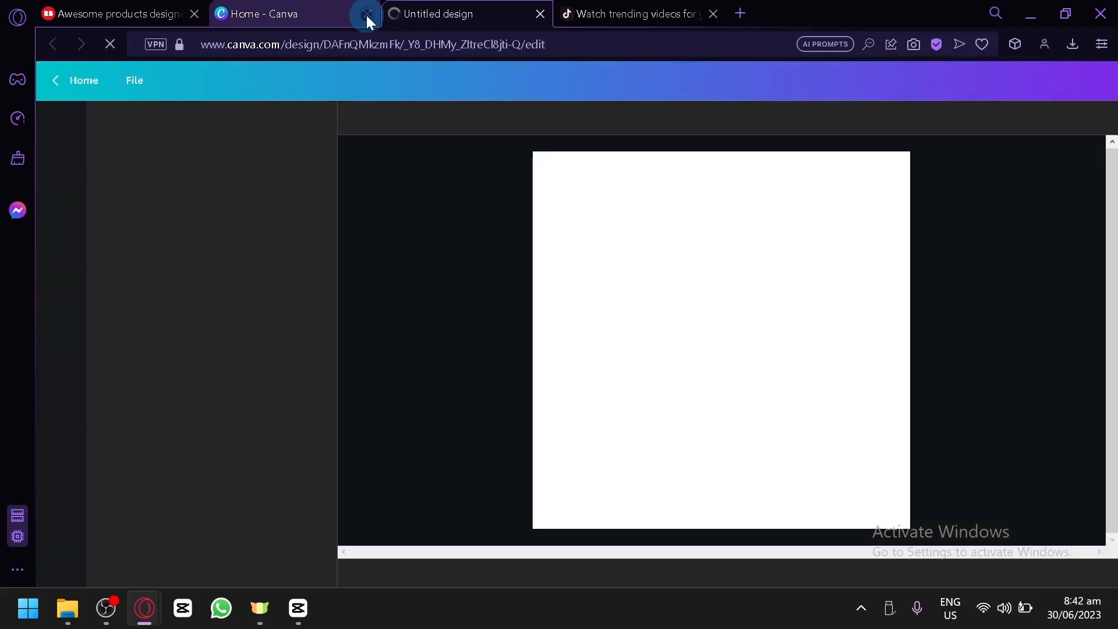
{"action": "left_click", "coordinate": [102, 8]}
{"action": "left_click", "coordinate": [308, 7]}
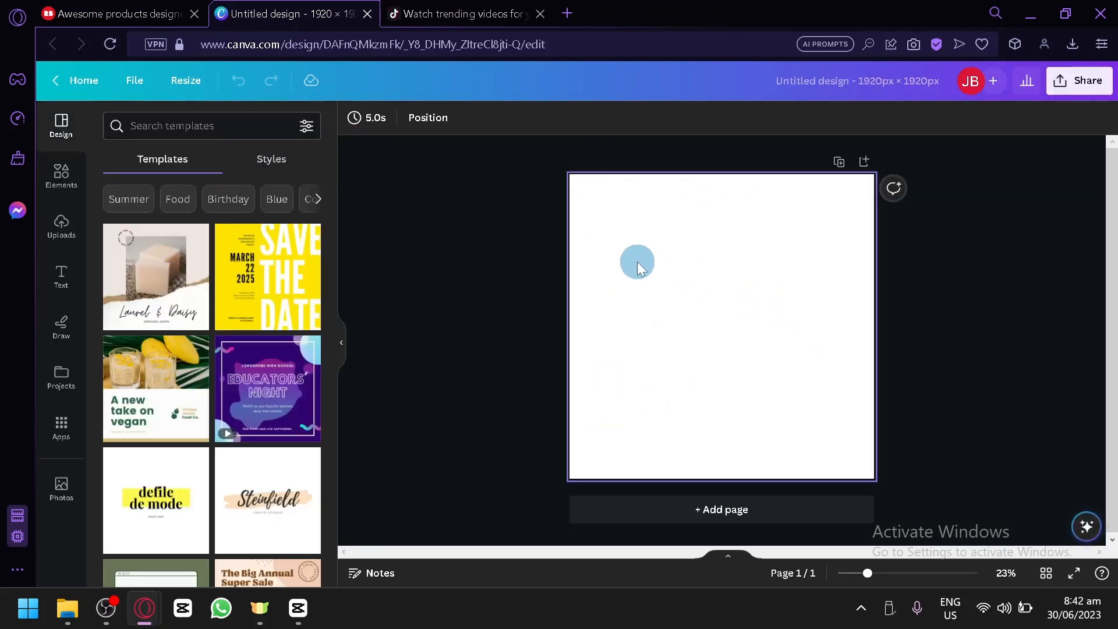
{"action": "left_click", "coordinate": [97, 181]}
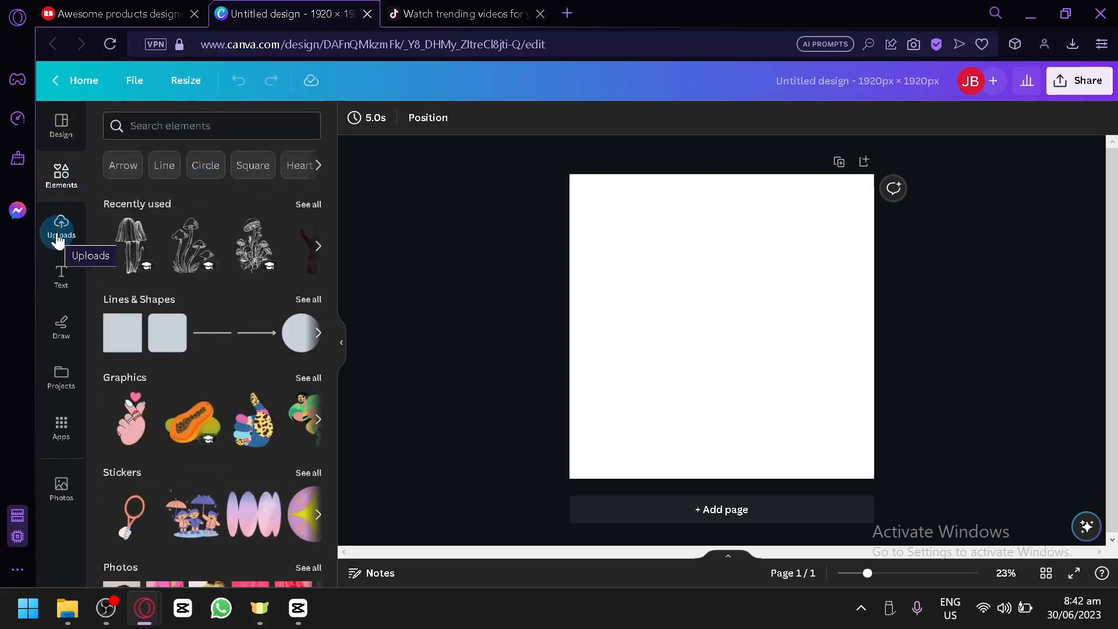
{"action": "left_click", "coordinate": [59, 239]}
{"action": "left_click", "coordinate": [55, 273]}
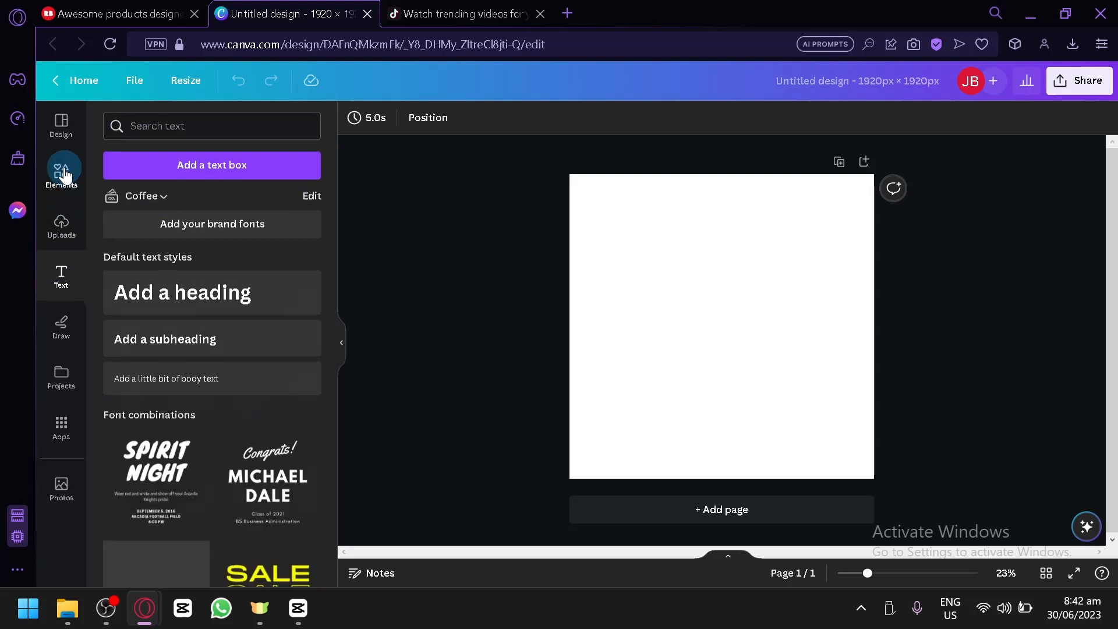
- Search the elements library for "coffee" and limit the results to graphics
{"action": "left_click", "coordinate": [63, 173]}
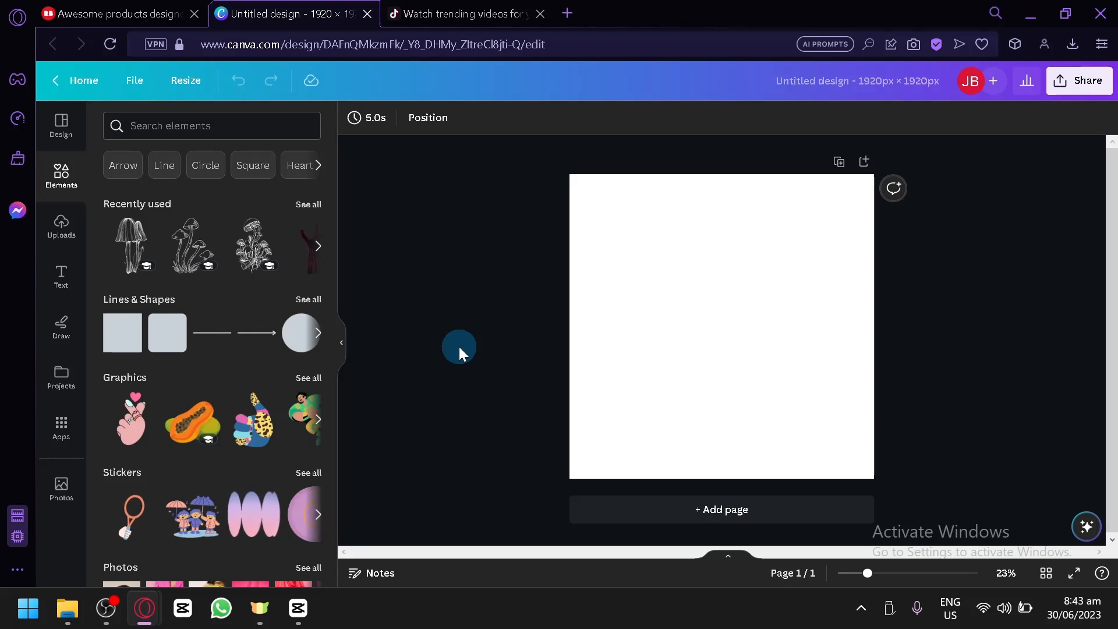
{"action": "left_click", "coordinate": [160, 134]}
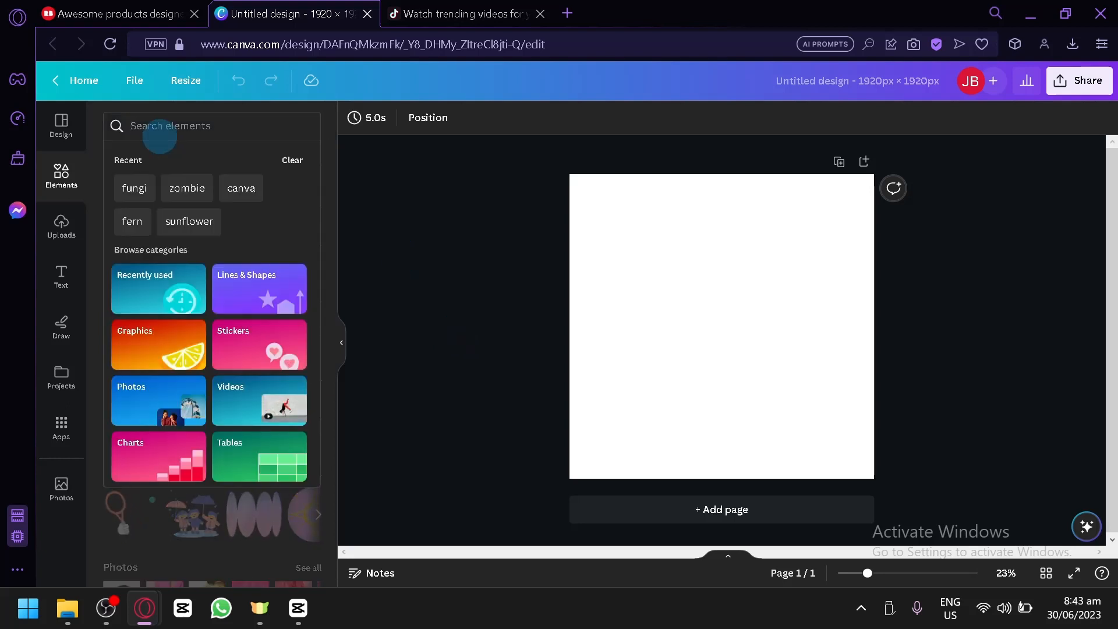
{"action": "type", "text": "coffee"}
{"action": "key", "text": "Return"}
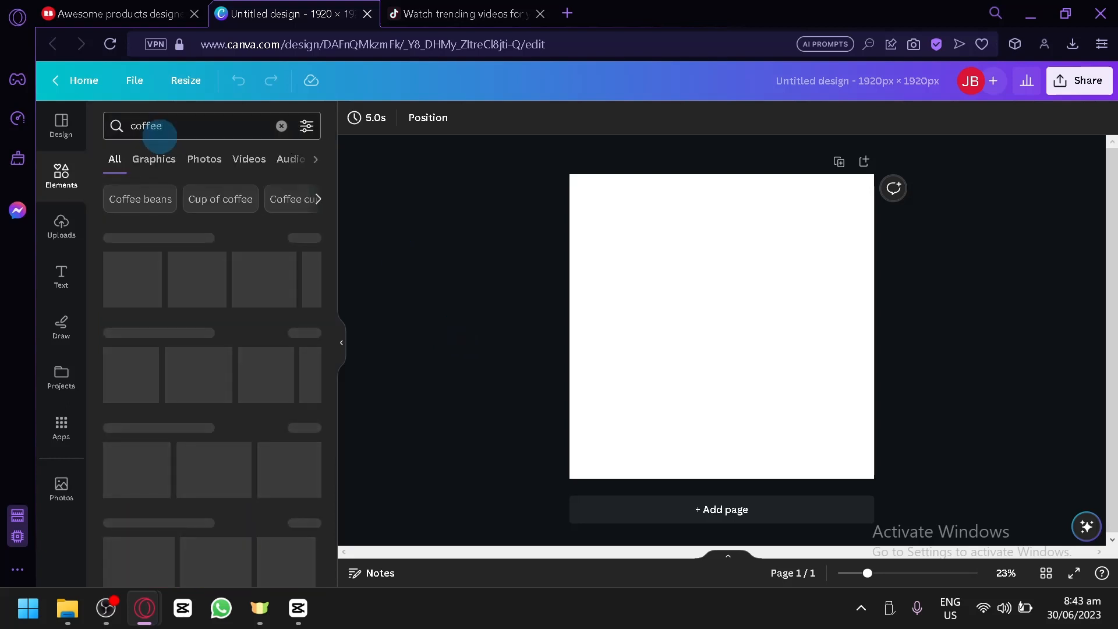
{"action": "left_click", "coordinate": [155, 160]}
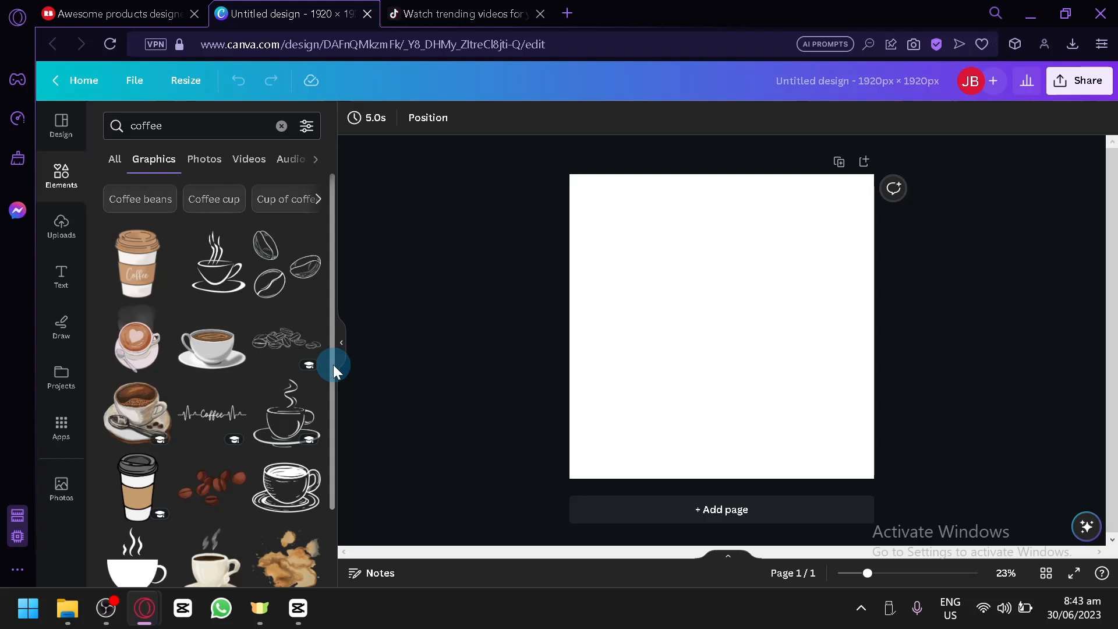
- Add the graphic of the long-haired woman drinking from a cup, resize it and centre it on the page
{"action": "left_click_drag", "start_coordinate": [329, 372], "coordinate": [343, 432]}
{"action": "left_click_drag", "start_coordinate": [343, 432], "coordinate": [366, 533]}
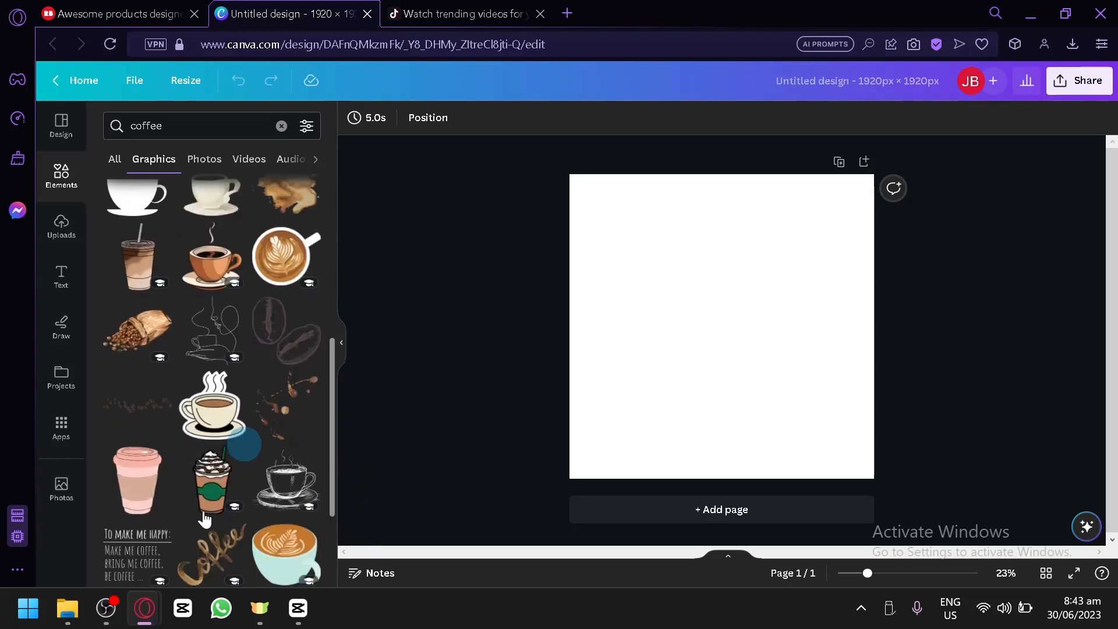
{"action": "left_click", "coordinate": [294, 276]}
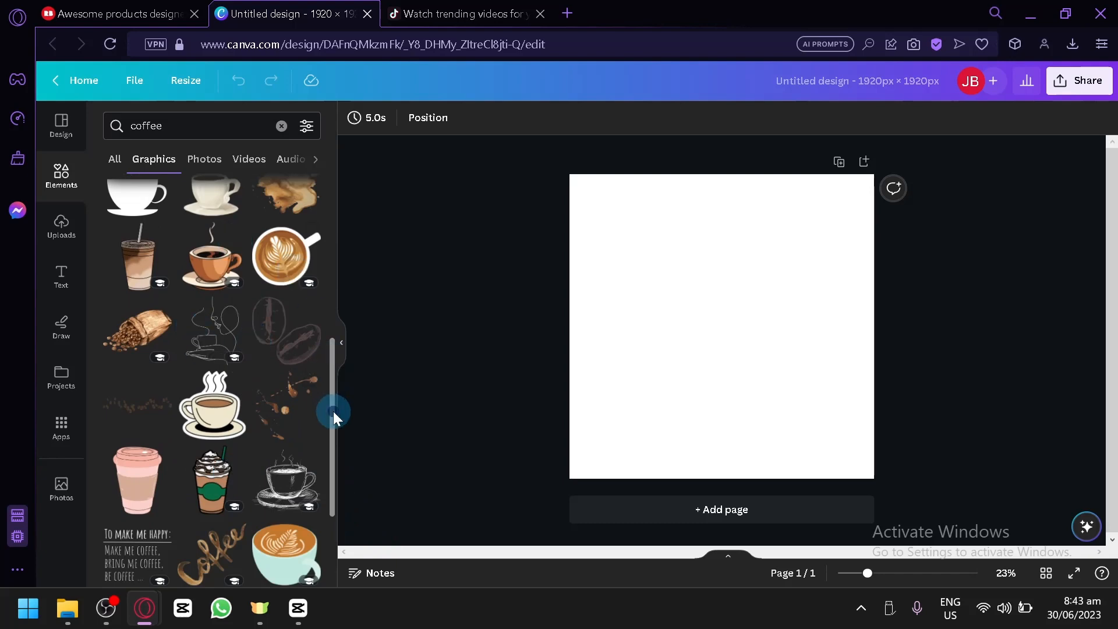
{"action": "left_click_drag", "start_coordinate": [330, 411], "coordinate": [335, 466]}
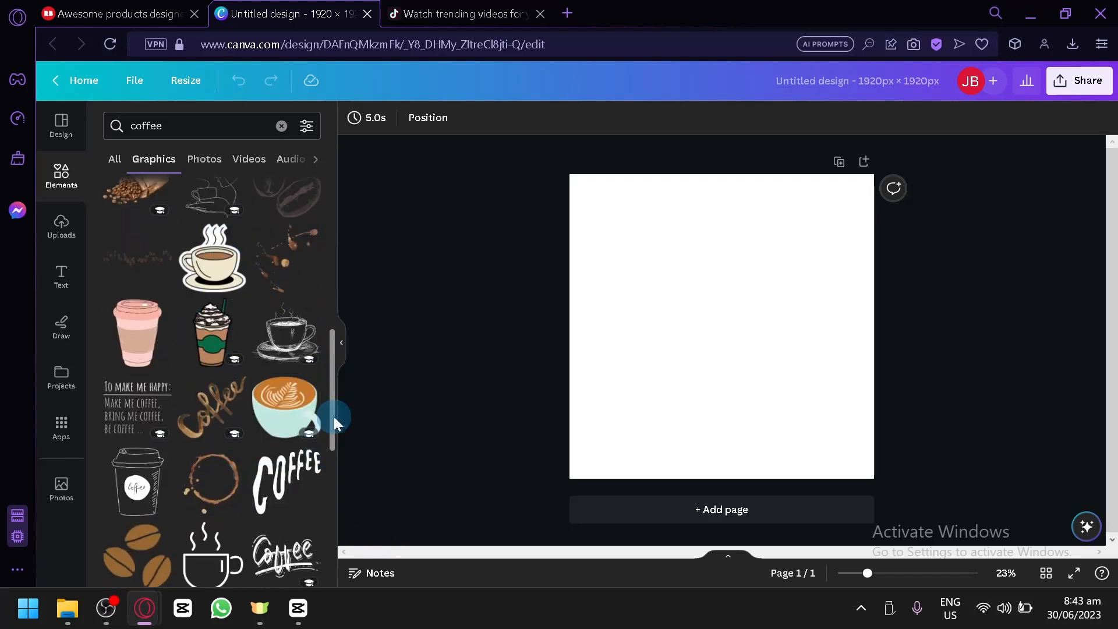
{"action": "left_click_drag", "start_coordinate": [334, 417], "coordinate": [344, 573]}
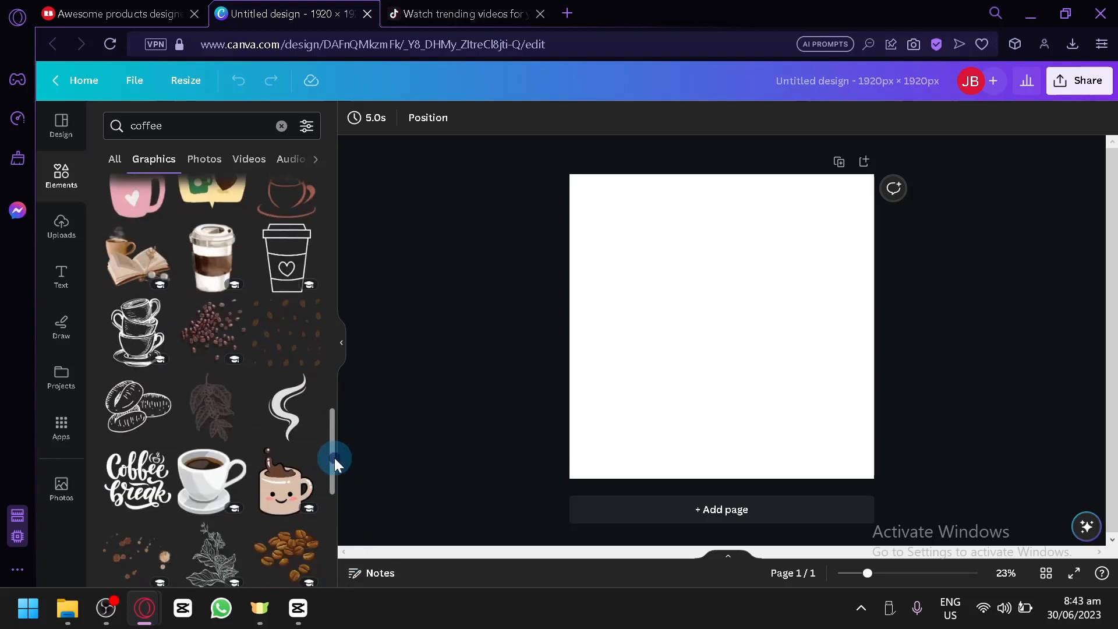
{"action": "left_click_drag", "start_coordinate": [329, 453], "coordinate": [301, 497]}
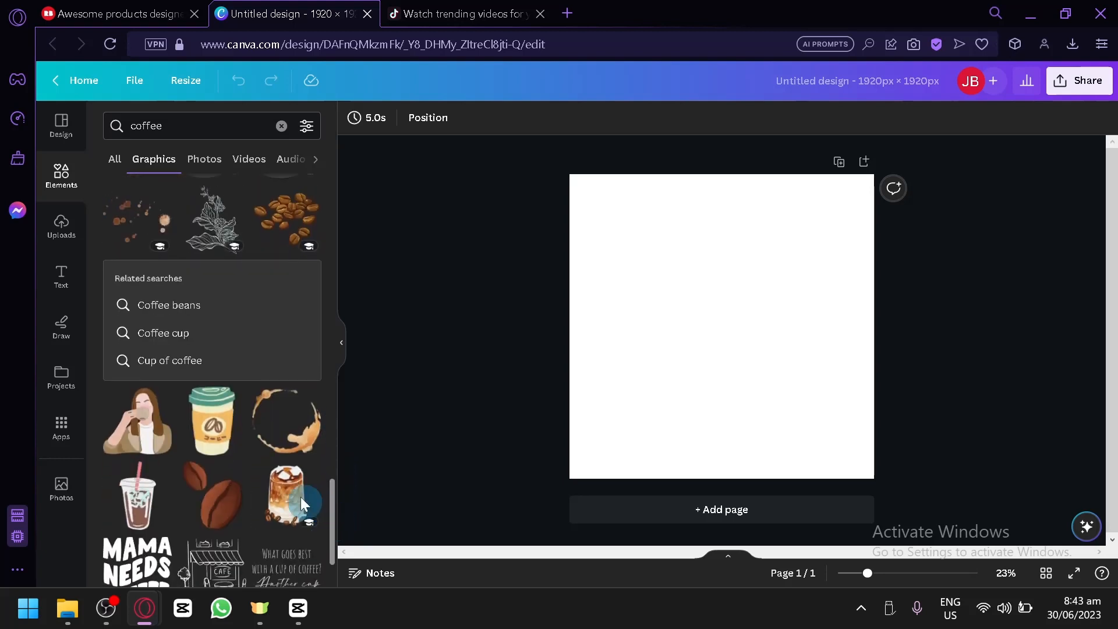
{"action": "left_click_drag", "start_coordinate": [116, 444], "coordinate": [687, 358]}
{"action": "left_click_drag", "start_coordinate": [818, 454], "coordinate": [749, 369]}
{"action": "left_click_drag", "start_coordinate": [714, 329], "coordinate": [765, 353]}
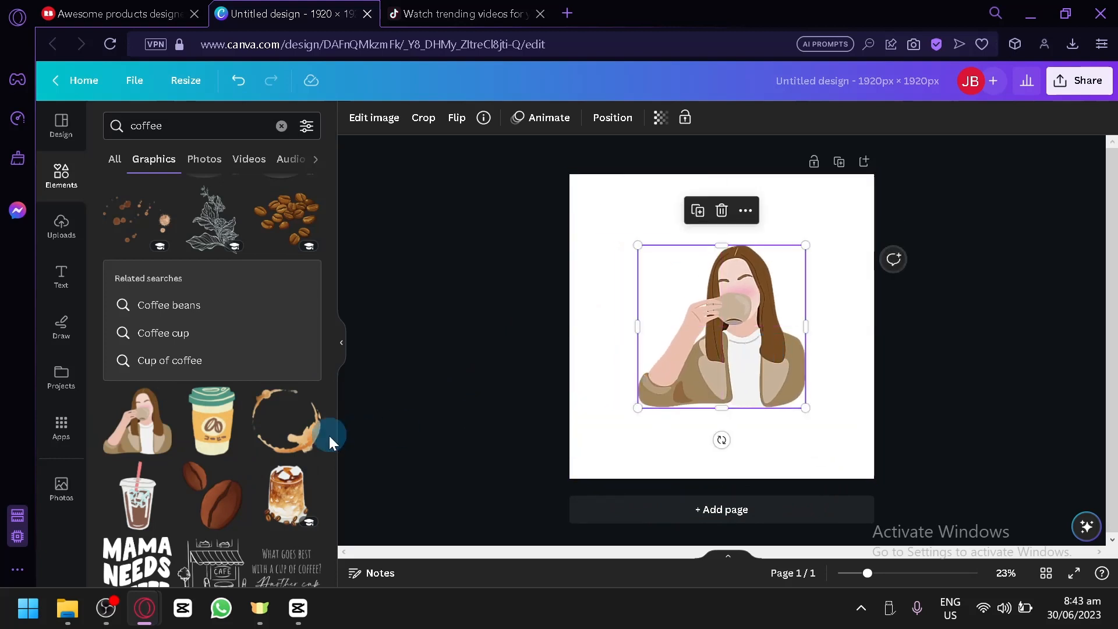
- Add the circular coffee-stain graphic around the woman and centre it on the page
{"action": "left_click_drag", "start_coordinate": [277, 448], "coordinate": [621, 303]}
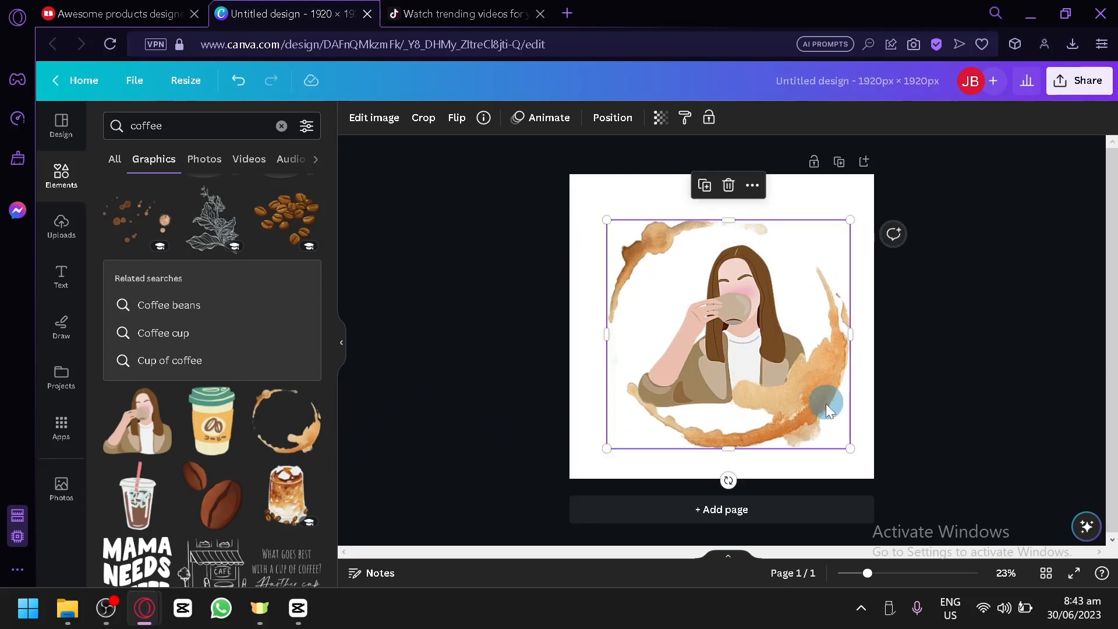
{"action": "mouse_move", "coordinate": [819, 414]}
{"action": "left_mouse_down"}
{"action": "mouse_move", "coordinate": [831, 402]}
{"action": "mouse_move", "coordinate": [813, 407]}
{"action": "mouse_move", "coordinate": [829, 417]}
{"action": "left_mouse_up"}
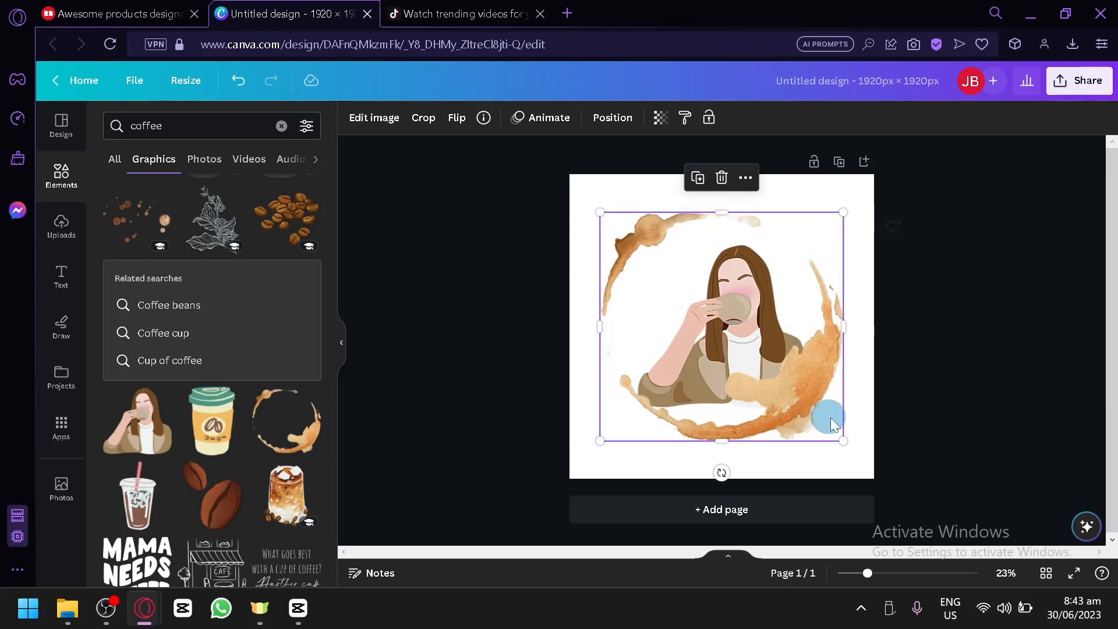
{"action": "left_click", "coordinate": [846, 431]}
{"action": "scroll", "coordinate": [212, 424], "scroll_direction": "down", "scroll_amount": 2}
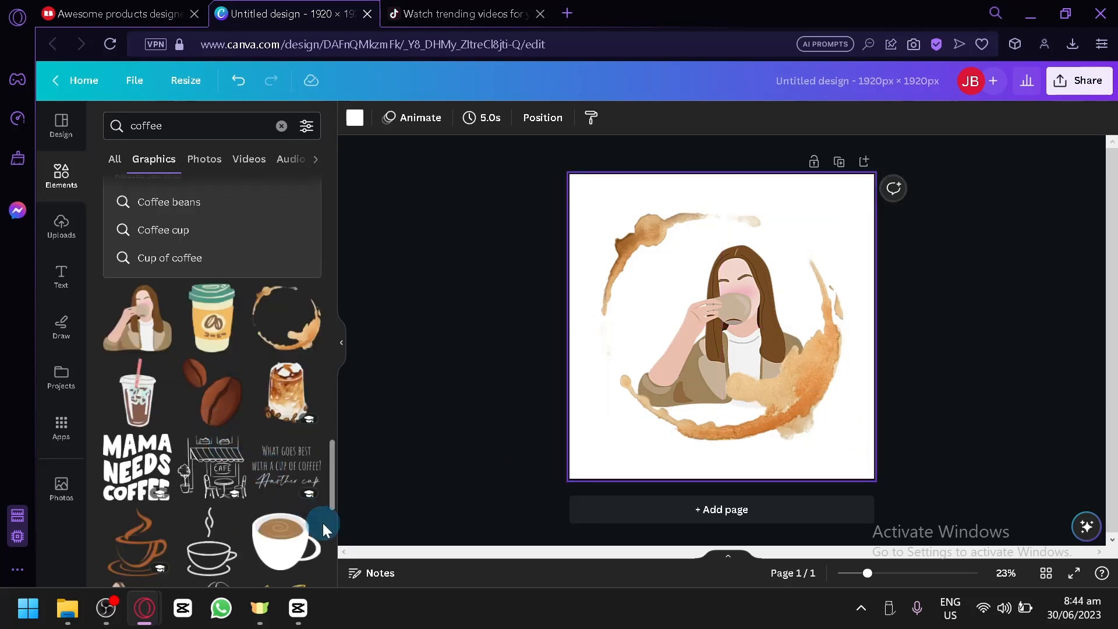
{"action": "left_click_drag", "start_coordinate": [286, 468], "coordinate": [693, 383]}
{"action": "key", "text": "Delete"}
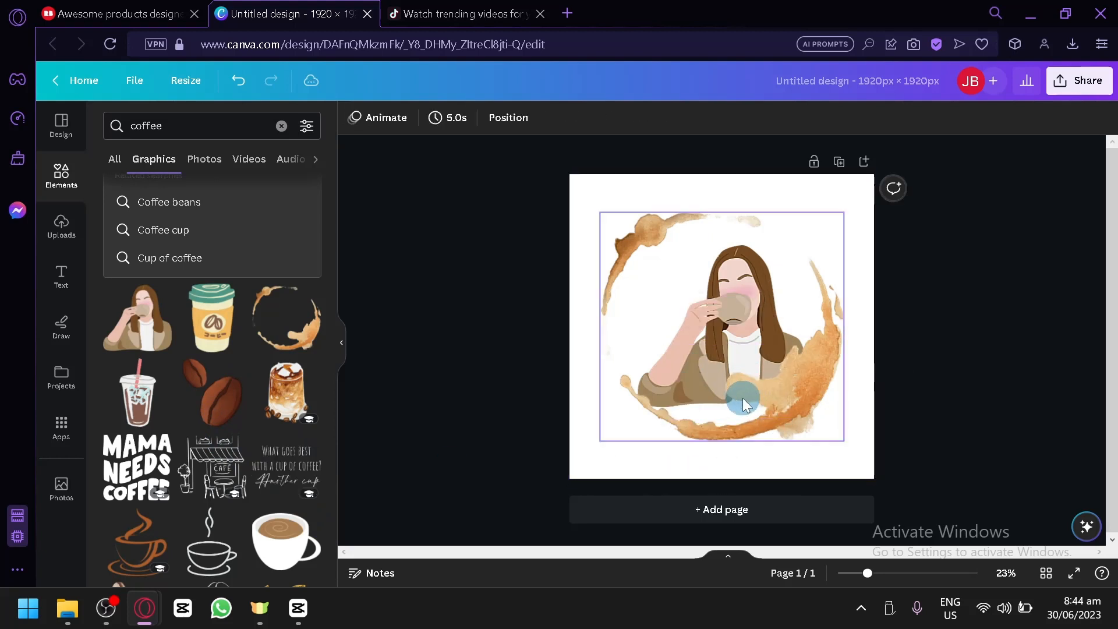
- Add the "MAMA NEEDS COFFEE" lettering graphic, enlarge it to about 1690 × 1641 px and centre it on the page
{"action": "left_click_drag", "start_coordinate": [138, 466], "coordinate": [608, 236]}
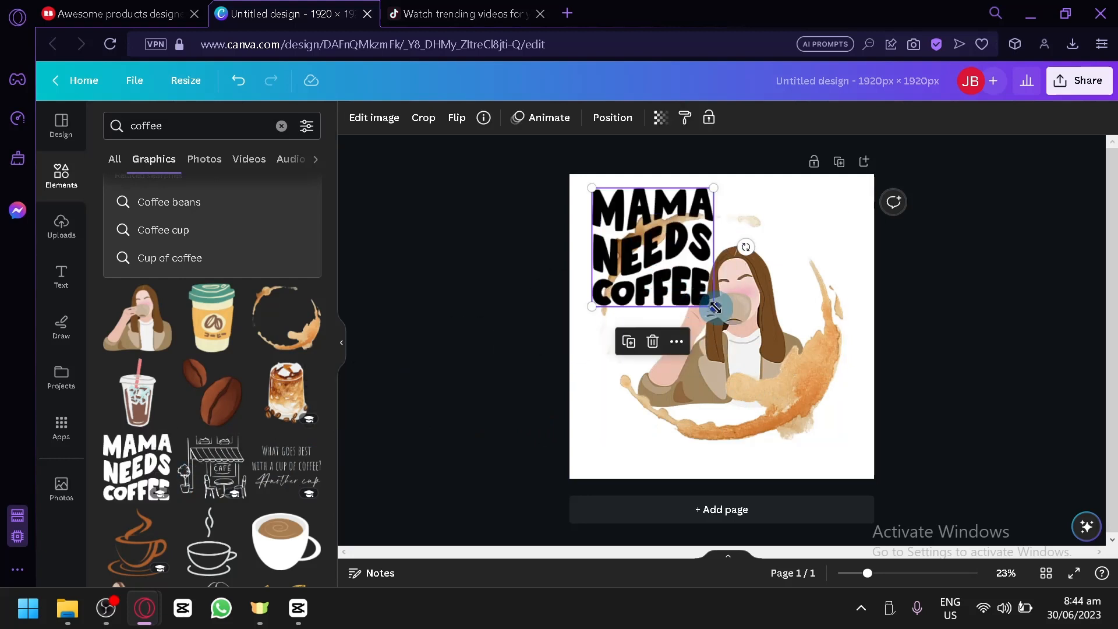
{"action": "left_click_drag", "start_coordinate": [715, 307], "coordinate": [856, 457]}
{"action": "left_click_drag", "start_coordinate": [806, 386], "coordinate": [806, 396]}
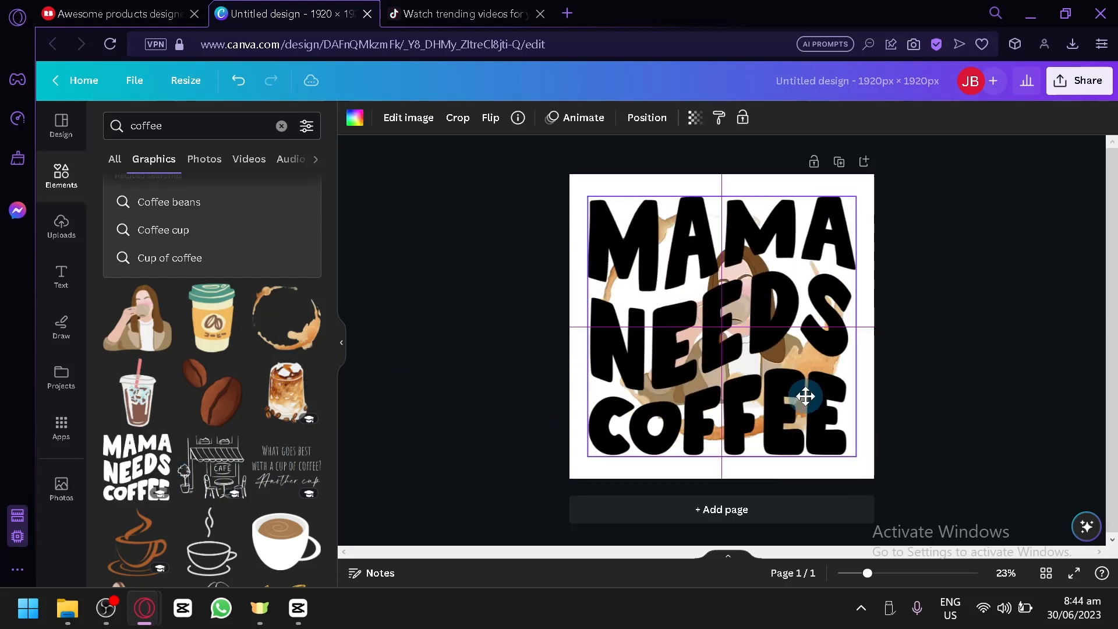
- Send the "MAMA NEEDS COFFEE" lettering to the back, behind the woman and the coffee stain
{"action": "left_click", "coordinate": [641, 300]}
{"action": "left_click", "coordinate": [647, 119]}
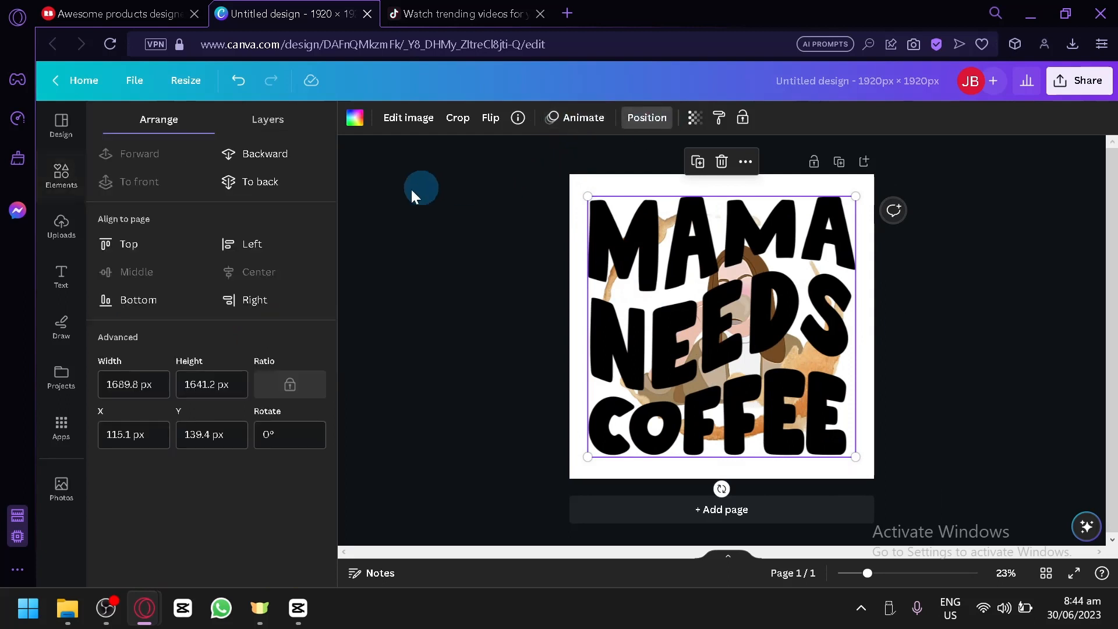
{"action": "left_click", "coordinate": [267, 181]}
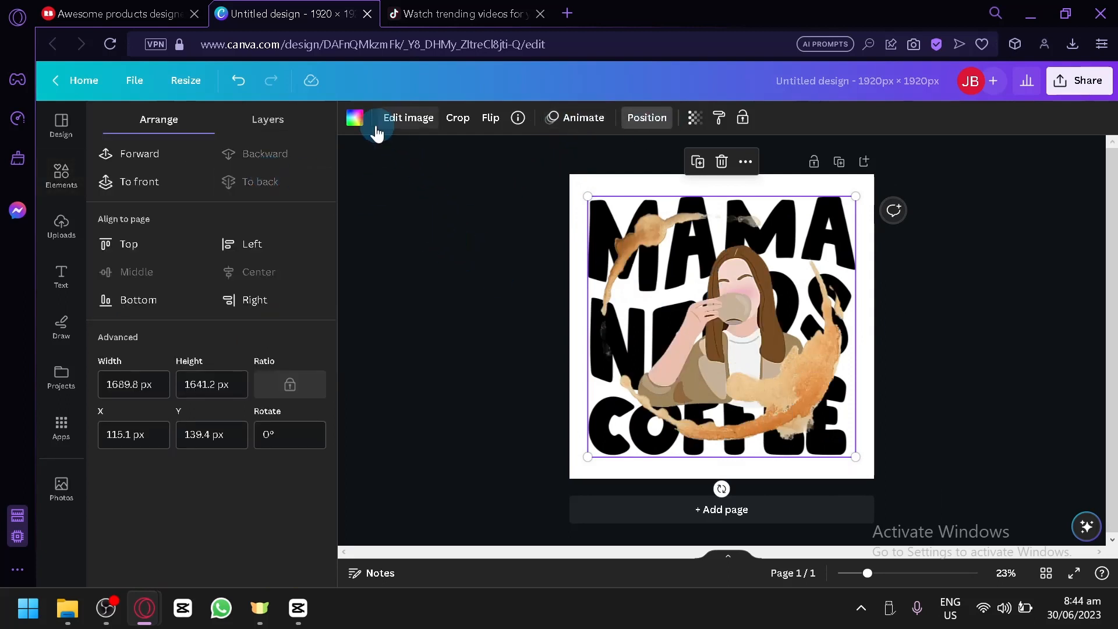
- Try several photo colours on the lettering, ending with the darkest brown taken from the coffee-stain graphic
{"action": "left_click", "coordinate": [356, 119]}
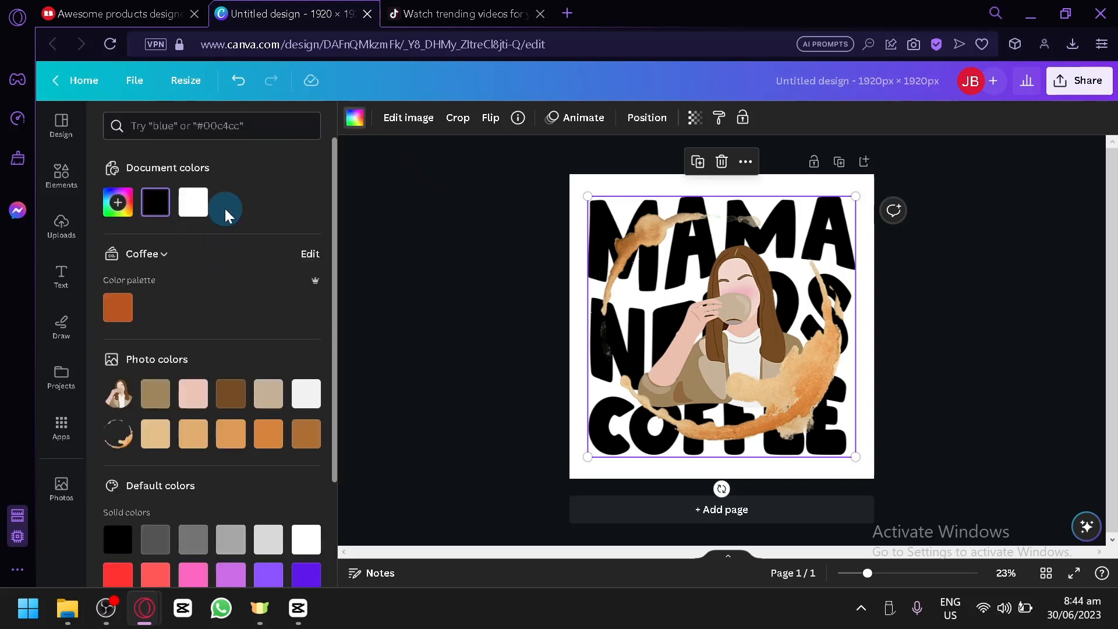
{"action": "left_click", "coordinate": [230, 393]}
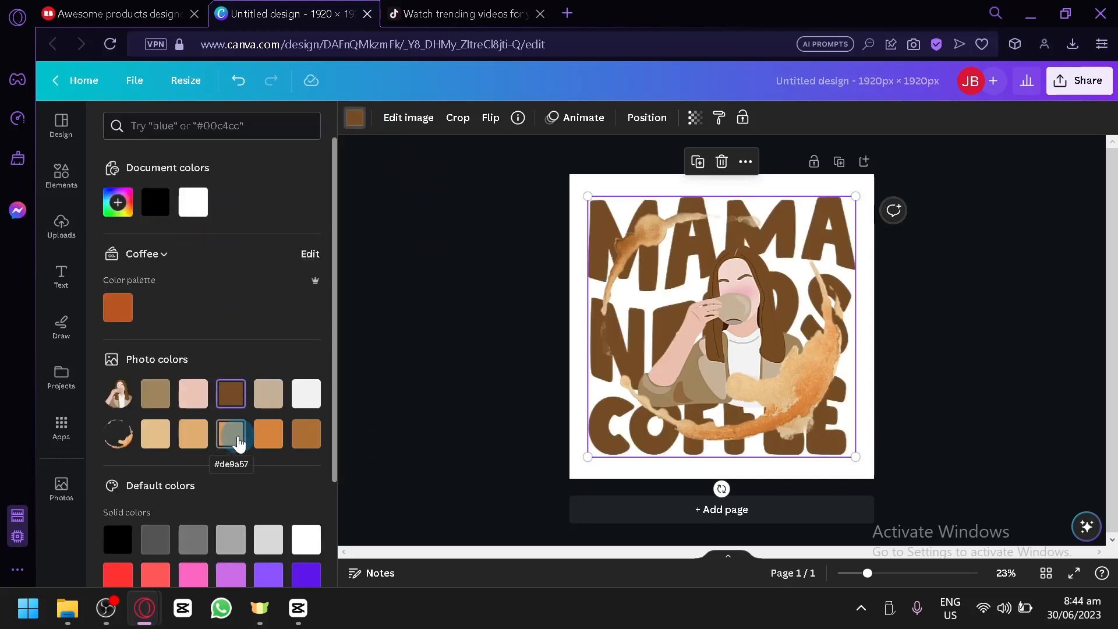
{"action": "left_click", "coordinate": [239, 442]}
{"action": "left_click", "coordinate": [270, 443]}
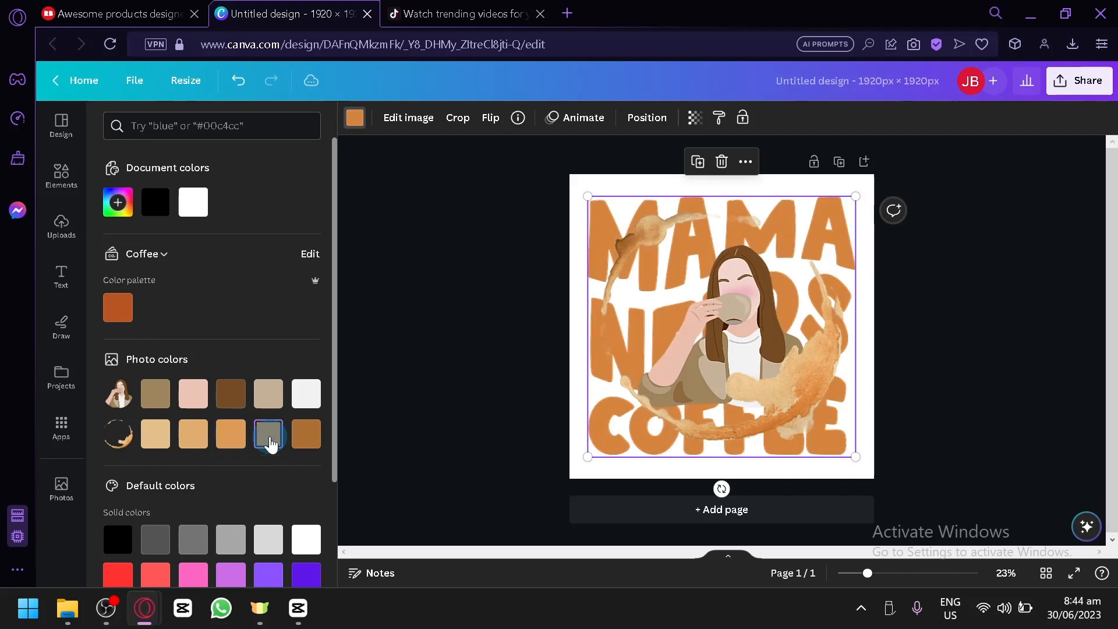
{"action": "left_click", "coordinate": [304, 441]}
{"action": "left_click", "coordinate": [357, 352]}
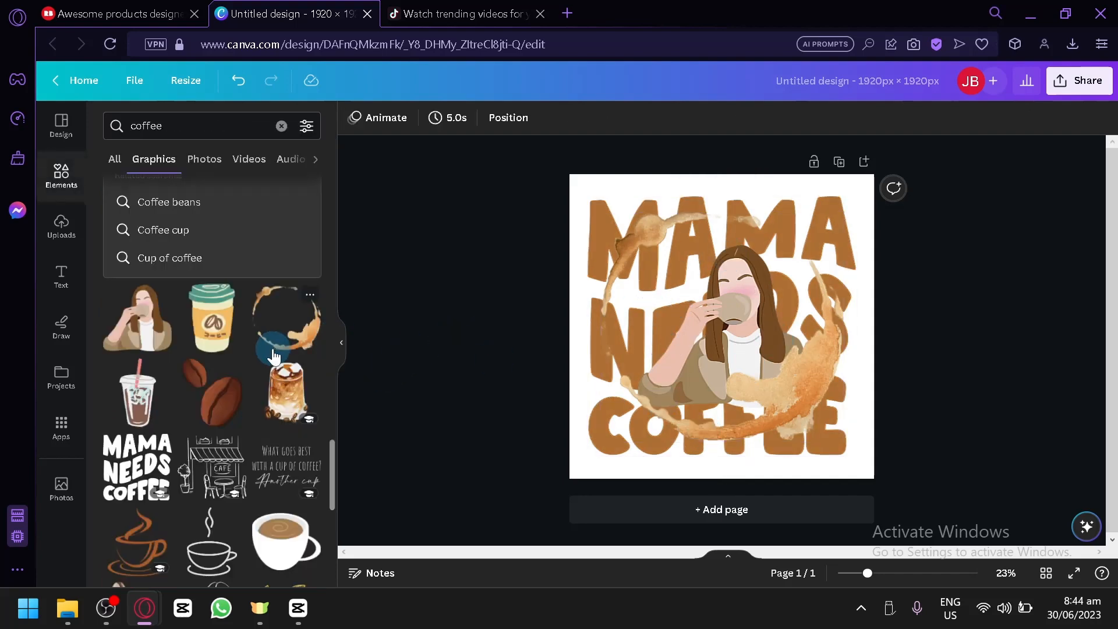
{"action": "scroll", "coordinate": [275, 363], "scroll_direction": "down", "scroll_amount": 6}
{"action": "scroll", "coordinate": [203, 371], "scroll_direction": "down", "scroll_amount": 2}
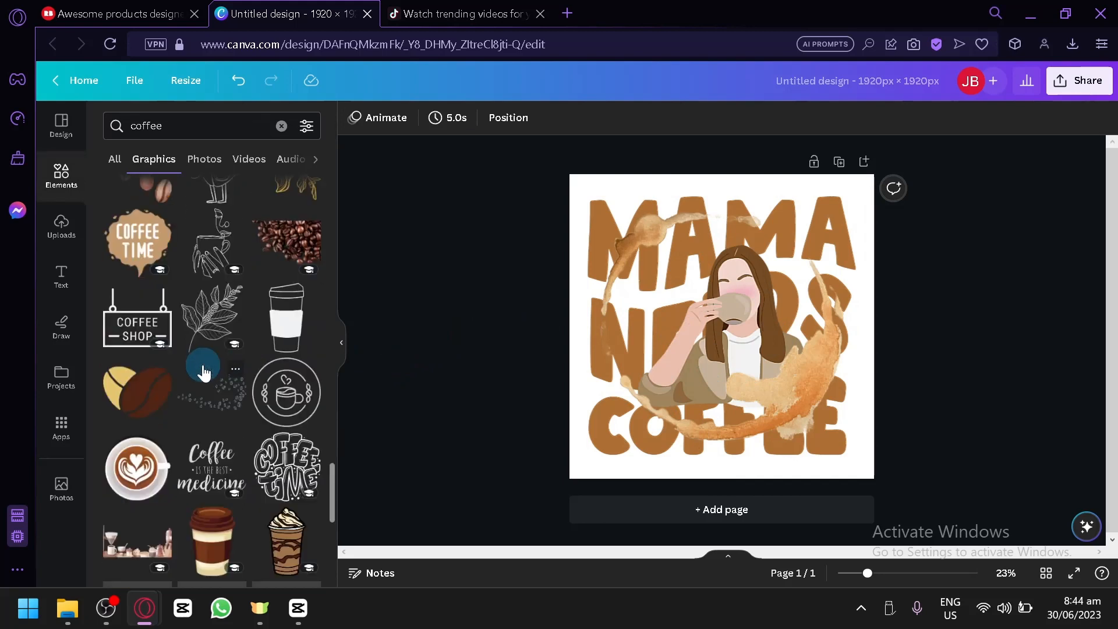
{"action": "scroll", "coordinate": [268, 384], "scroll_direction": "down", "scroll_amount": 4}
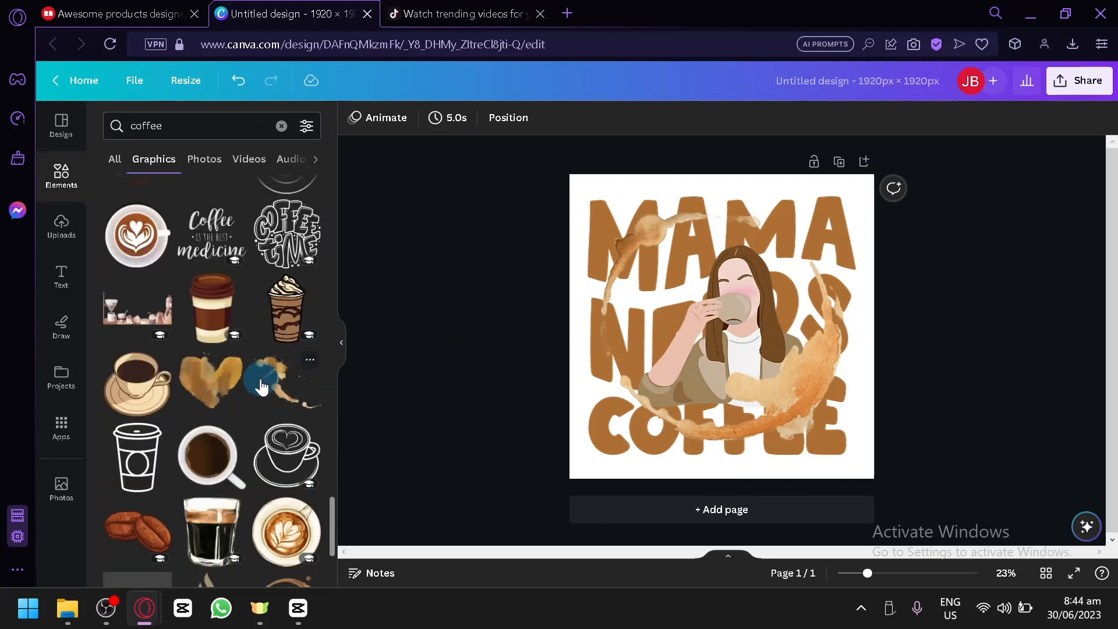
{"action": "scroll", "coordinate": [277, 455], "scroll_direction": "down", "scroll_amount": 2}
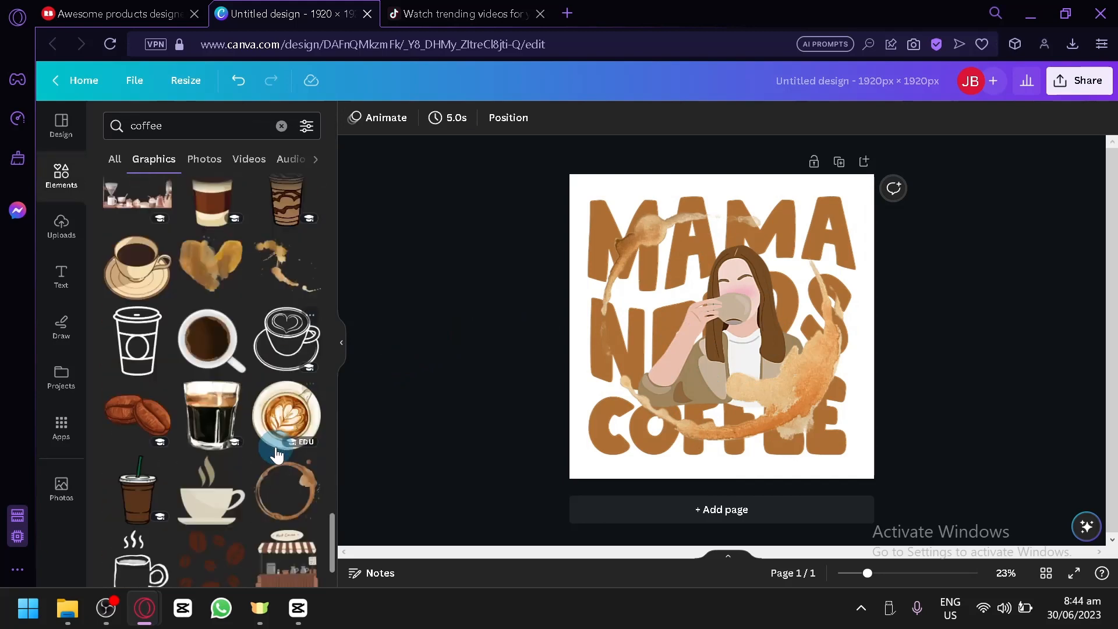
{"action": "left_click", "coordinate": [634, 445]}
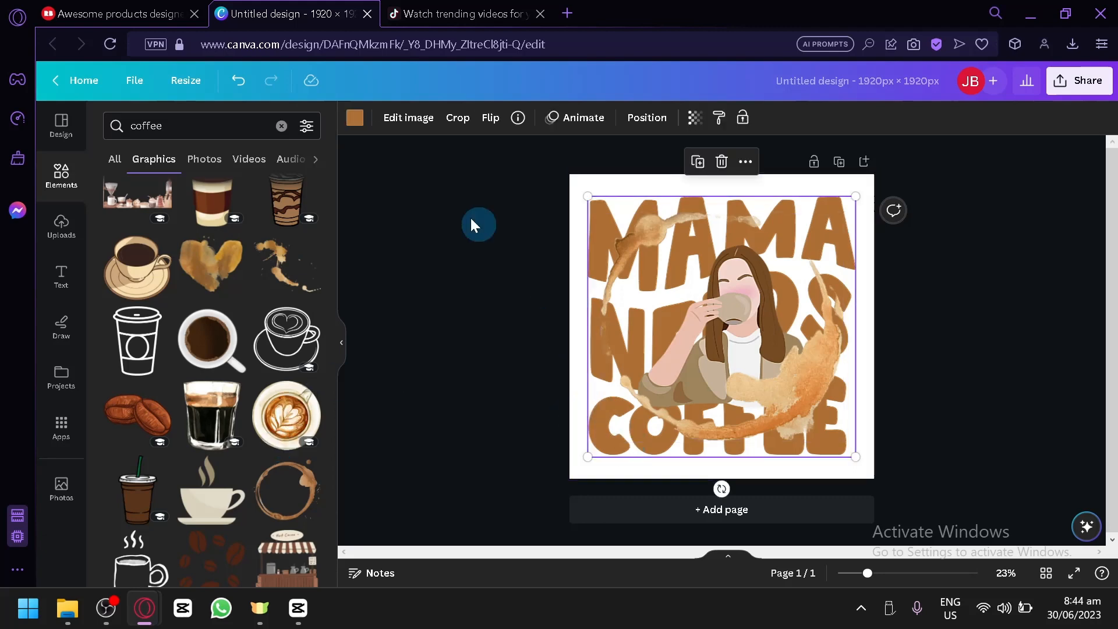
{"action": "left_click", "coordinate": [396, 119]}
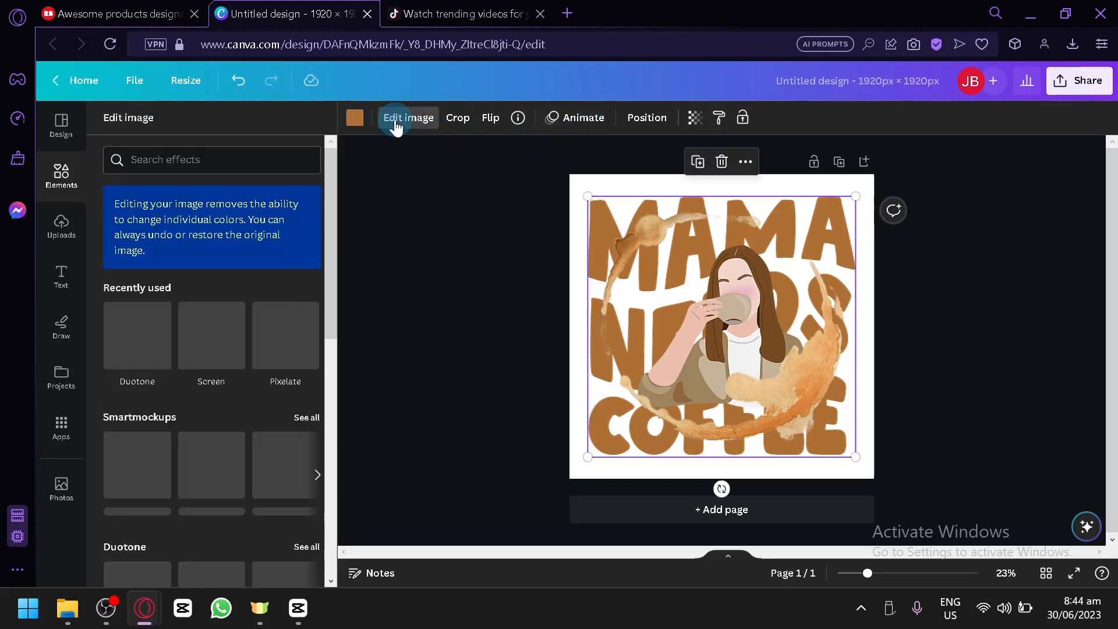
- Recolour the "MAMA NEEDS COFFEE" lettering with the custom dark brown #493018
{"action": "left_click", "coordinate": [623, 216]}
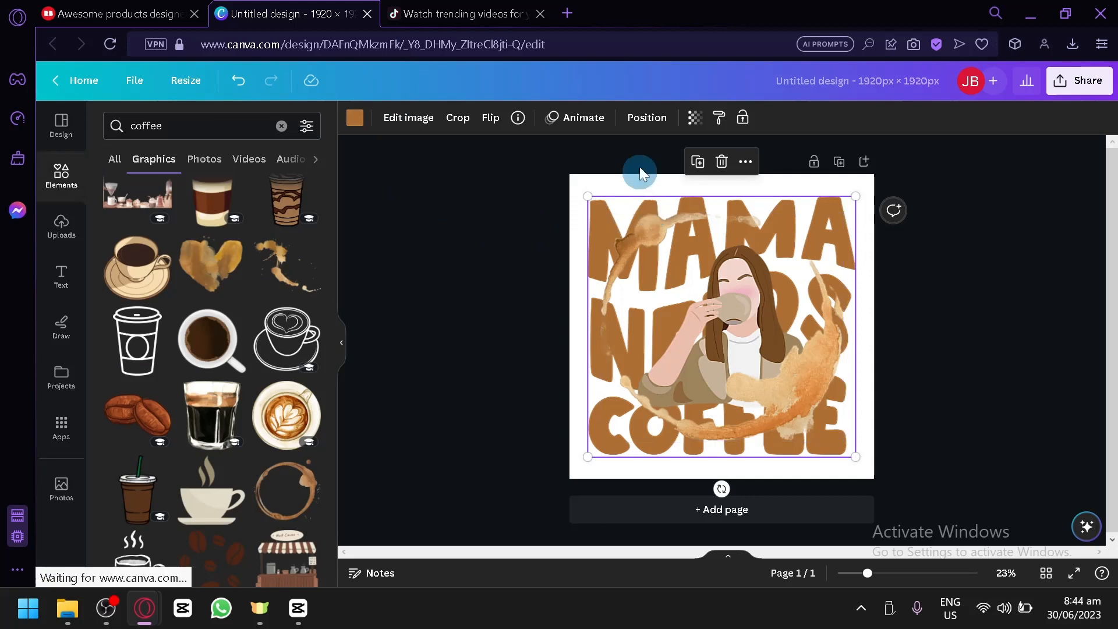
{"action": "left_click", "coordinate": [642, 123]}
{"action": "left_click", "coordinate": [291, 130]}
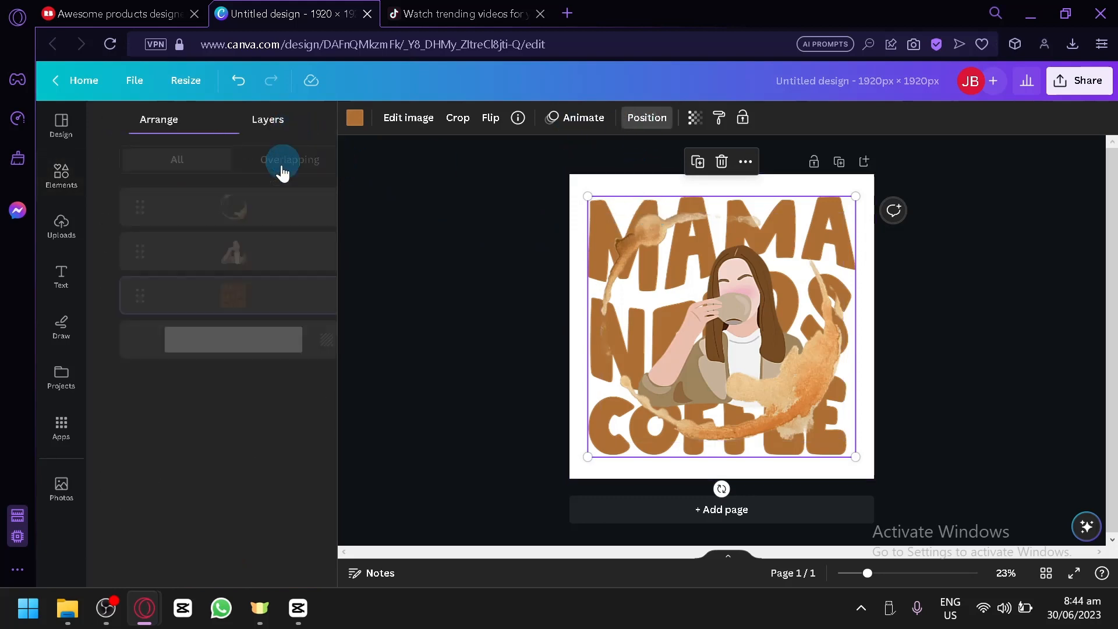
{"action": "left_click", "coordinate": [359, 132]}
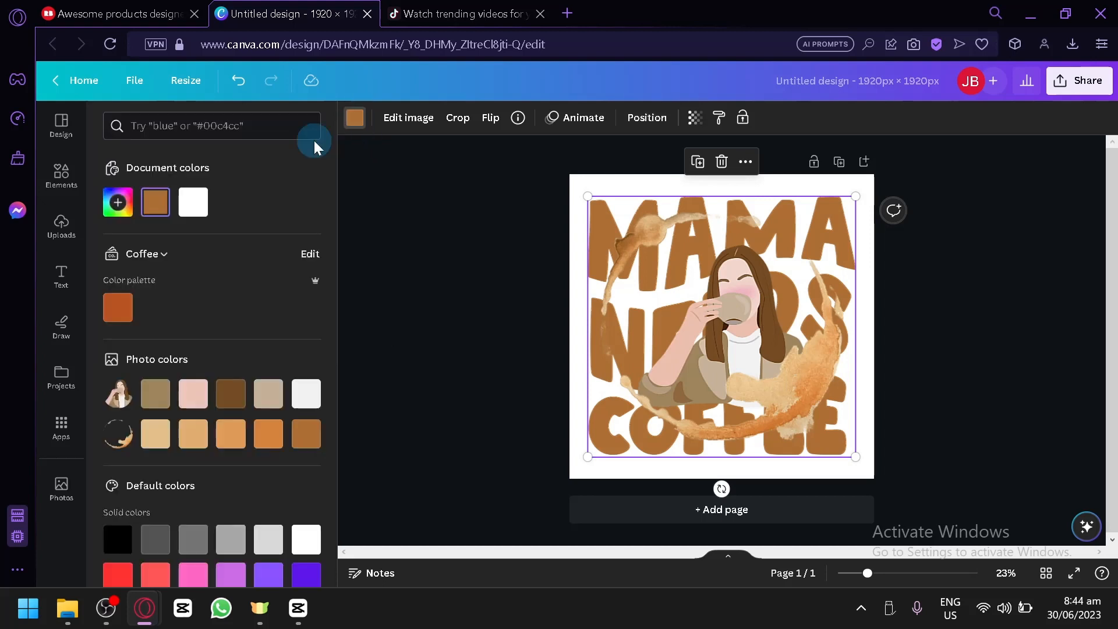
{"action": "left_click", "coordinate": [313, 141]}
{"action": "left_click", "coordinate": [361, 130]}
{"action": "left_click", "coordinate": [655, 380]}
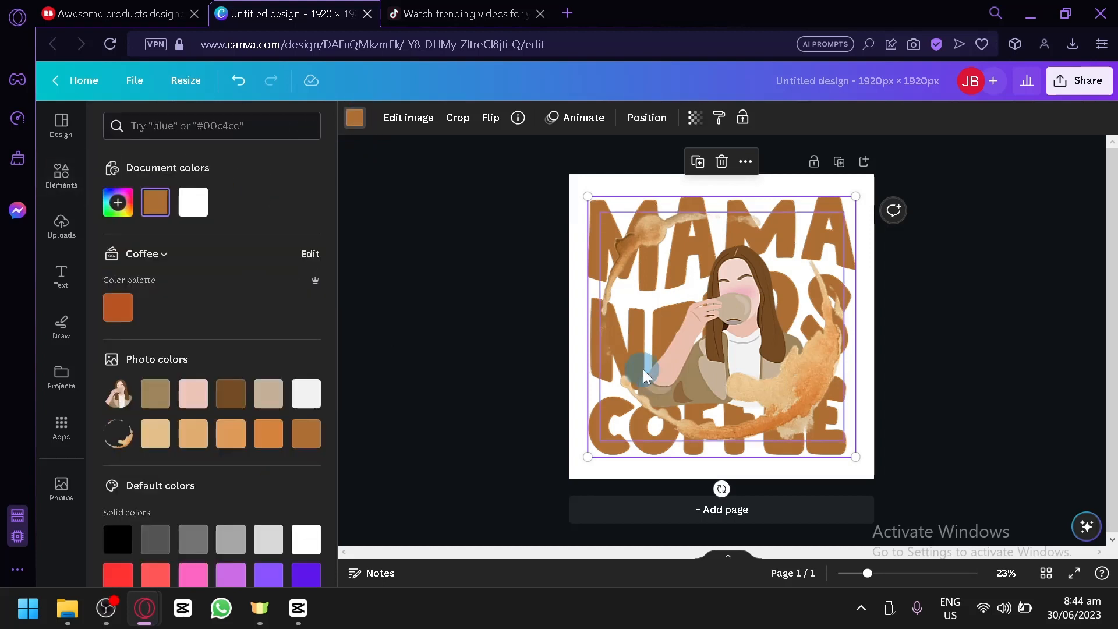
{"action": "left_click", "coordinate": [229, 386]}
{"action": "left_click", "coordinate": [118, 202]}
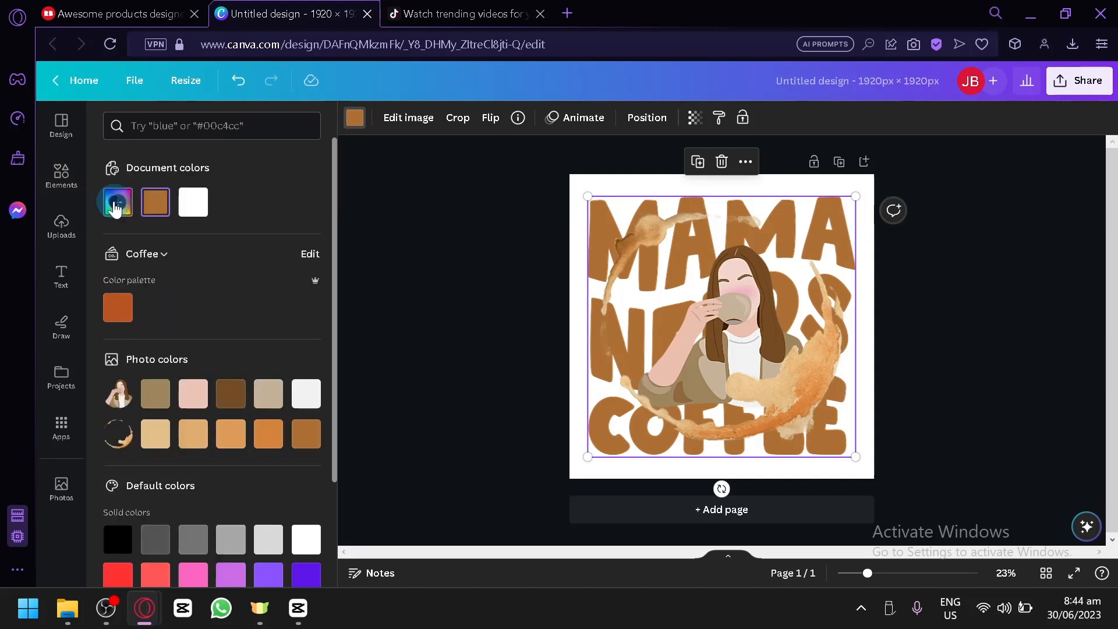
{"action": "left_click_drag", "start_coordinate": [273, 273], "coordinate": [279, 284]}
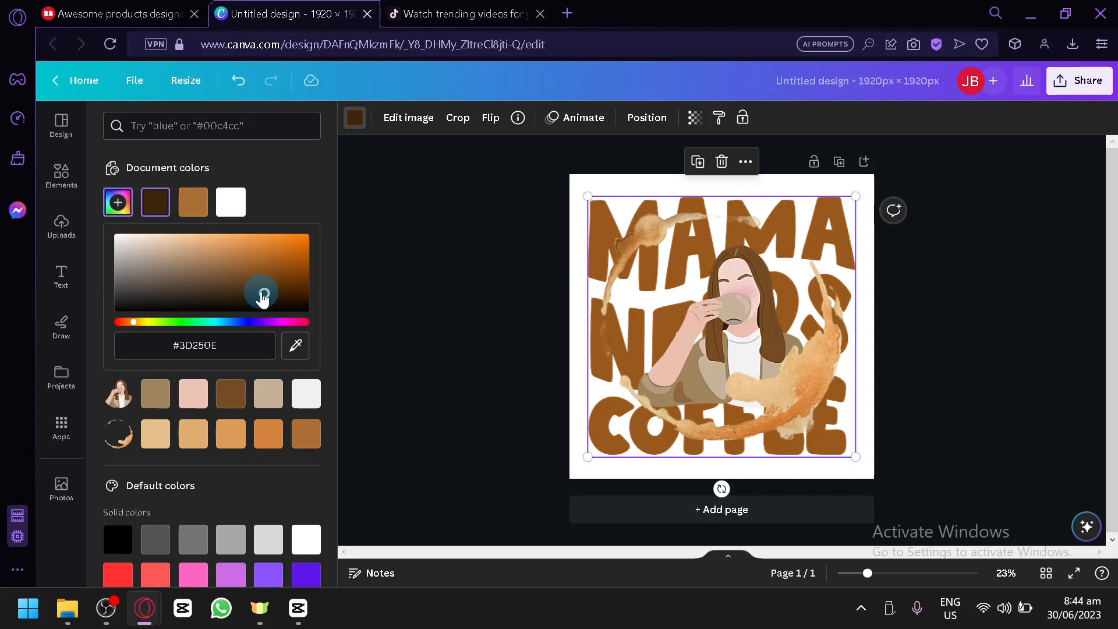
{"action": "left_click_drag", "start_coordinate": [279, 294], "coordinate": [247, 289]}
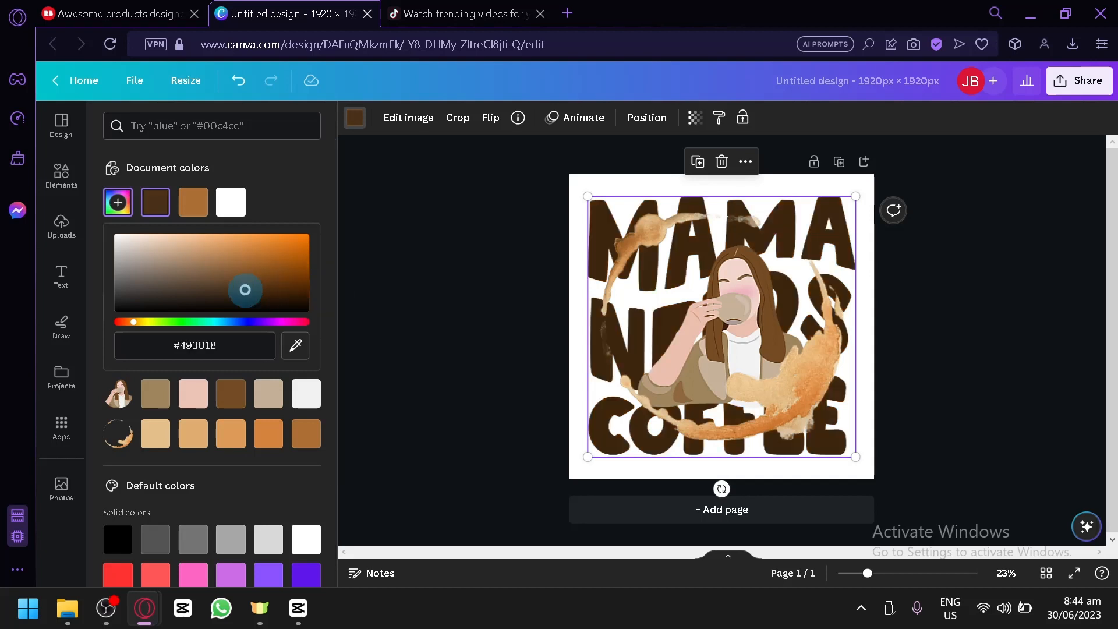
{"action": "left_click", "coordinate": [404, 268]}
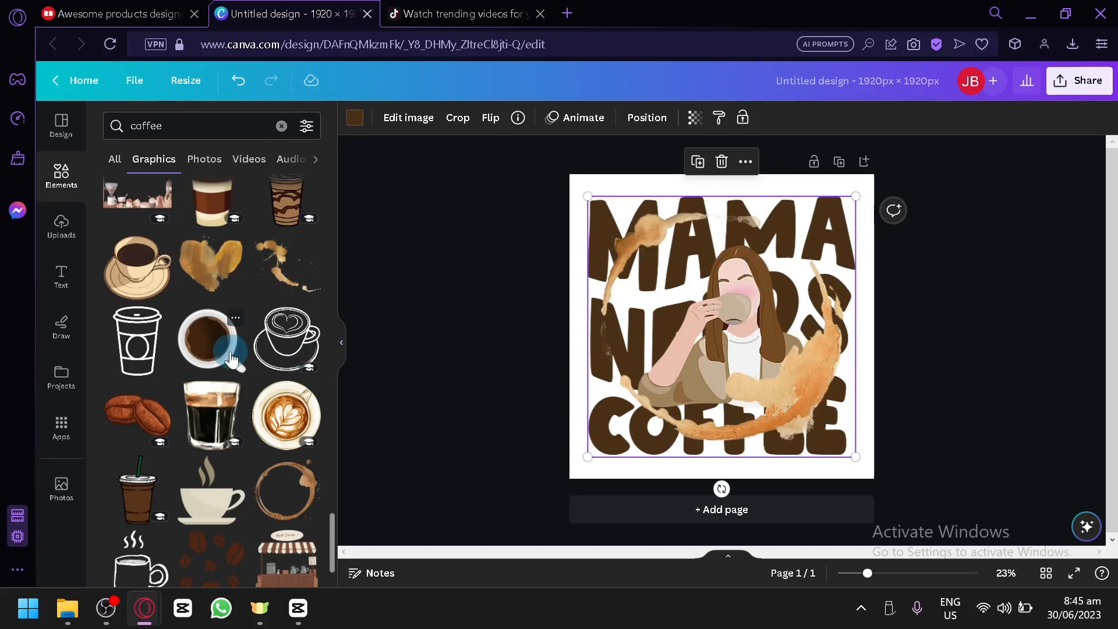
- Browse further through the coffee graphics results for additional elements that could suit the design
{"action": "scroll", "coordinate": [231, 360], "scroll_direction": "down", "scroll_amount": 2}
{"action": "scroll", "coordinate": [230, 364], "scroll_direction": "down", "scroll_amount": 4}
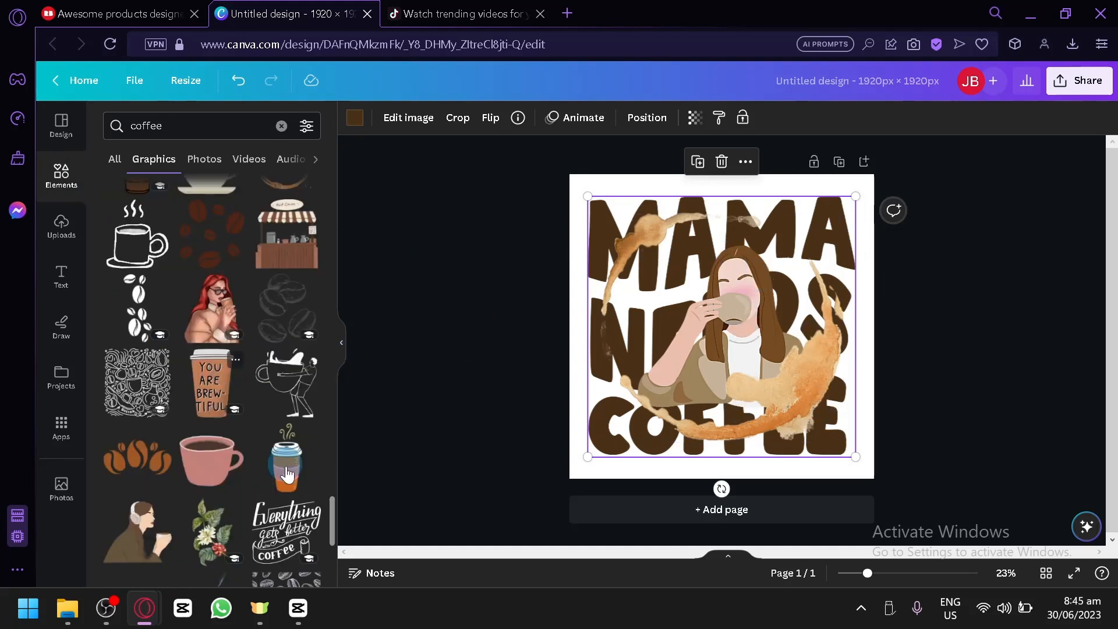
{"action": "scroll", "coordinate": [289, 476], "scroll_direction": "down", "scroll_amount": 2}
{"action": "scroll", "coordinate": [290, 477], "scroll_direction": "down", "scroll_amount": 4}
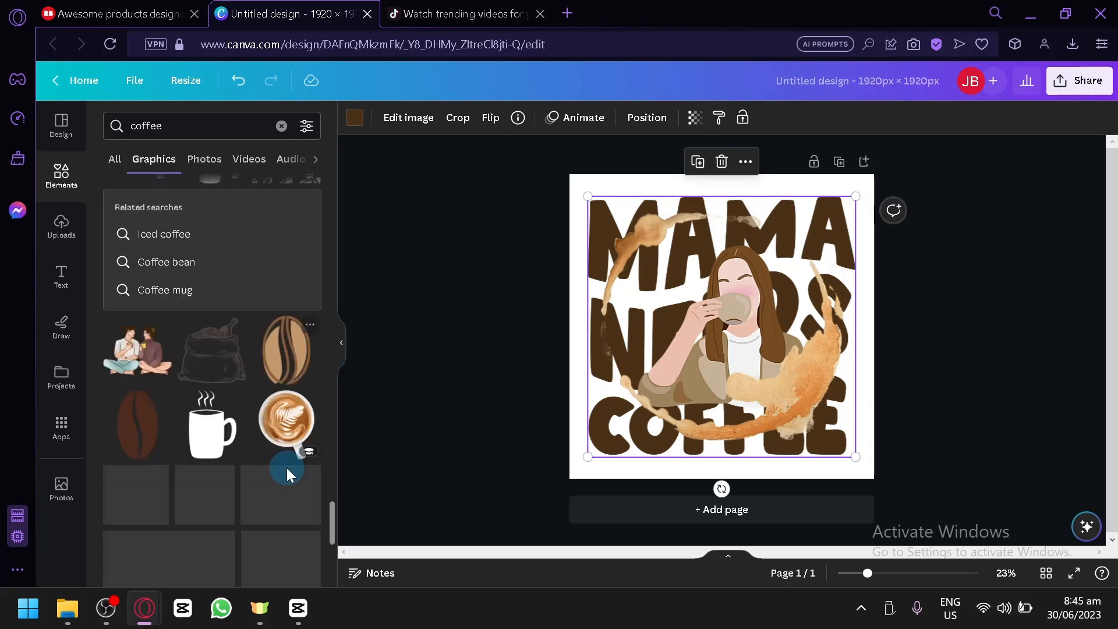
{"action": "scroll", "coordinate": [288, 476], "scroll_direction": "down", "scroll_amount": 2}
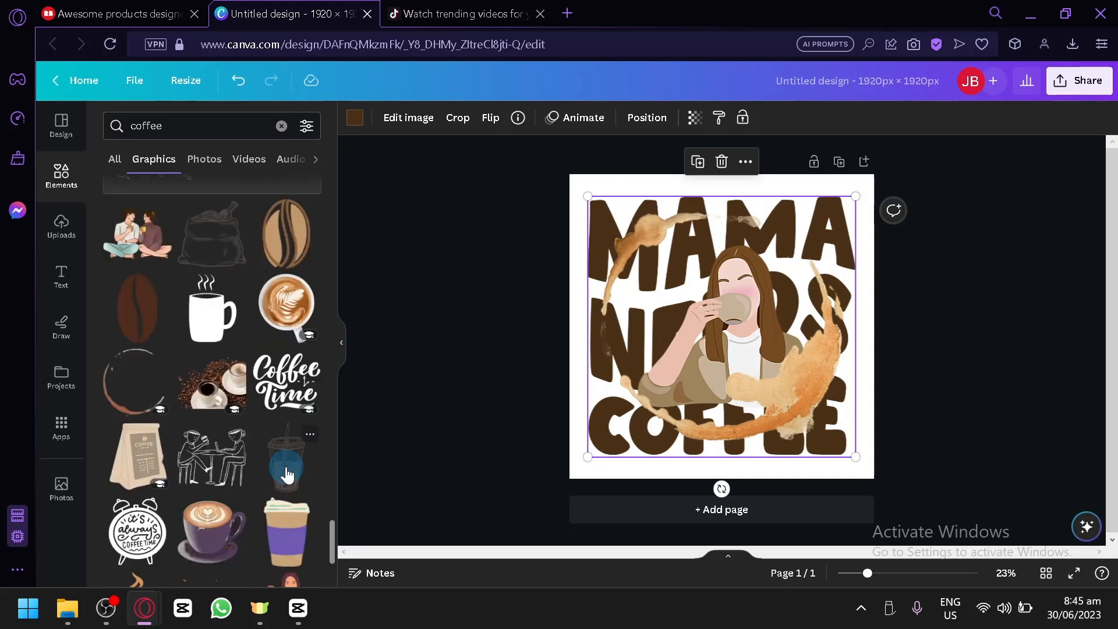
{"action": "scroll", "coordinate": [287, 476], "scroll_direction": "down", "scroll_amount": 2}
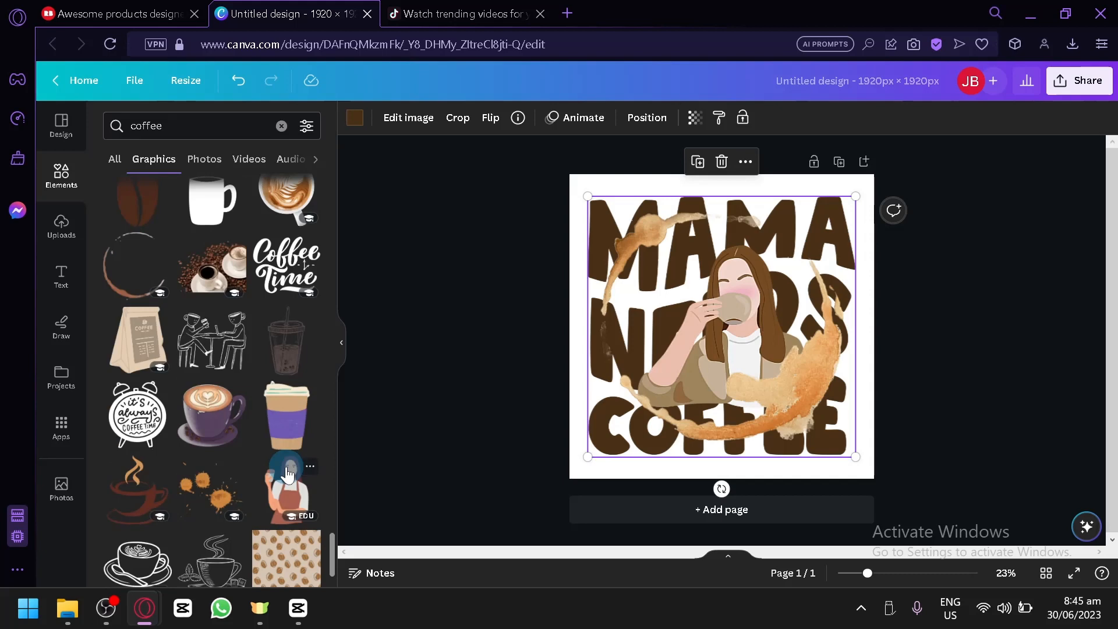
{"action": "scroll", "coordinate": [297, 408], "scroll_direction": "down", "scroll_amount": 2}
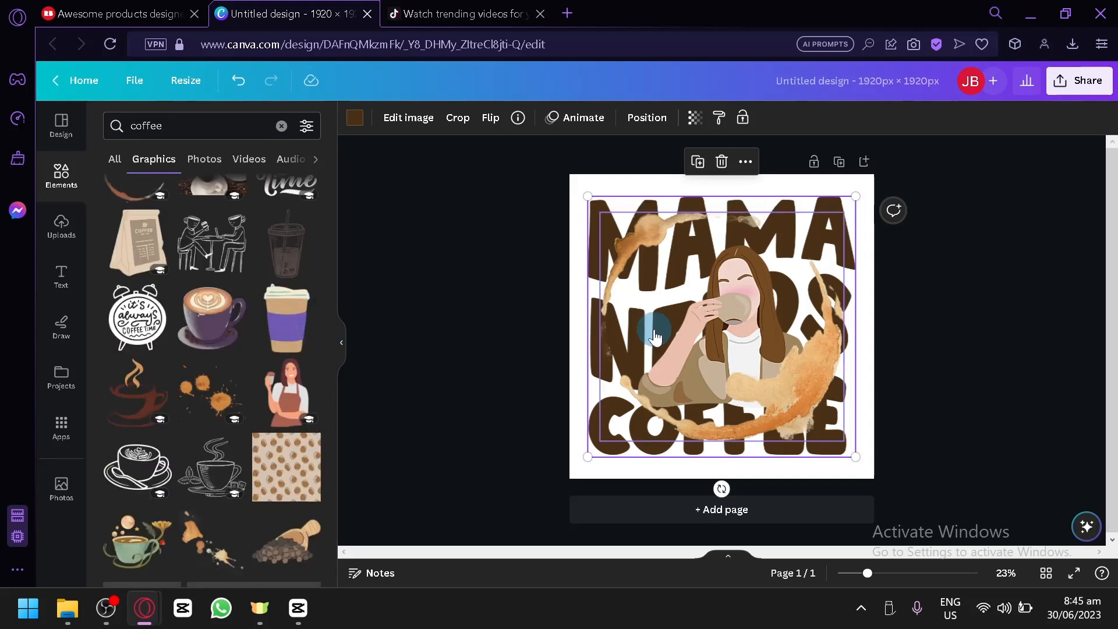
{"action": "scroll", "coordinate": [221, 385], "scroll_direction": "down", "scroll_amount": 2}
{"action": "scroll", "coordinate": [221, 385], "scroll_direction": "down", "scroll_amount": 6}
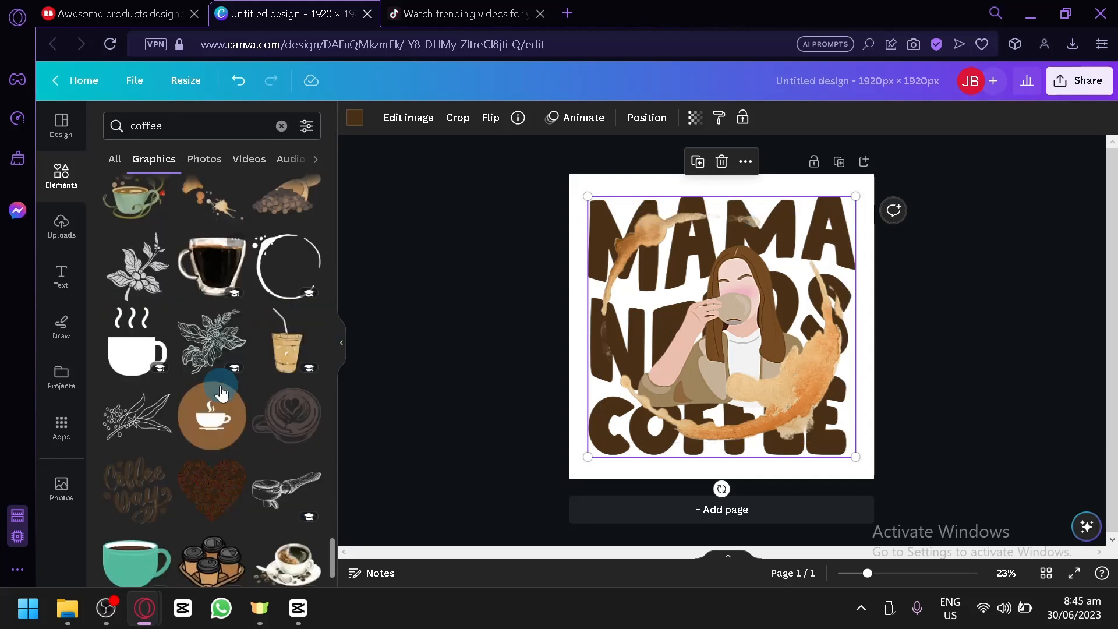
{"action": "scroll", "coordinate": [294, 295], "scroll_direction": "down", "scroll_amount": 2}
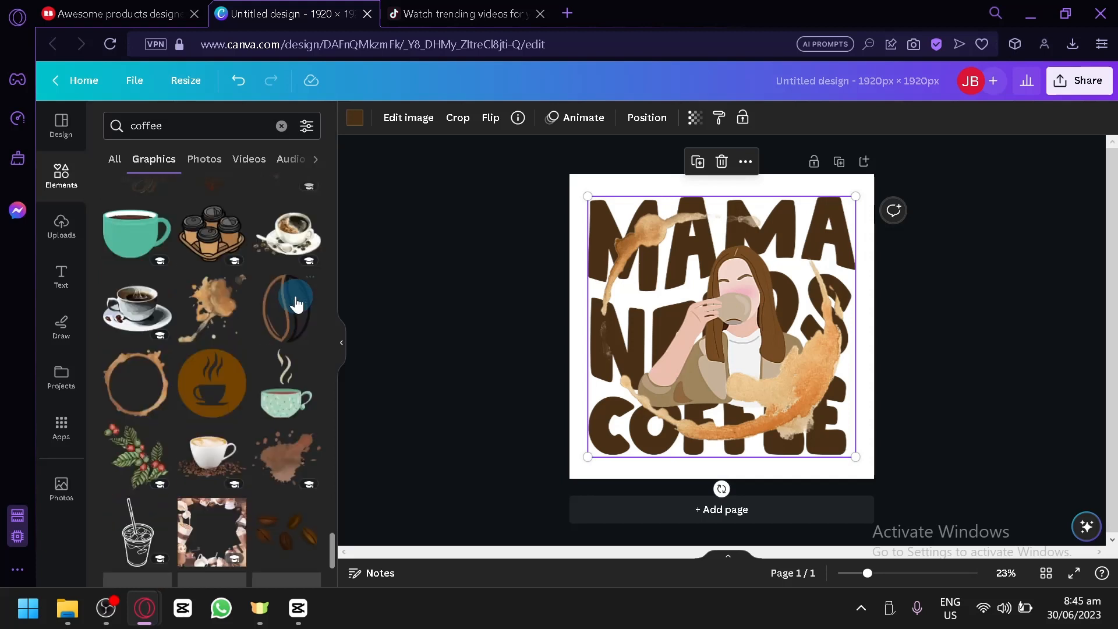
- Download the finished design as a 1920 × 1920 px PNG with a transparent background
{"action": "left_click", "coordinate": [532, 301]}
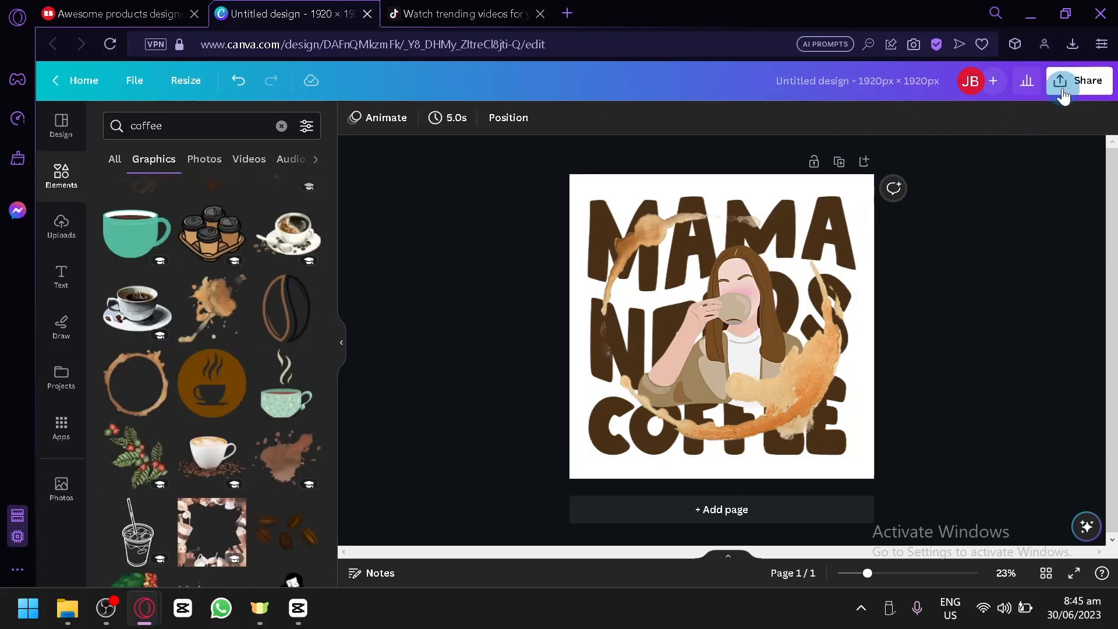
{"action": "left_click", "coordinate": [1063, 87]}
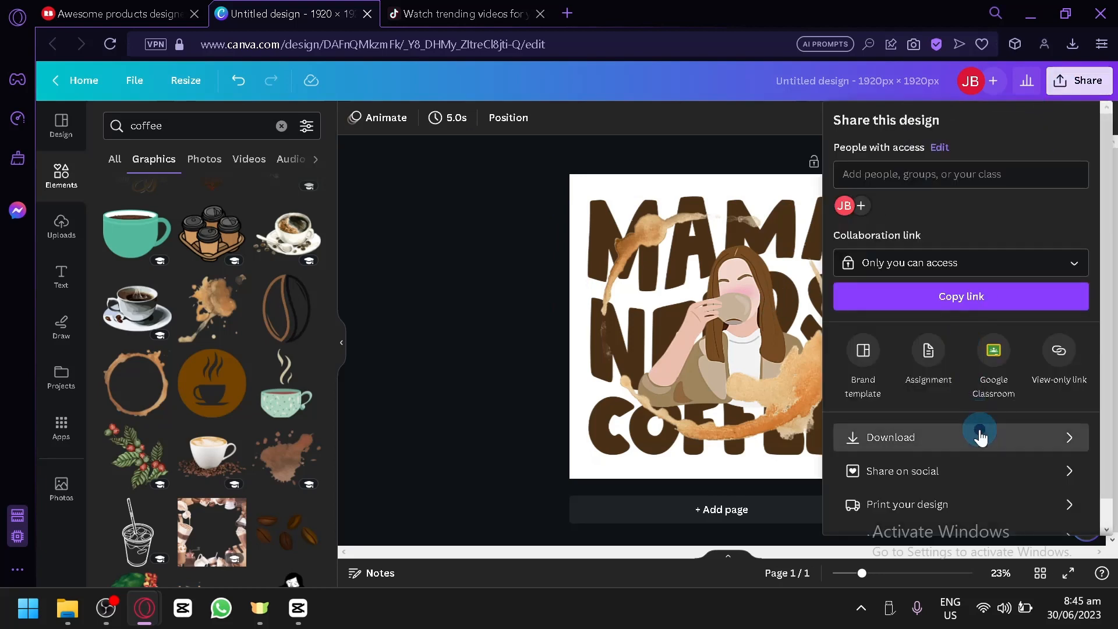
{"action": "left_click", "coordinate": [980, 437]}
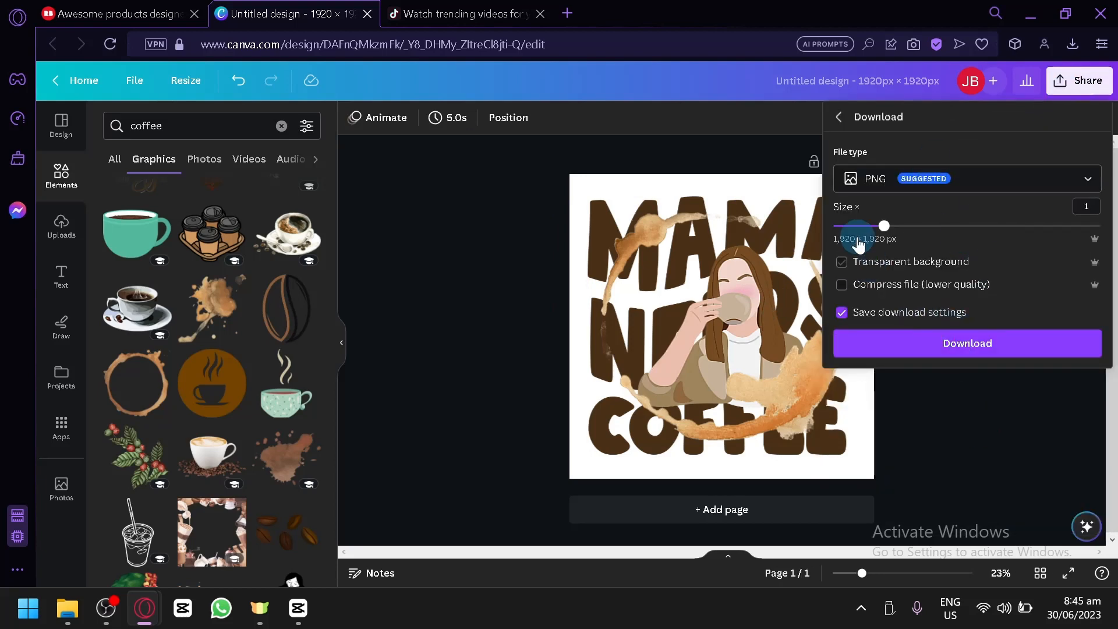
{"action": "left_click", "coordinate": [842, 265]}
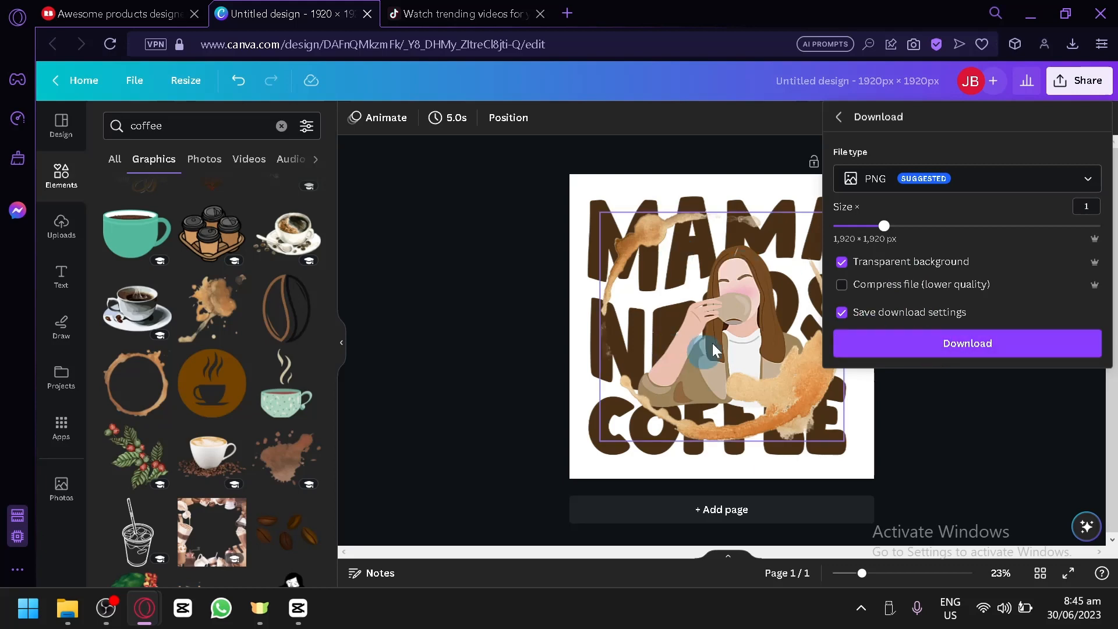
{"action": "left_click", "coordinate": [876, 349]}
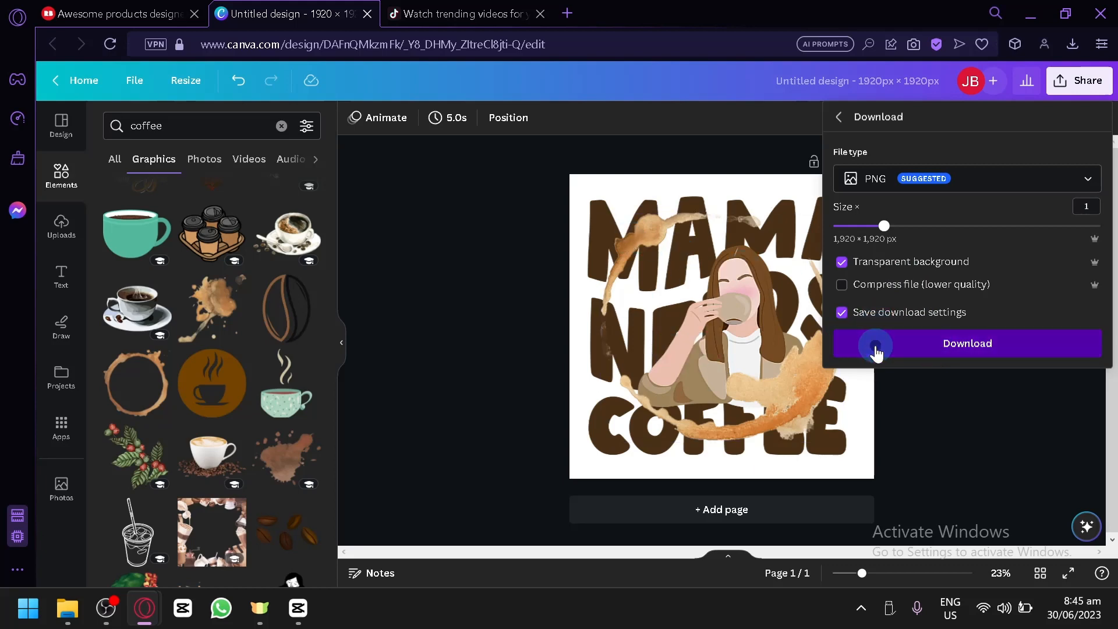
- Switch to Redbubble, go to the seller dashboard through Sell Your Art, and start adding a new work
{"action": "left_click", "coordinate": [120, 13]}
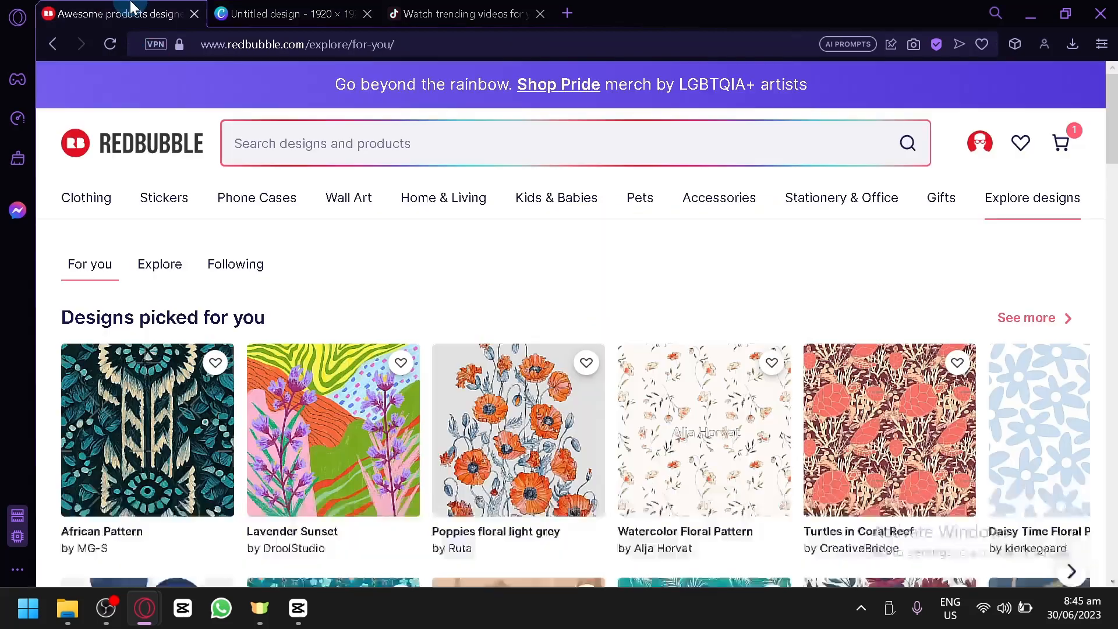
{"action": "left_click", "coordinate": [978, 149]}
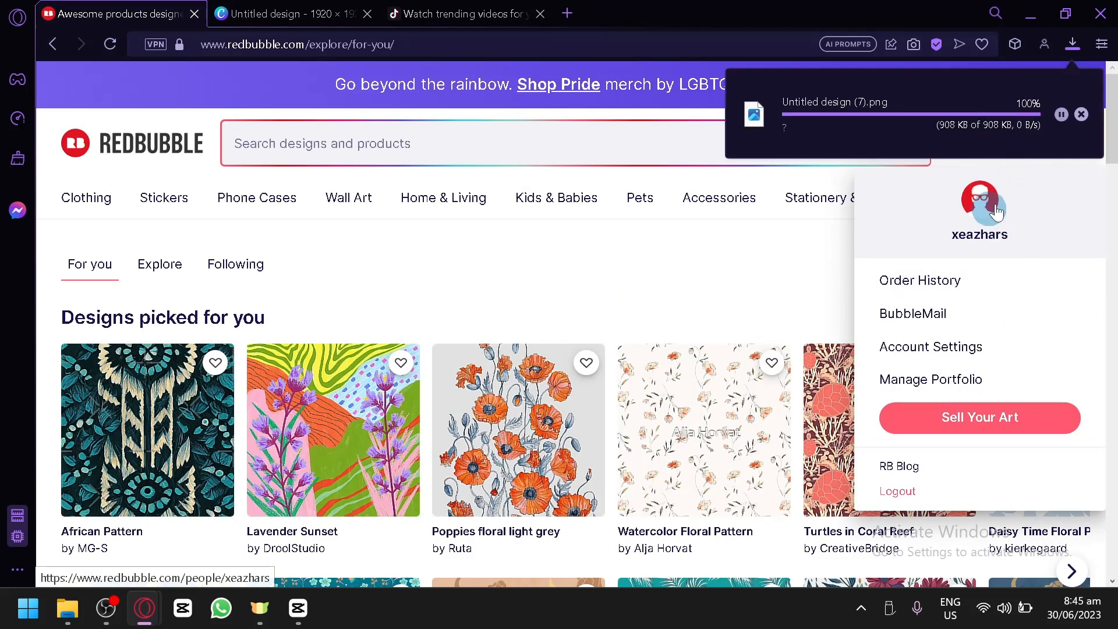
{"action": "left_click", "coordinate": [999, 414]}
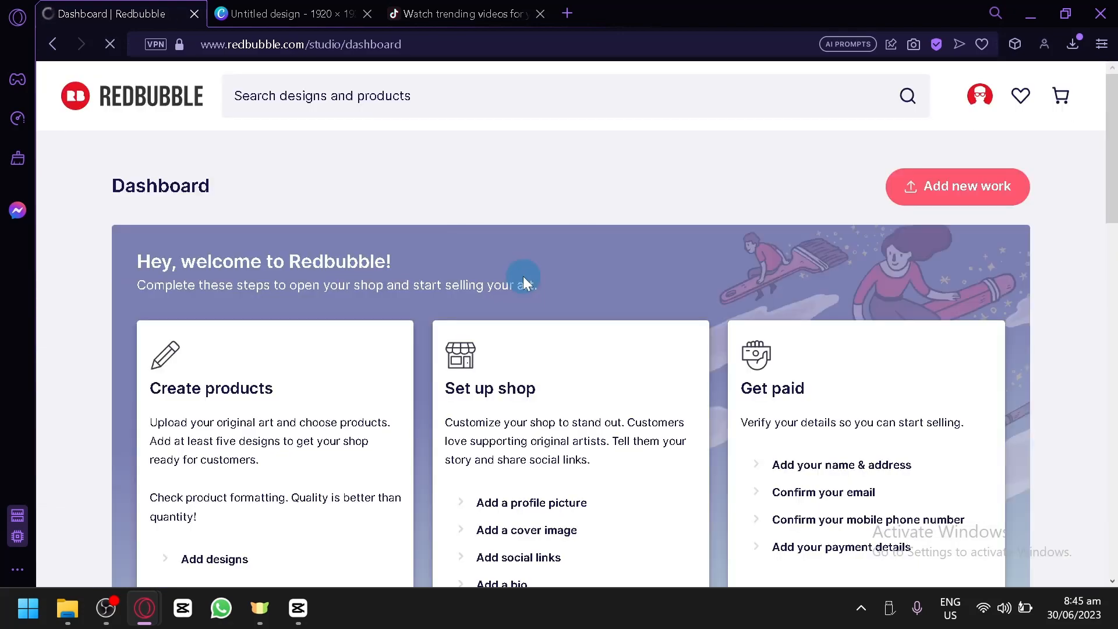
{"action": "scroll", "coordinate": [936, 155], "scroll_direction": "down", "scroll_amount": 2}
{"action": "scroll", "coordinate": [944, 175], "scroll_direction": "up", "scroll_amount": 2}
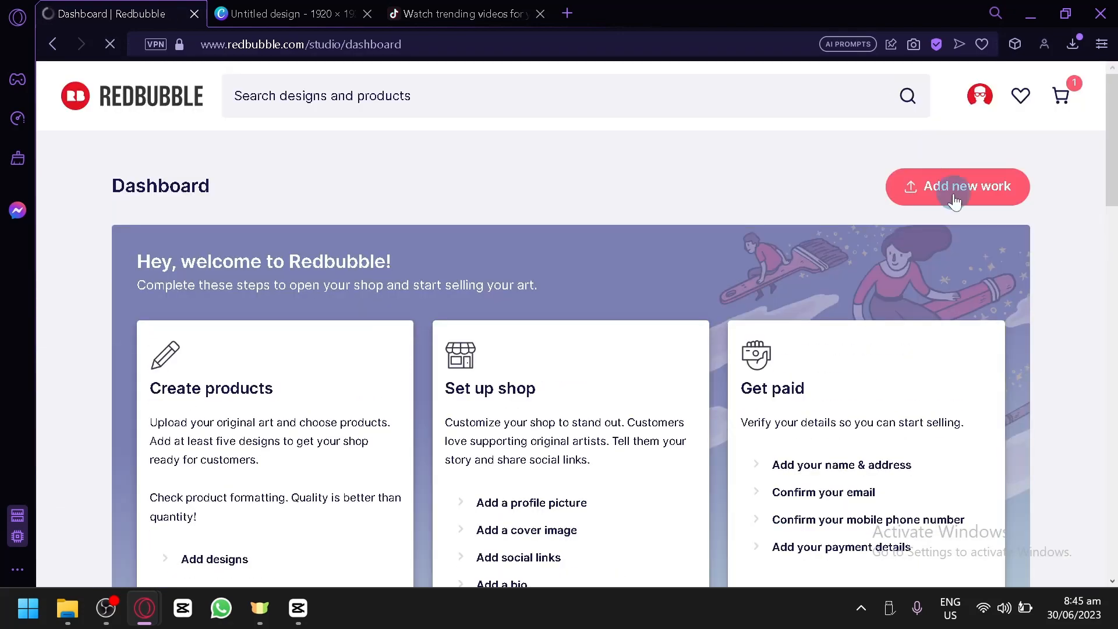
{"action": "left_click", "coordinate": [953, 187]}
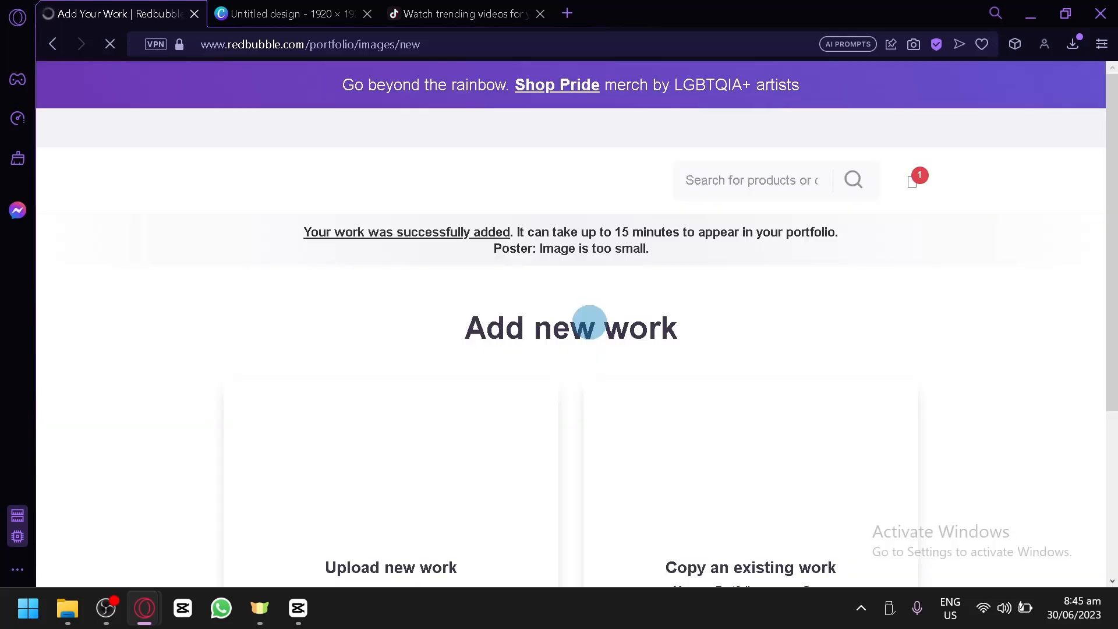
- Upload the downloaded file Untitled design (7).png as a new work
{"action": "scroll", "coordinate": [494, 386], "scroll_direction": "down", "scroll_amount": 4}
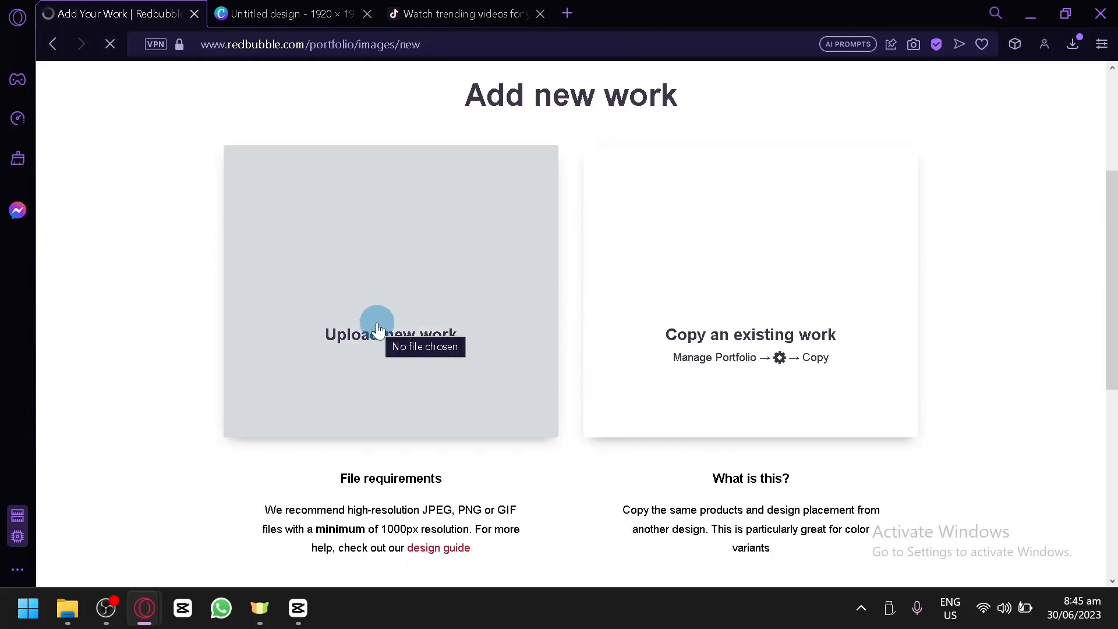
{"action": "left_click", "coordinate": [376, 323]}
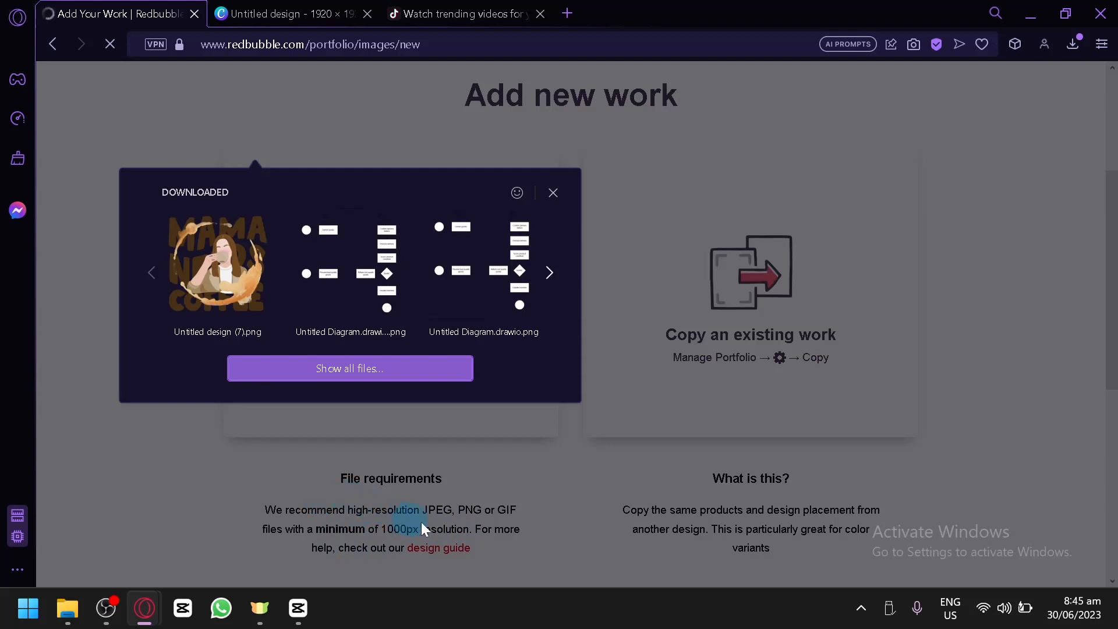
{"action": "left_click", "coordinate": [242, 275]}
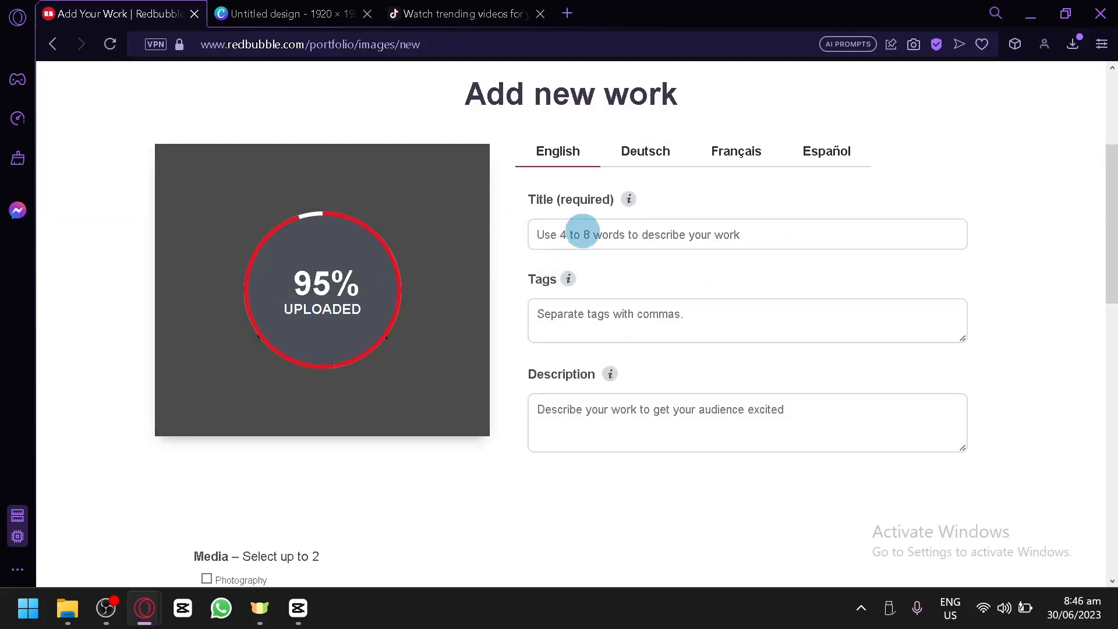
- Examine the product previews of the uploaded design on clothing, stickers, phone cases, prints and home items
{"action": "scroll", "coordinate": [414, 264], "scroll_direction": "down", "scroll_amount": 20}
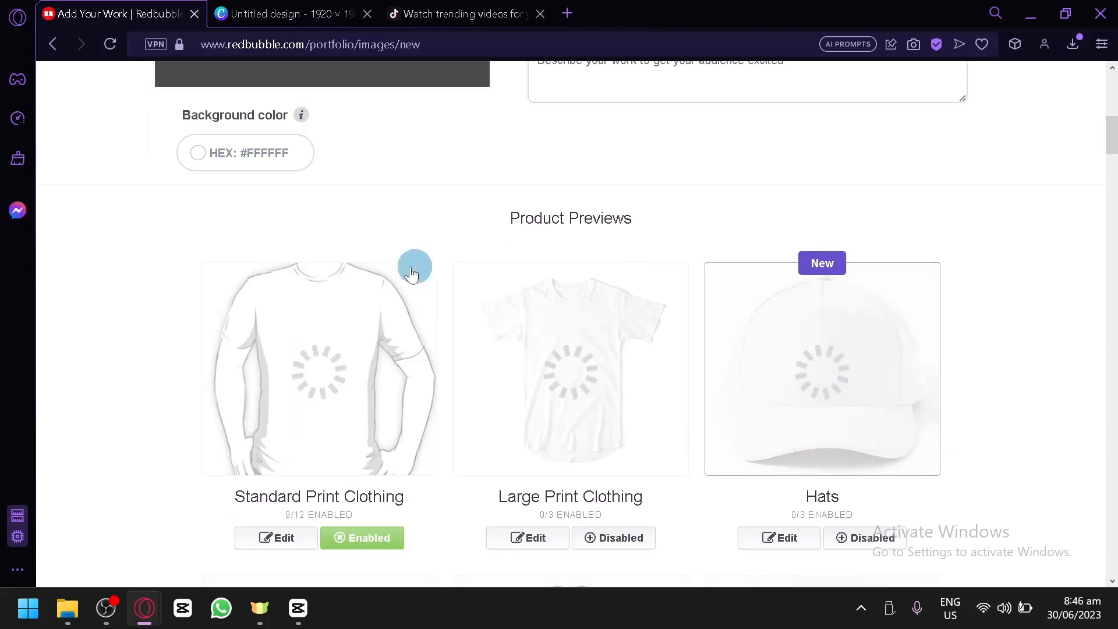
{"action": "scroll", "coordinate": [856, 350], "scroll_direction": "down", "scroll_amount": 10}
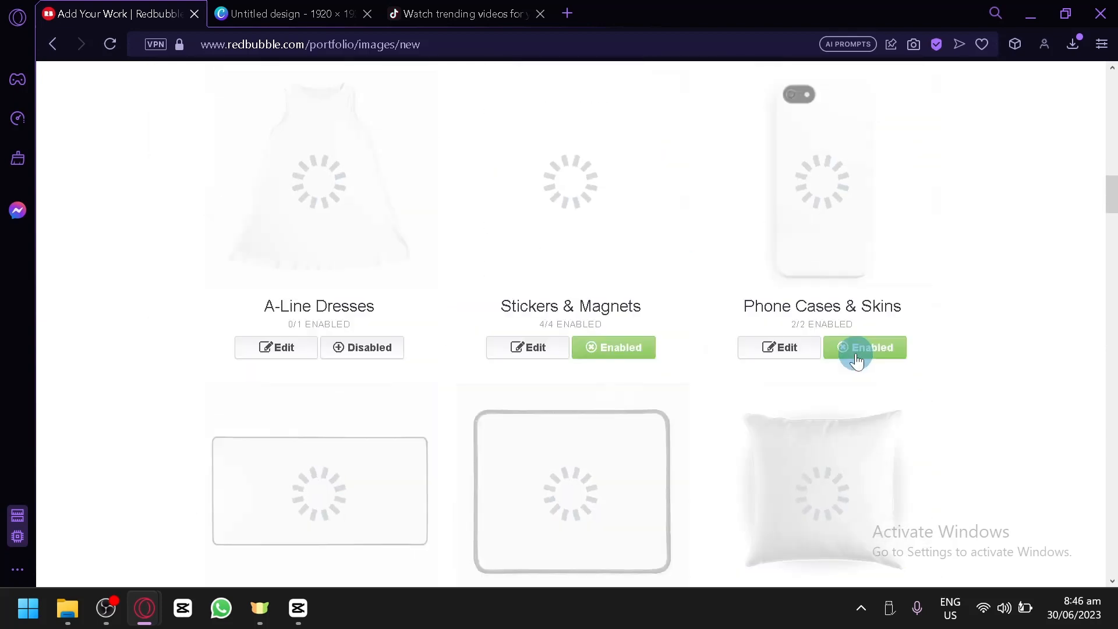
{"action": "scroll", "coordinate": [861, 373], "scroll_direction": "up", "scroll_amount": 12}
{"action": "scroll", "coordinate": [861, 376], "scroll_direction": "up", "scroll_amount": 12}
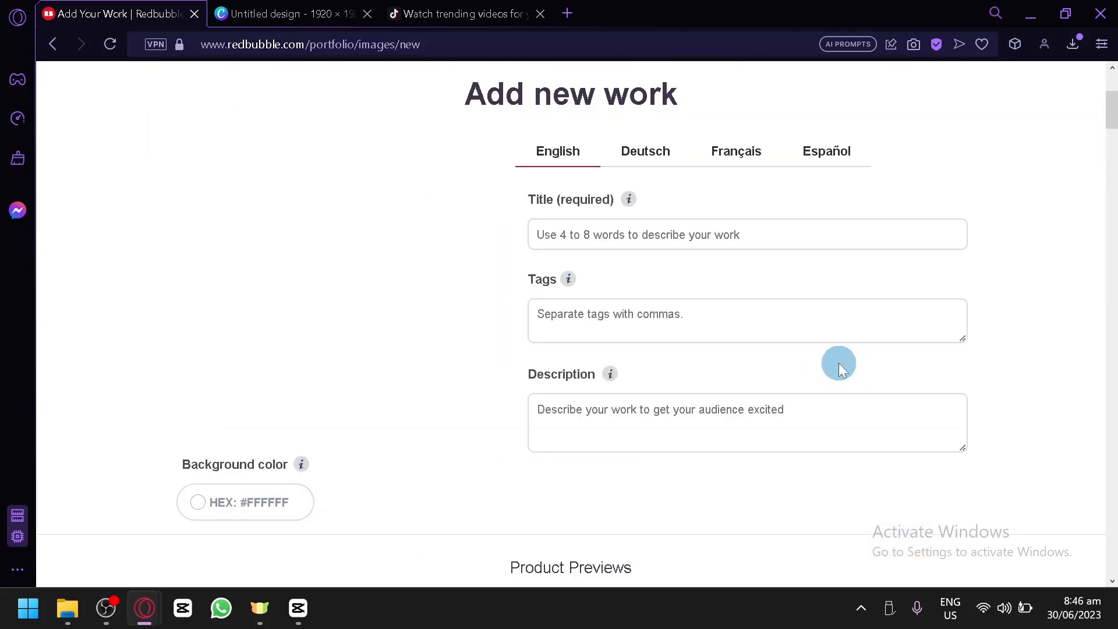
{"action": "scroll", "coordinate": [837, 364], "scroll_direction": "down", "scroll_amount": 8}
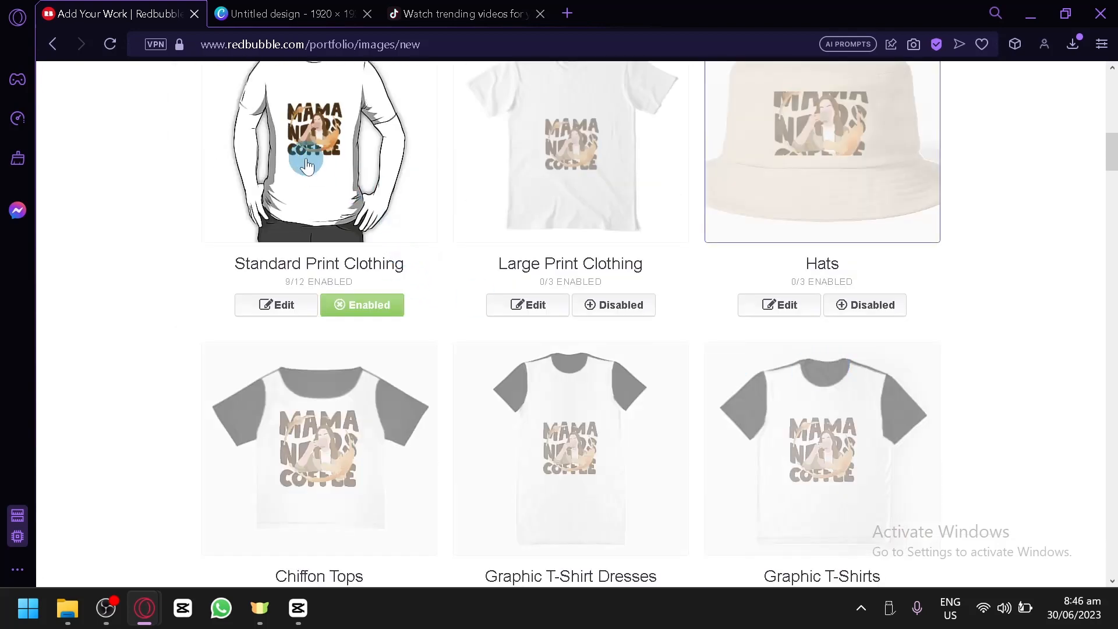
{"action": "scroll", "coordinate": [614, 176], "scroll_direction": "up", "scroll_amount": 2}
{"action": "scroll", "coordinate": [980, 323], "scroll_direction": "down", "scroll_amount": 15}
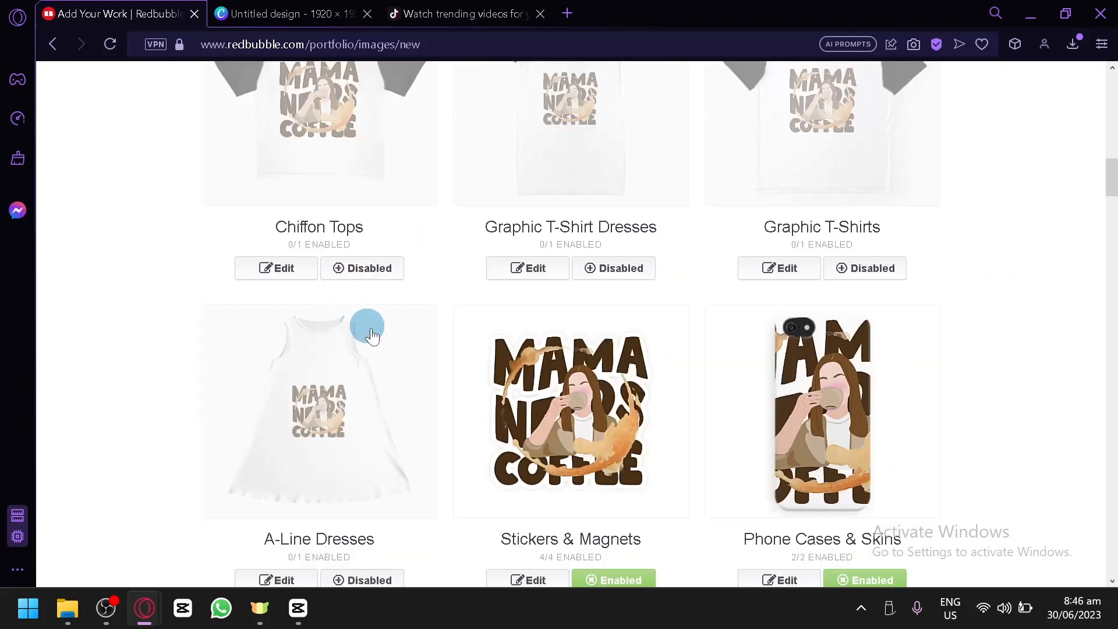
{"action": "scroll", "coordinate": [682, 304], "scroll_direction": "up", "scroll_amount": 4}
{"action": "scroll", "coordinate": [700, 312], "scroll_direction": "down", "scroll_amount": 10}
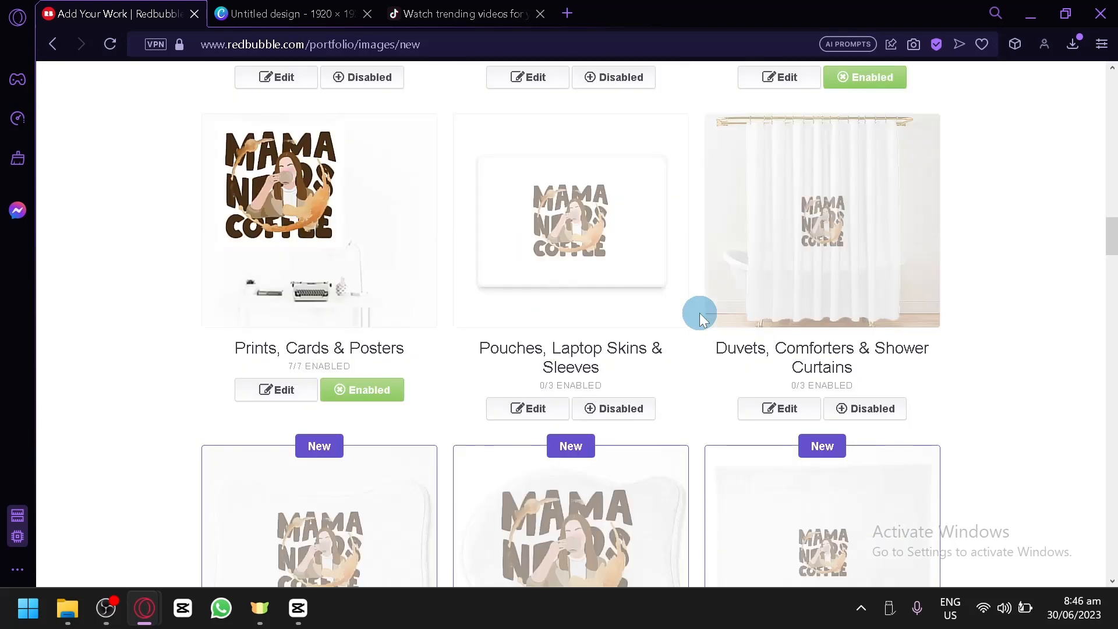
{"action": "scroll", "coordinate": [662, 325], "scroll_direction": "up", "scroll_amount": 20}
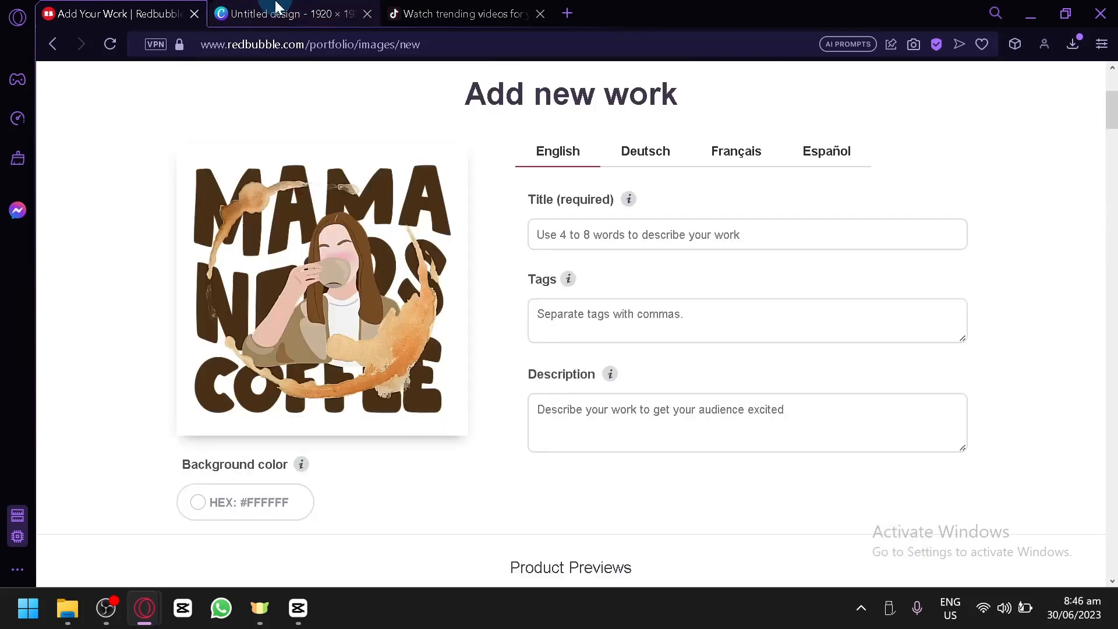
- Switch back to the Canva design, add a second blank page and place the downloaded Untitled design (7).png on it
{"action": "left_click", "coordinate": [293, 15]}
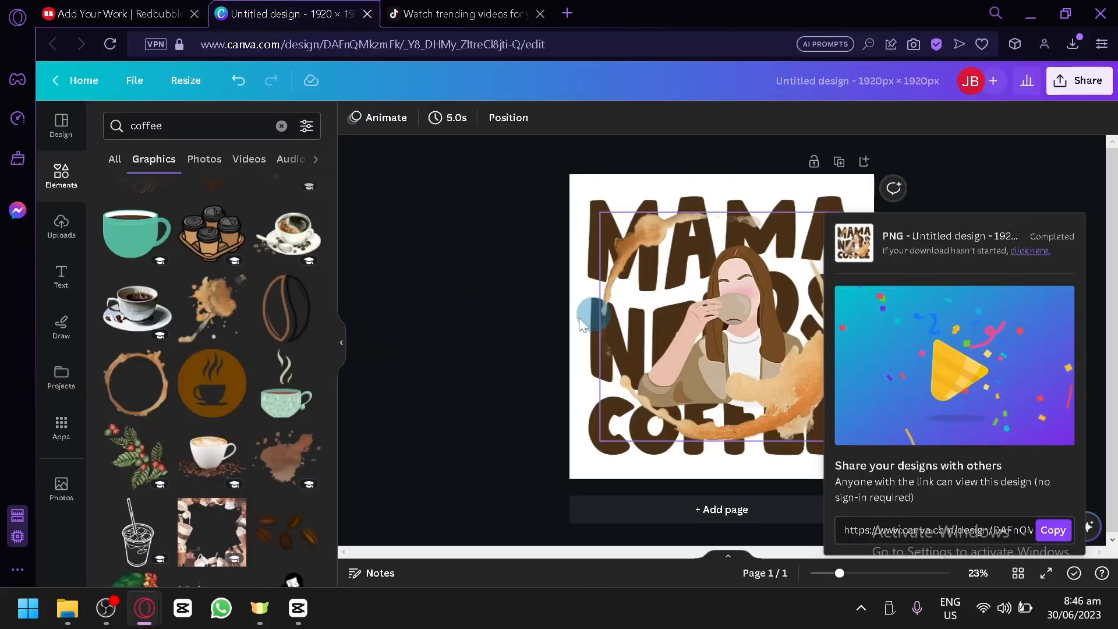
{"action": "left_click", "coordinate": [446, 309]}
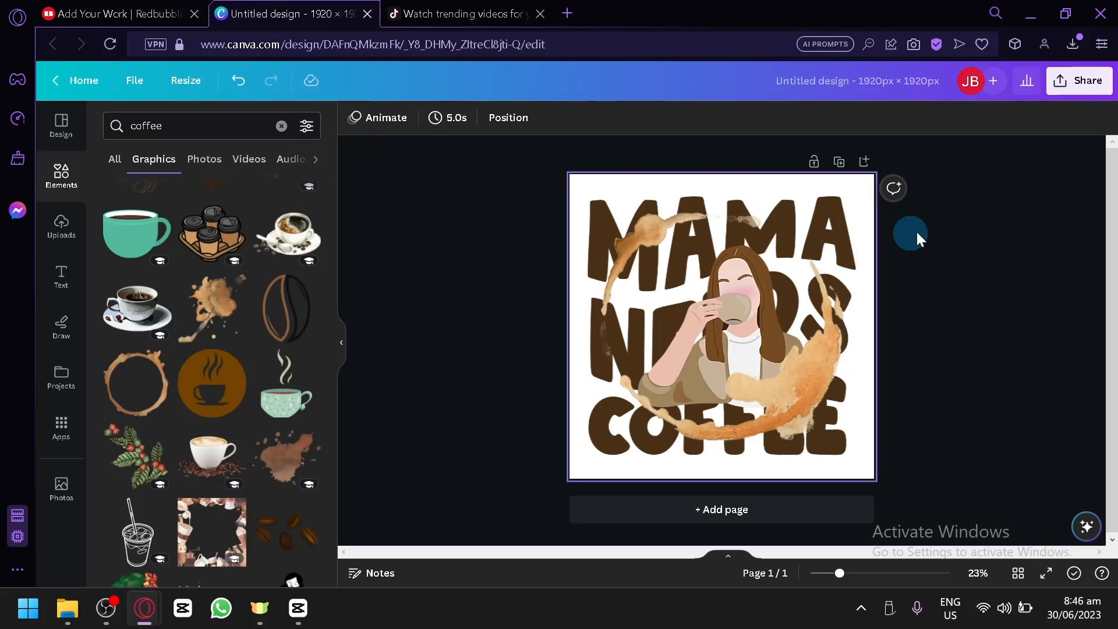
{"action": "left_click", "coordinate": [824, 509]}
{"action": "left_click", "coordinate": [1075, 43]}
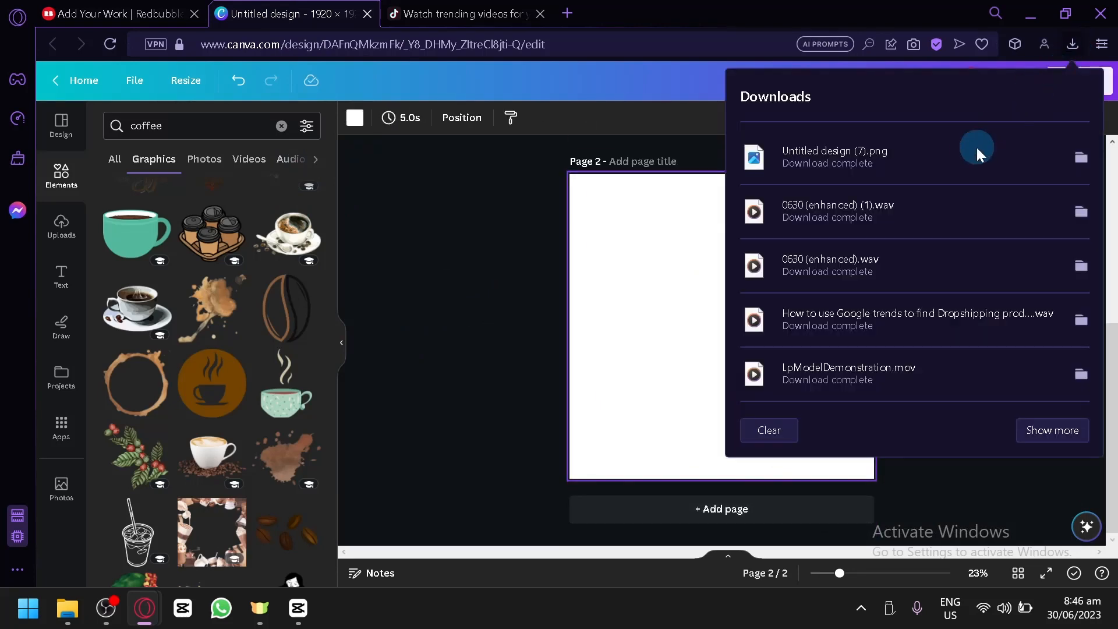
{"action": "left_click_drag", "start_coordinate": [685, 261], "coordinate": [594, 323]}
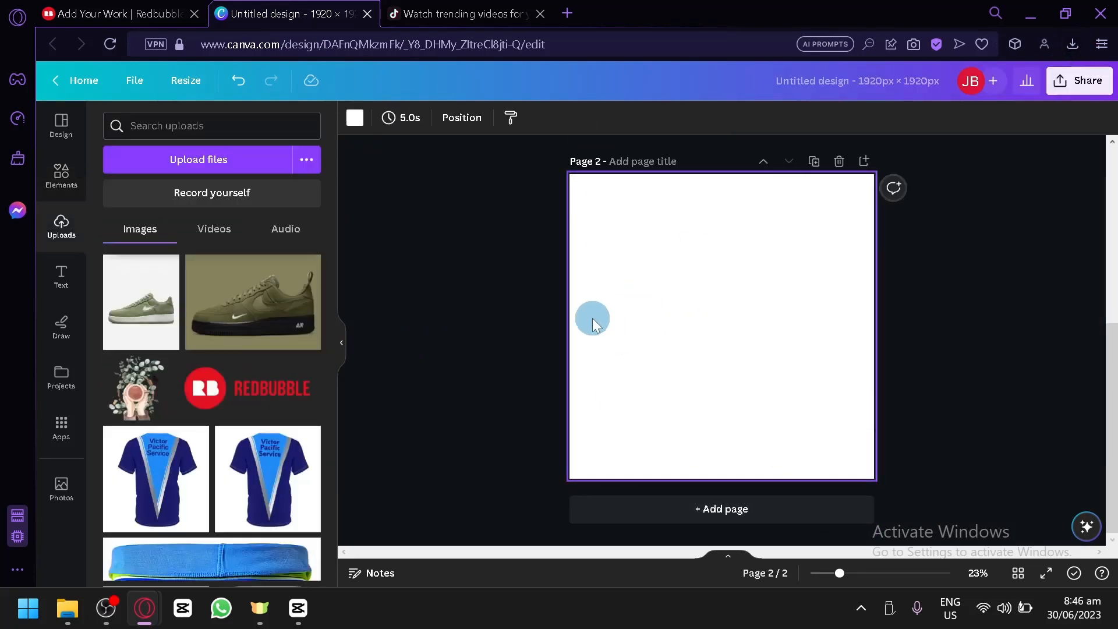
- Open the full Smartmockups collection for the coffee design image on page 2
{"action": "scroll", "coordinate": [625, 244], "scroll_direction": "up", "scroll_amount": 6}
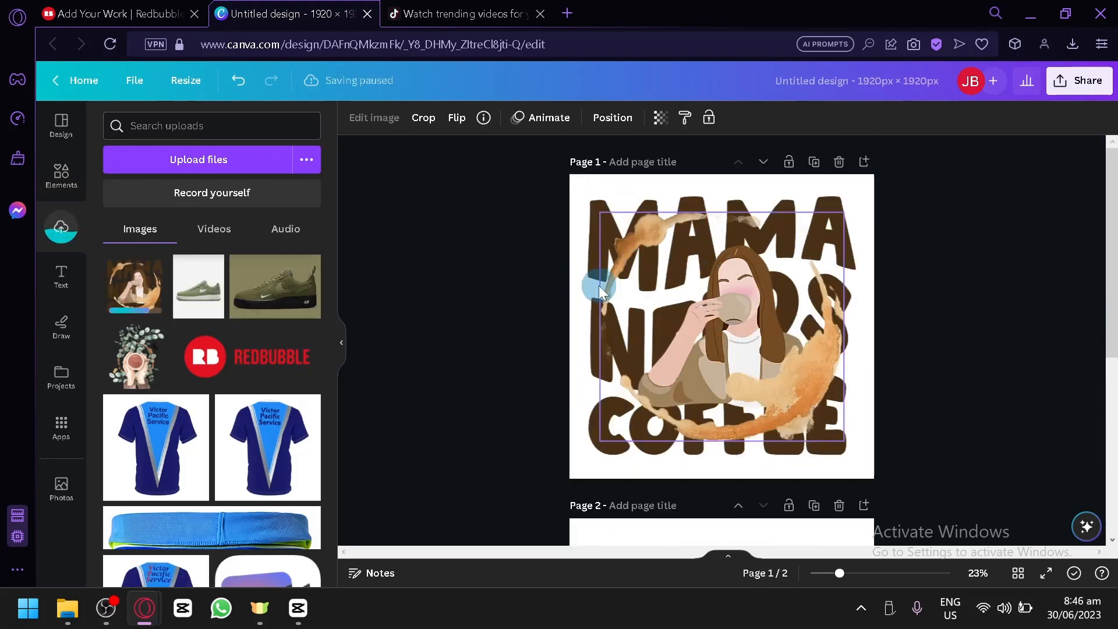
{"action": "scroll", "coordinate": [673, 473], "scroll_direction": "down", "scroll_amount": 6}
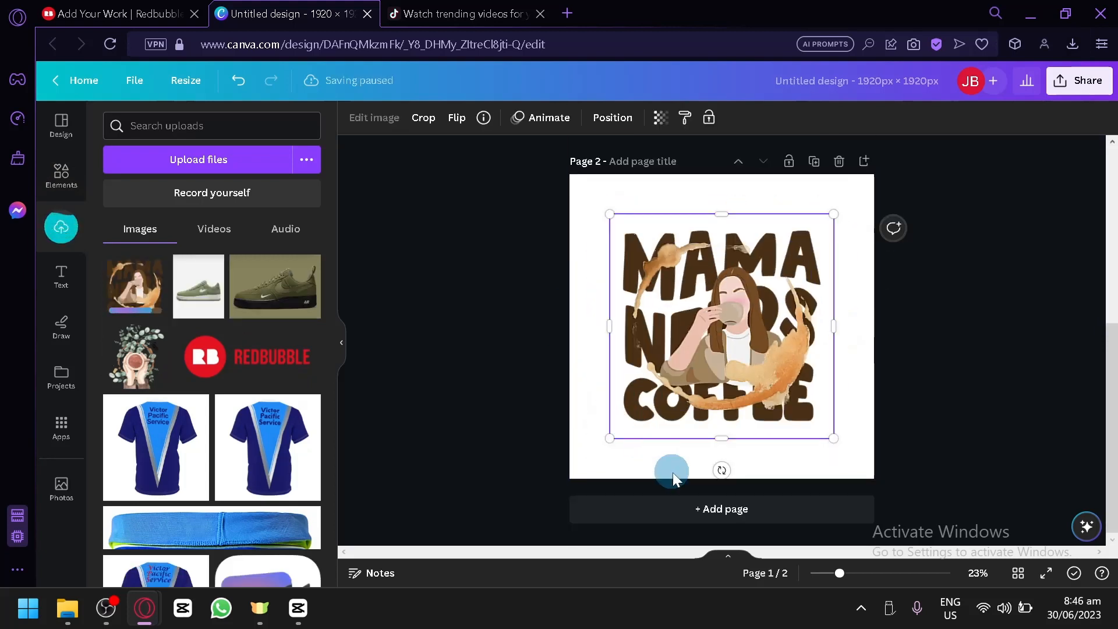
{"action": "left_click", "coordinate": [703, 361]}
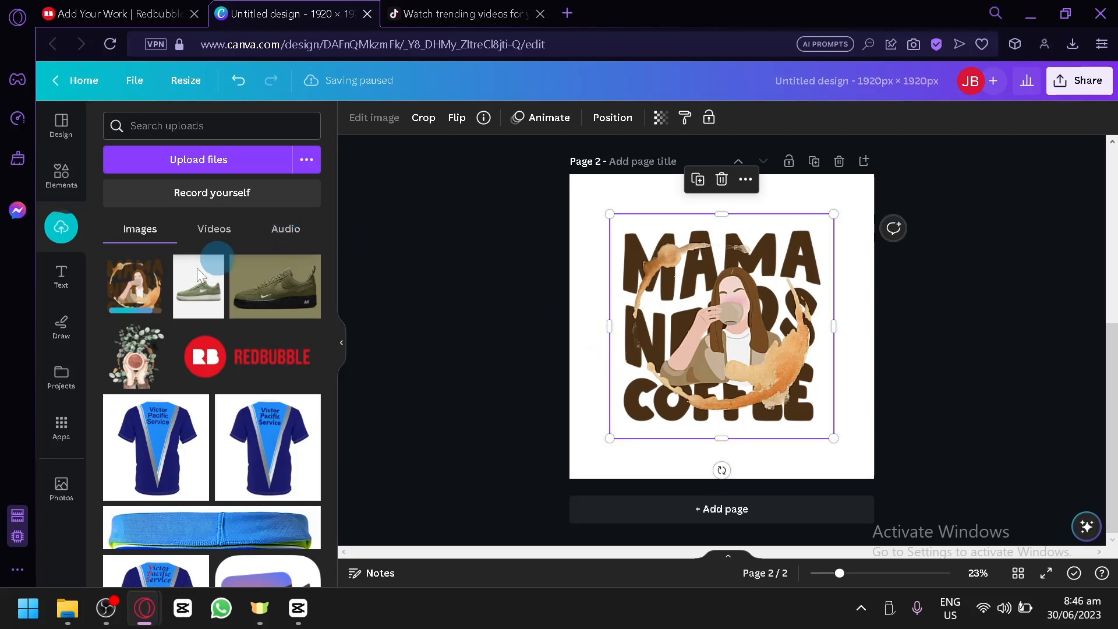
{"action": "left_click", "coordinate": [367, 122]}
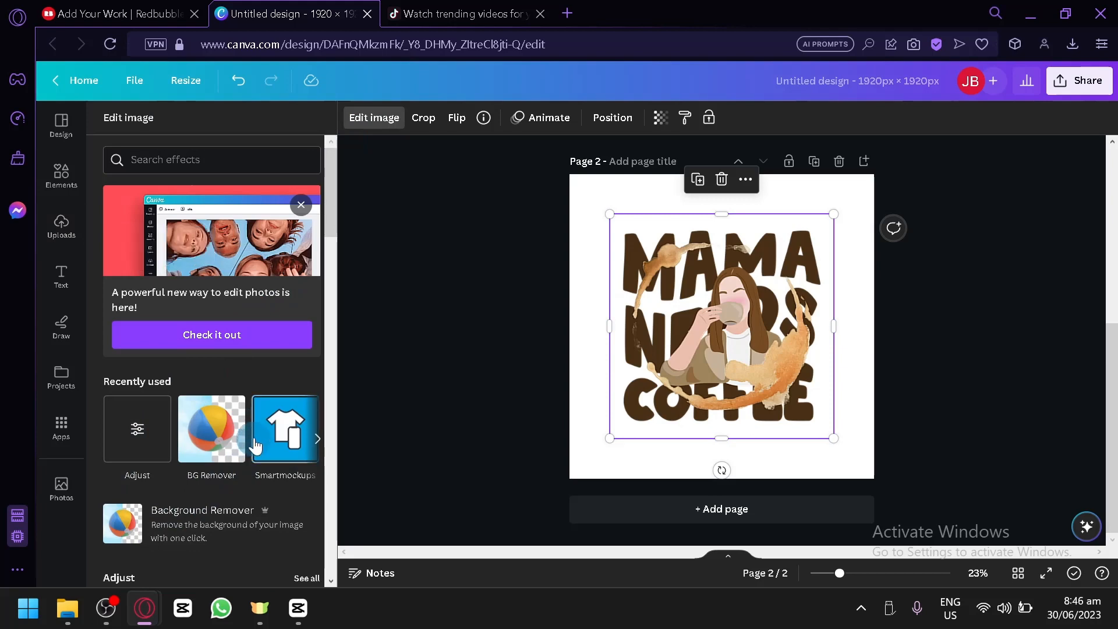
{"action": "scroll", "coordinate": [260, 419], "scroll_direction": "down", "scroll_amount": 13}
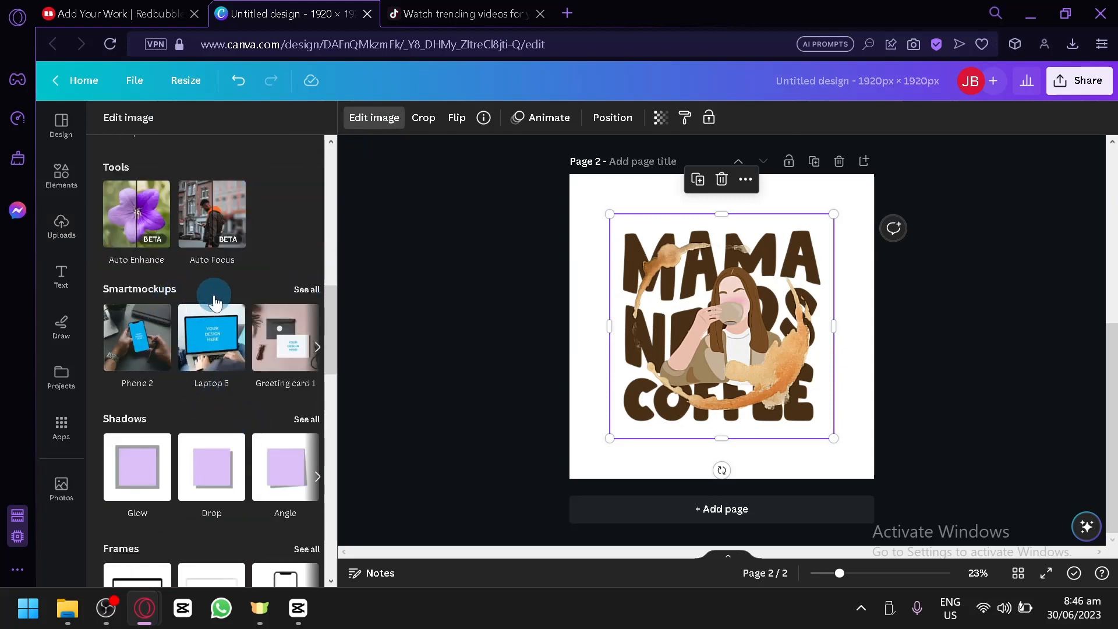
{"action": "left_click", "coordinate": [184, 299]}
- Try the T-shirt 2 clothing mockup on the coffee design image
{"action": "scroll", "coordinate": [260, 278], "scroll_direction": "down", "scroll_amount": 10}
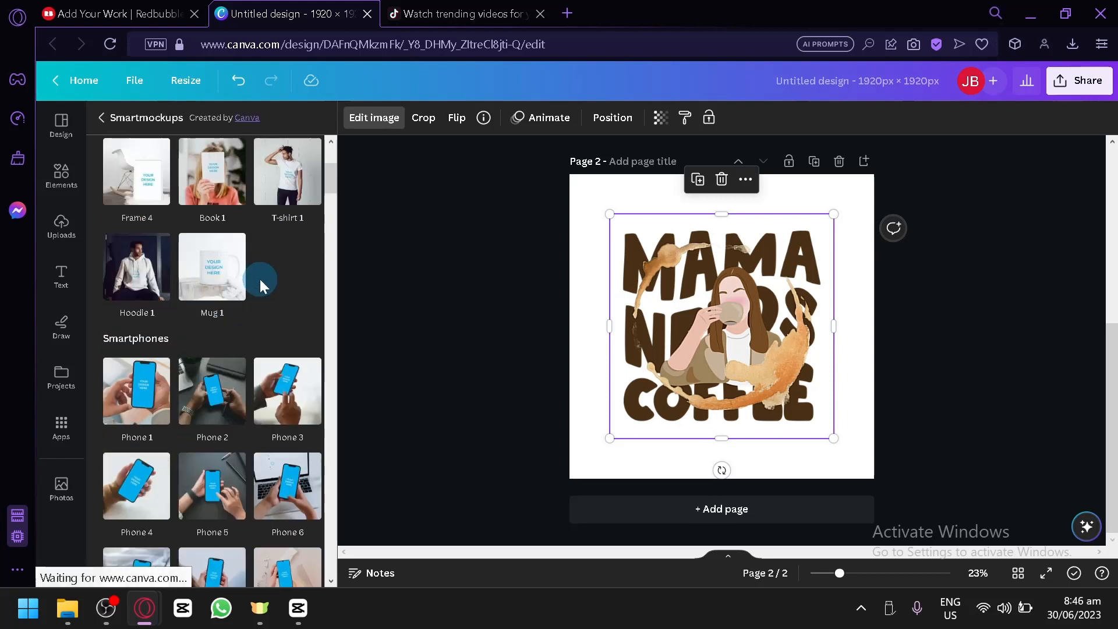
{"action": "scroll", "coordinate": [262, 285], "scroll_direction": "down", "scroll_amount": 15}
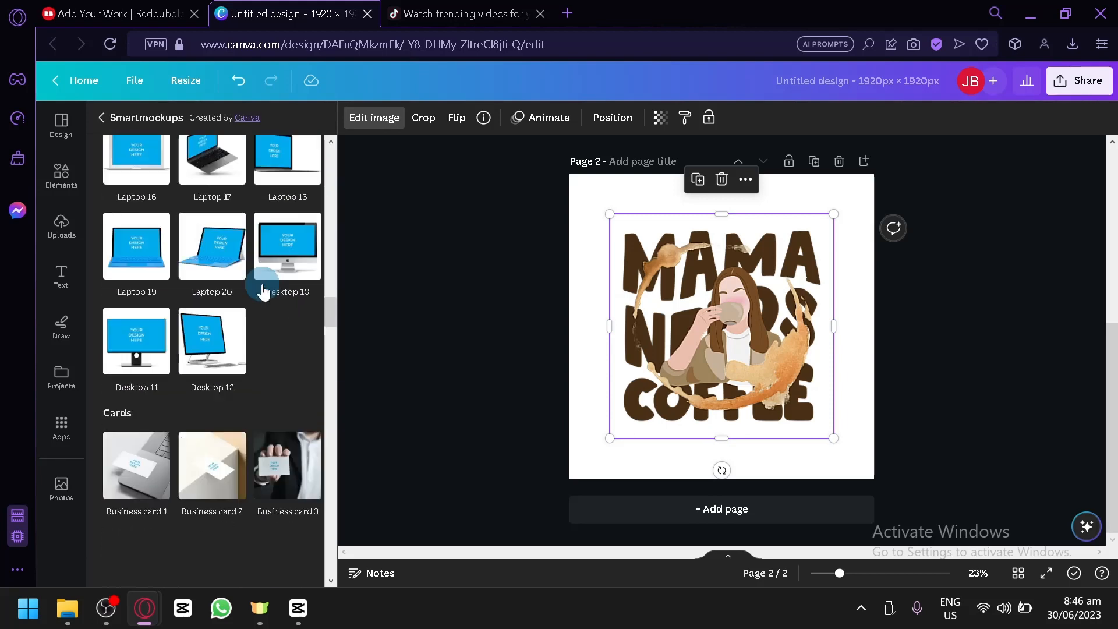
{"action": "scroll", "coordinate": [263, 291], "scroll_direction": "down", "scroll_amount": 8}
{"action": "scroll", "coordinate": [263, 291], "scroll_direction": "down", "scroll_amount": 4}
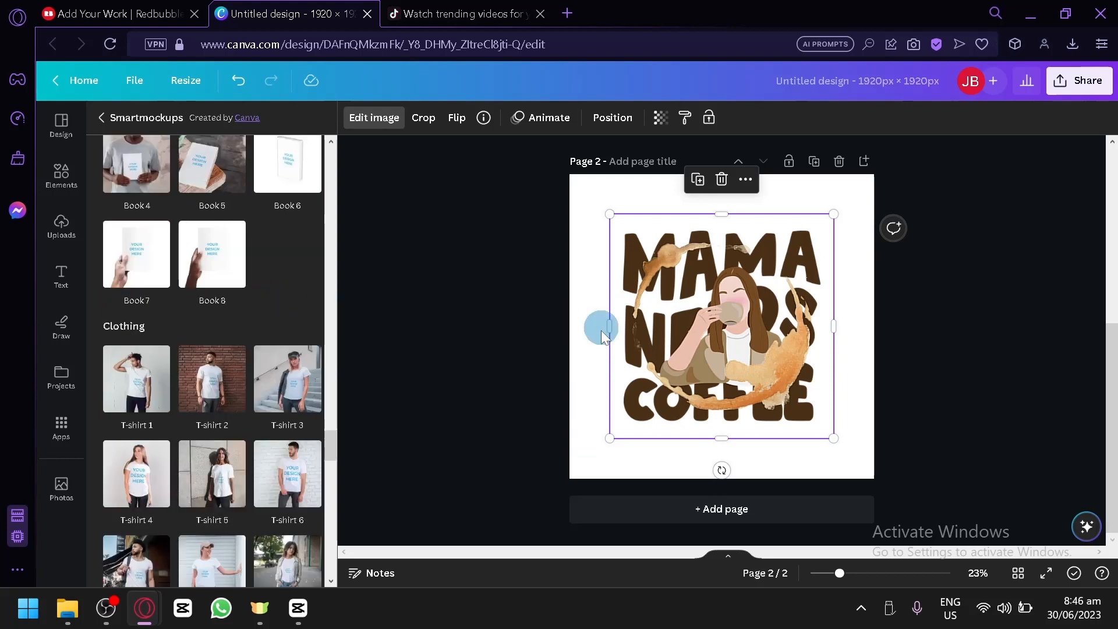
{"action": "scroll", "coordinate": [206, 319], "scroll_direction": "down", "scroll_amount": 4}
{"action": "scroll", "coordinate": [207, 319], "scroll_direction": "up", "scroll_amount": 2}
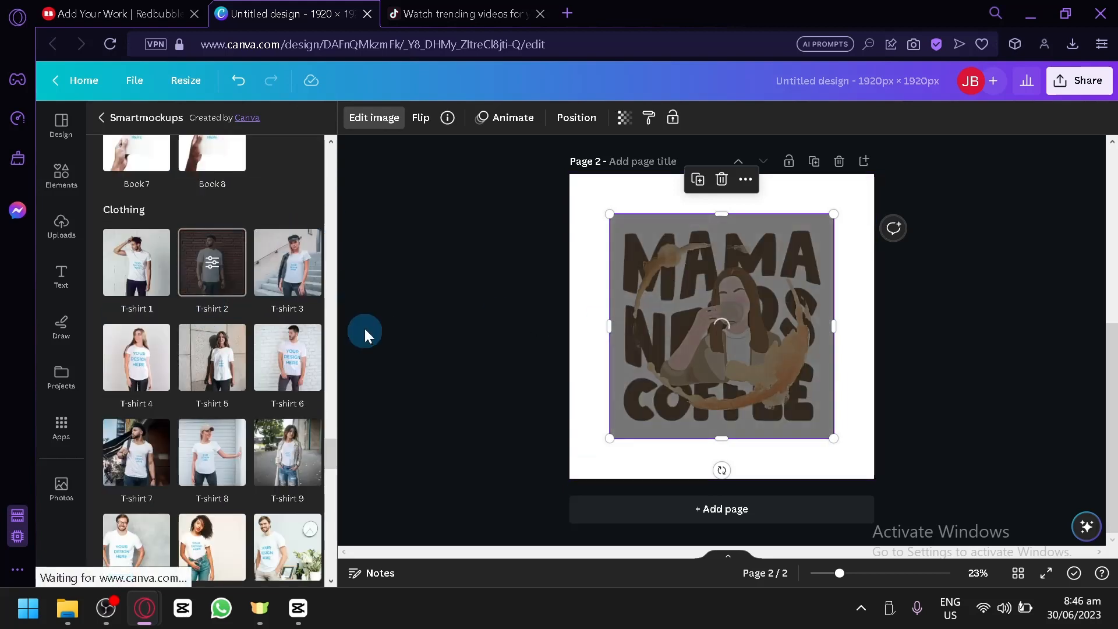
- Switch to Redbubble and examine the design's product previews for dresses, stickers, phone cases and cushions
{"action": "left_click", "coordinate": [154, 13]}
{"action": "left_click", "coordinate": [411, 267]}
{"action": "scroll", "coordinate": [507, 417], "scroll_direction": "down", "scroll_amount": 15}
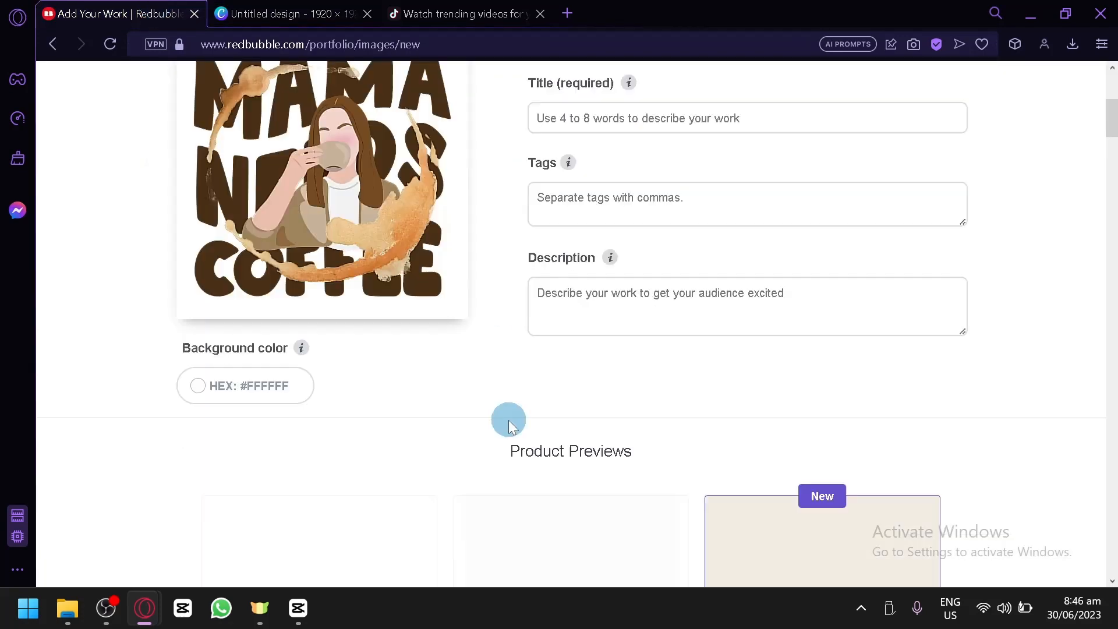
{"action": "scroll", "coordinate": [432, 319], "scroll_direction": "up", "scroll_amount": 5}
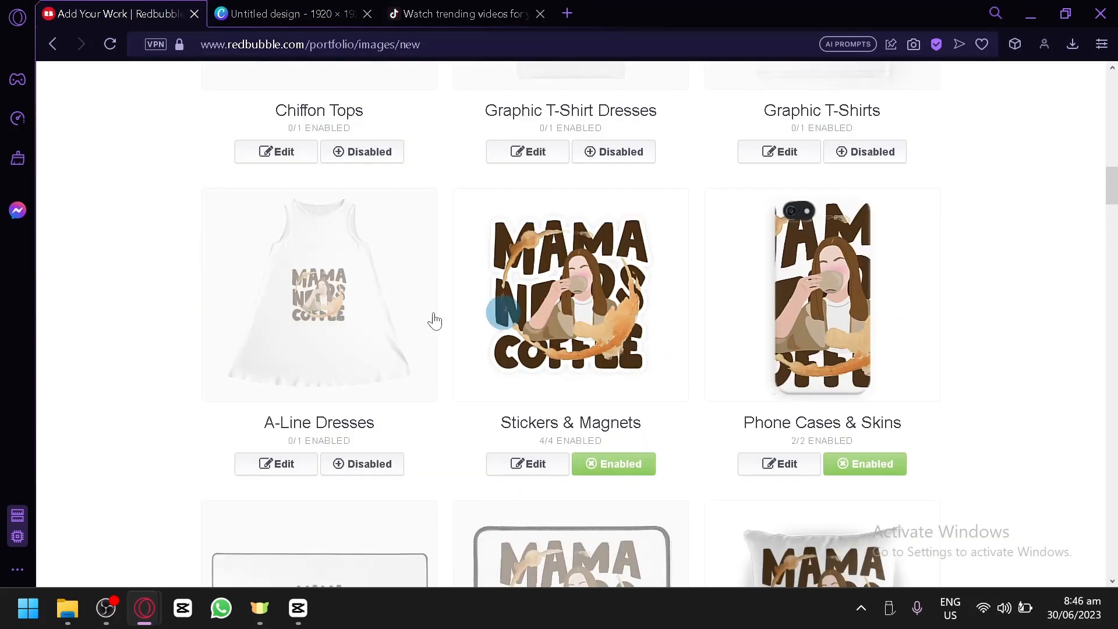
{"action": "scroll", "coordinate": [721, 275], "scroll_direction": "down", "scroll_amount": 5}
{"action": "scroll", "coordinate": [956, 307], "scroll_direction": "down", "scroll_amount": 7}
{"action": "scroll", "coordinate": [575, 254], "scroll_direction": "up", "scroll_amount": 8}
{"action": "scroll", "coordinate": [599, 297], "scroll_direction": "up", "scroll_amount": 4}
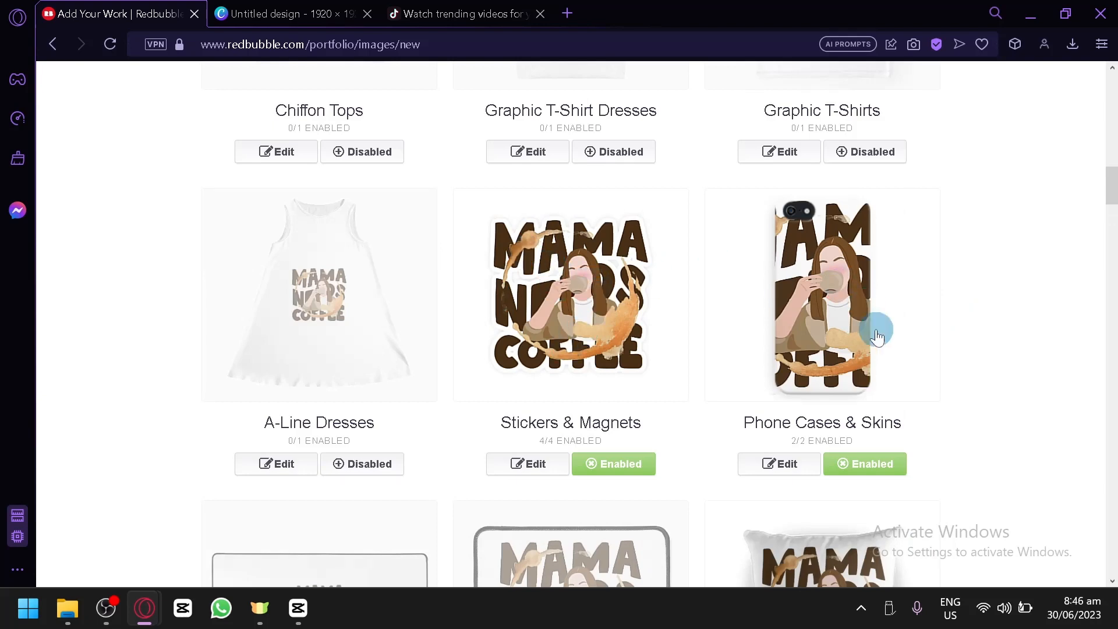
{"action": "scroll", "coordinate": [816, 332], "scroll_direction": "down", "scroll_amount": 8}
- Switch back to the Canva design and try the T-shirt 3 and T-shirt 16 mockups on the coffee image
{"action": "left_click", "coordinate": [281, 13]}
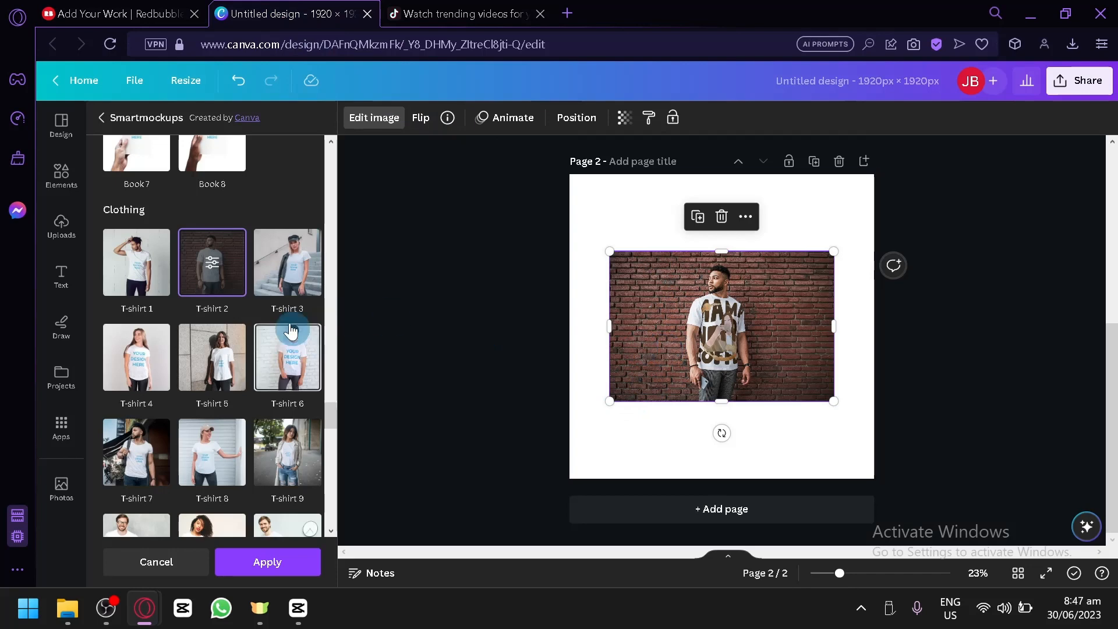
{"action": "left_click", "coordinate": [280, 271]}
{"action": "scroll", "coordinate": [266, 292], "scroll_direction": "down", "scroll_amount": 4}
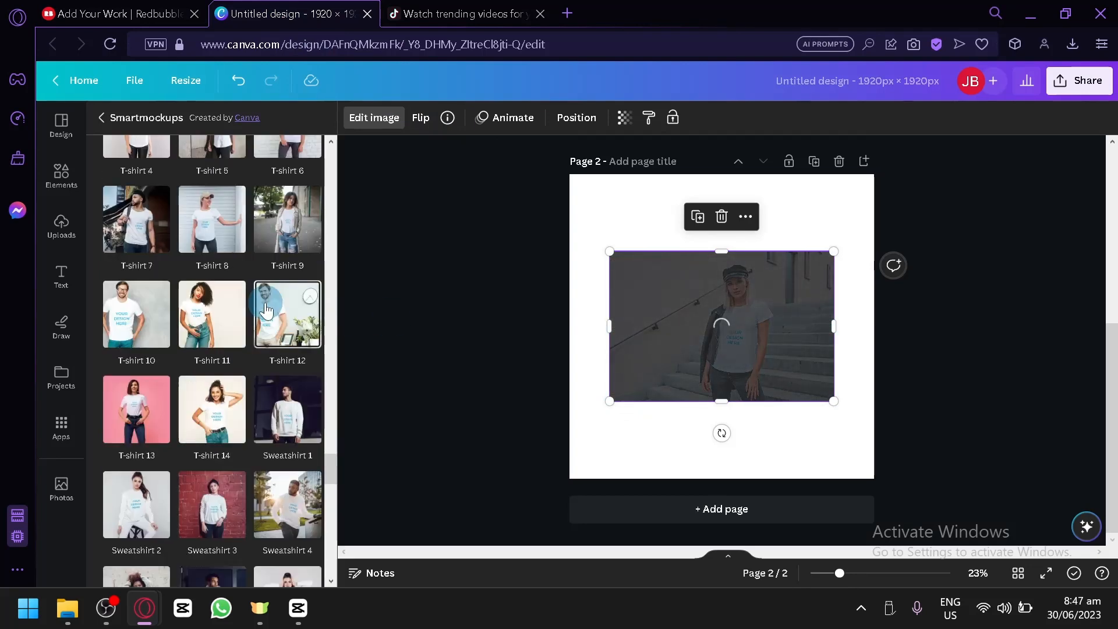
{"action": "left_click", "coordinate": [245, 322]}
{"action": "scroll", "coordinate": [247, 316], "scroll_direction": "down", "scroll_amount": 10}
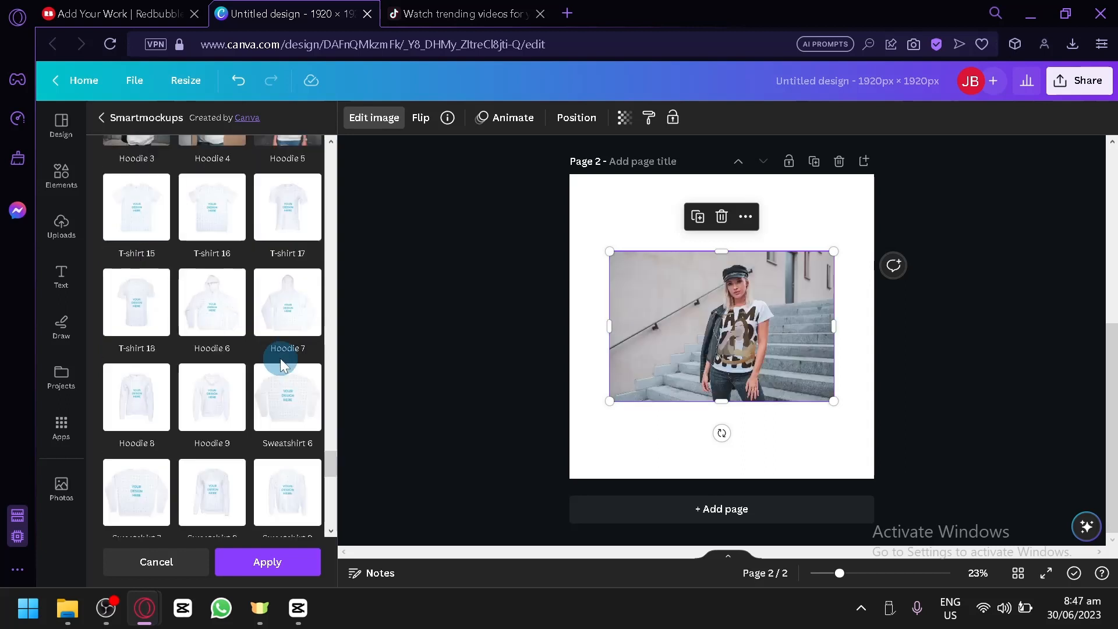
{"action": "left_click", "coordinate": [227, 227]}
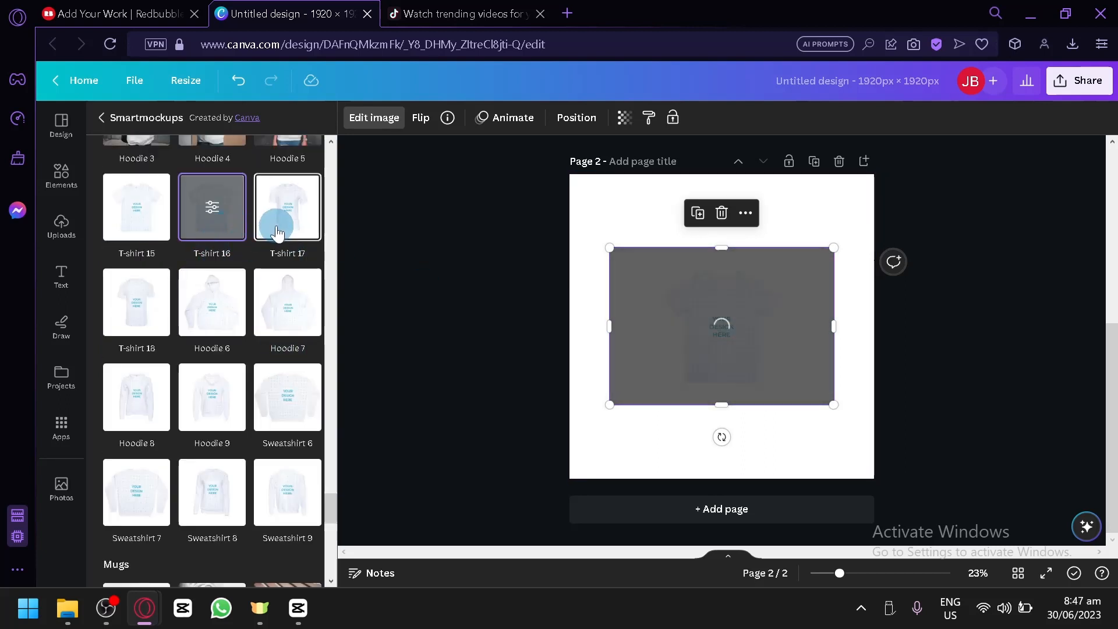
- Try the Mug 2 mockup on the coffee design and replace it with the Mug 6 mockup
{"action": "scroll", "coordinate": [245, 294], "scroll_direction": "down", "scroll_amount": 4}
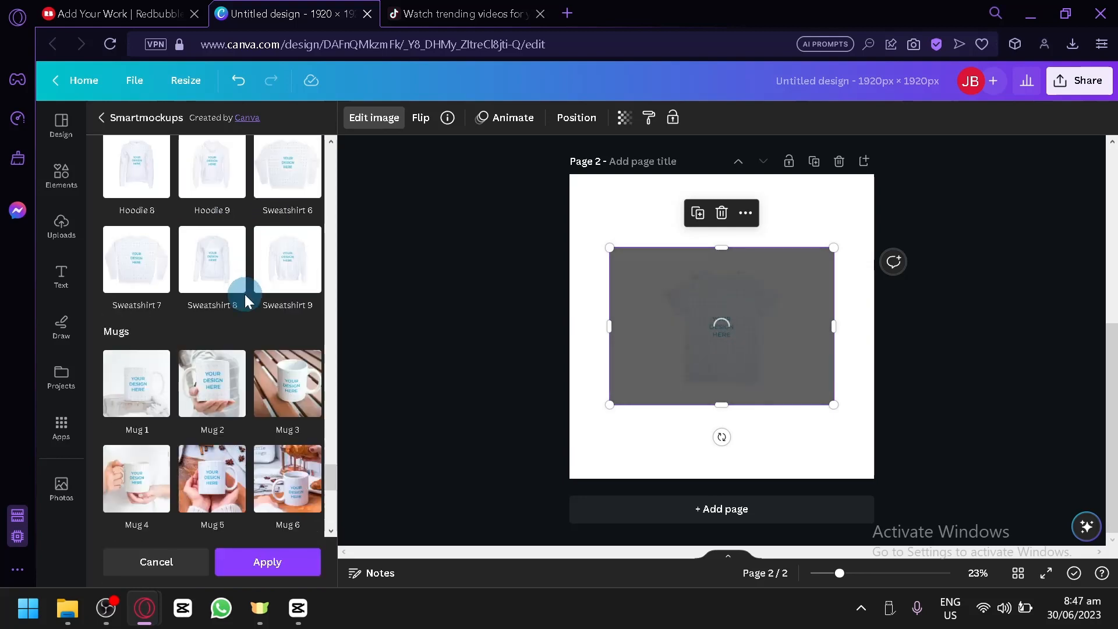
{"action": "scroll", "coordinate": [245, 295], "scroll_direction": "down", "scroll_amount": 4}
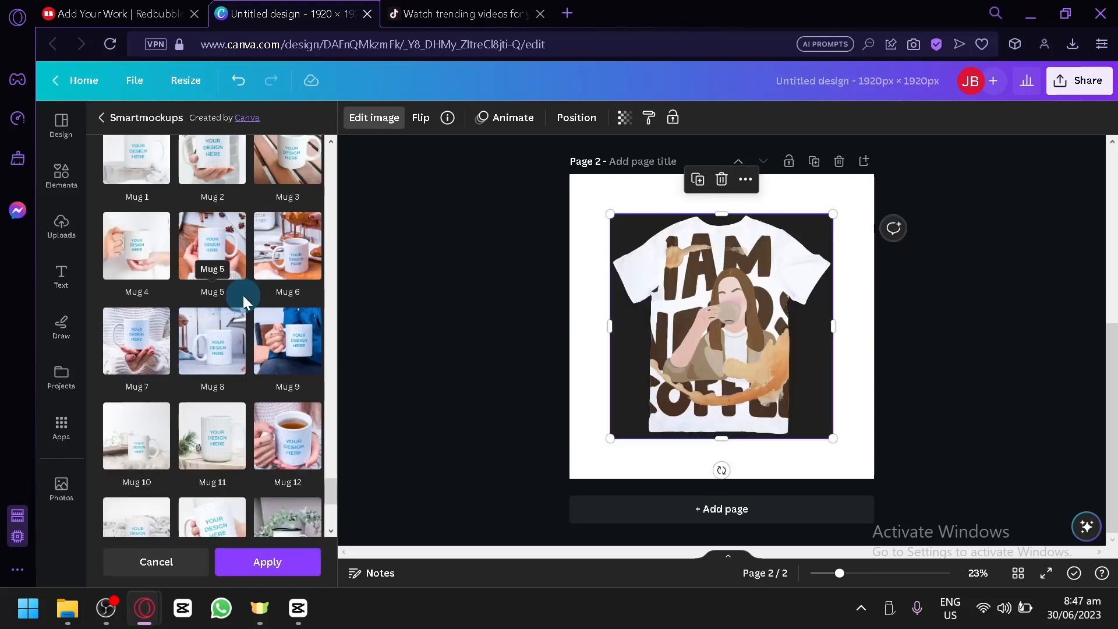
{"action": "scroll", "coordinate": [243, 296], "scroll_direction": "up", "scroll_amount": 2}
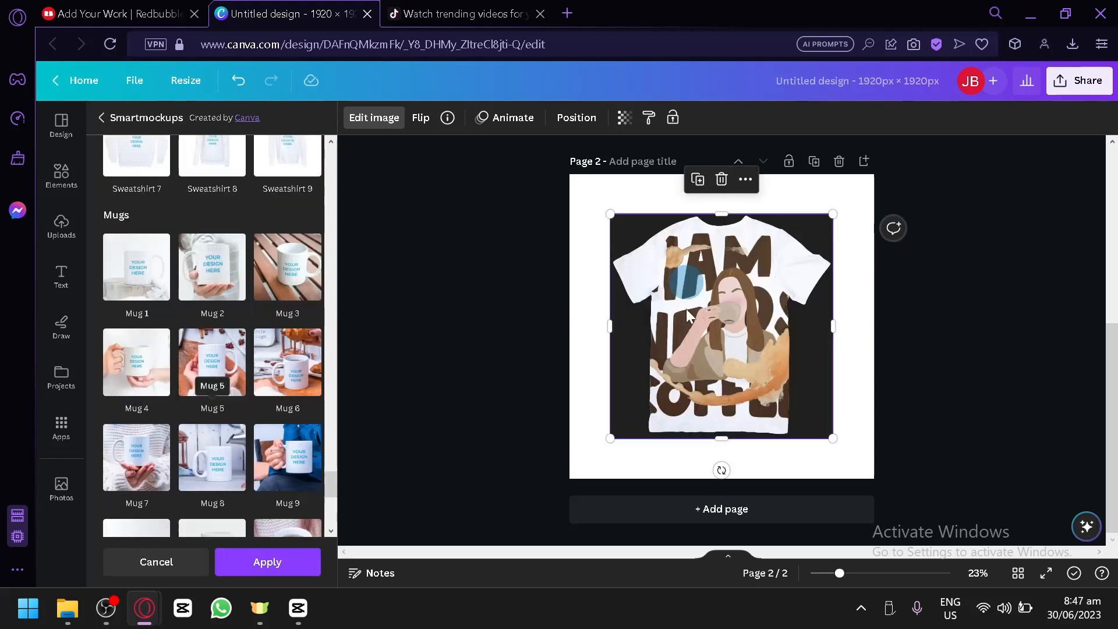
{"action": "left_click", "coordinate": [231, 270]}
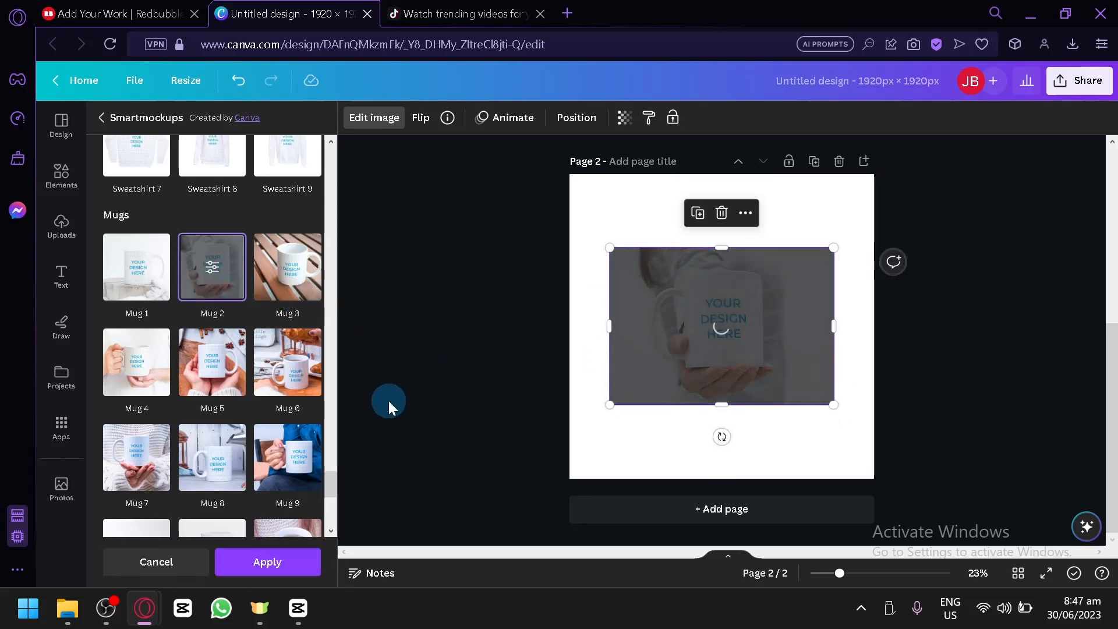
{"action": "left_click", "coordinate": [319, 465]}
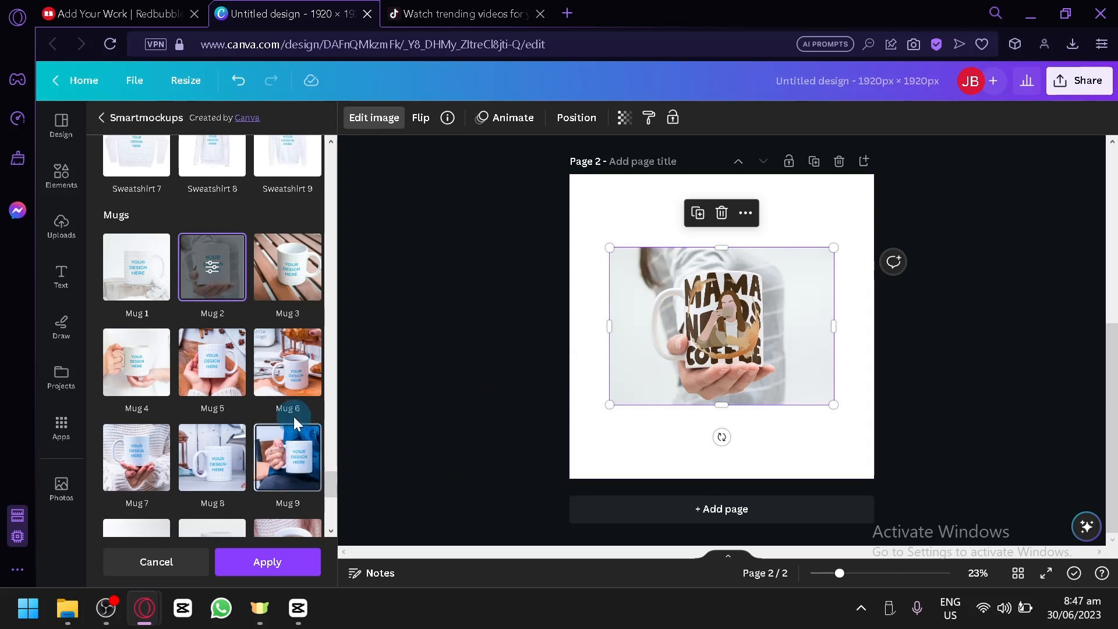
{"action": "left_click", "coordinate": [291, 385]}
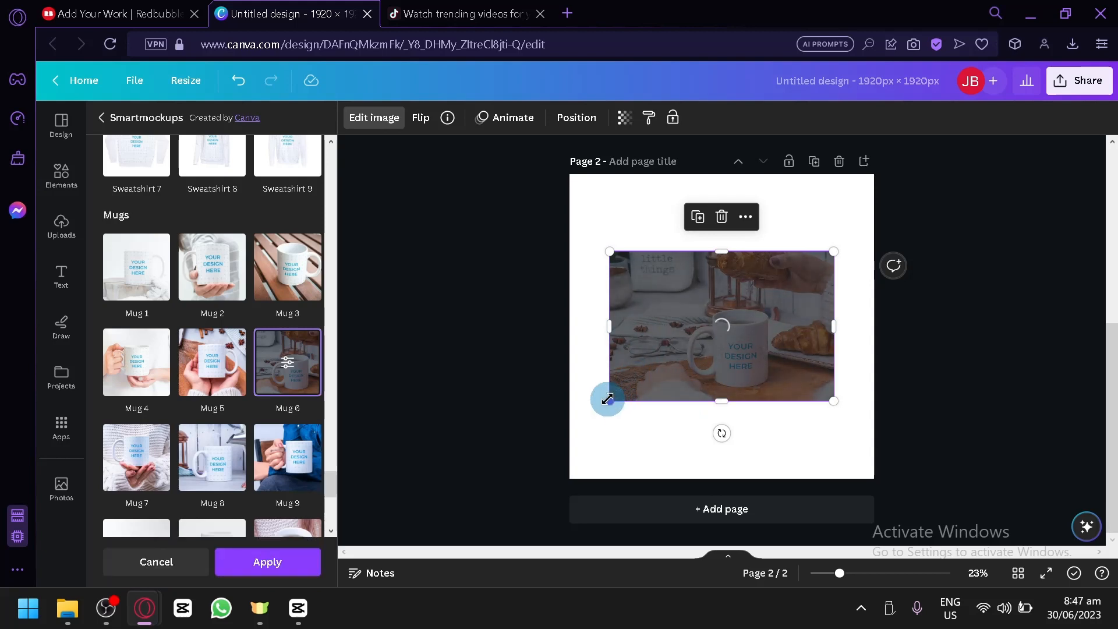
- Enlarge the mug mockup and centre it on page 2 so it extends past both side edges
{"action": "left_click_drag", "start_coordinate": [608, 401], "coordinate": [569, 428]}
{"action": "left_click_drag", "start_coordinate": [690, 376], "coordinate": [687, 355]}
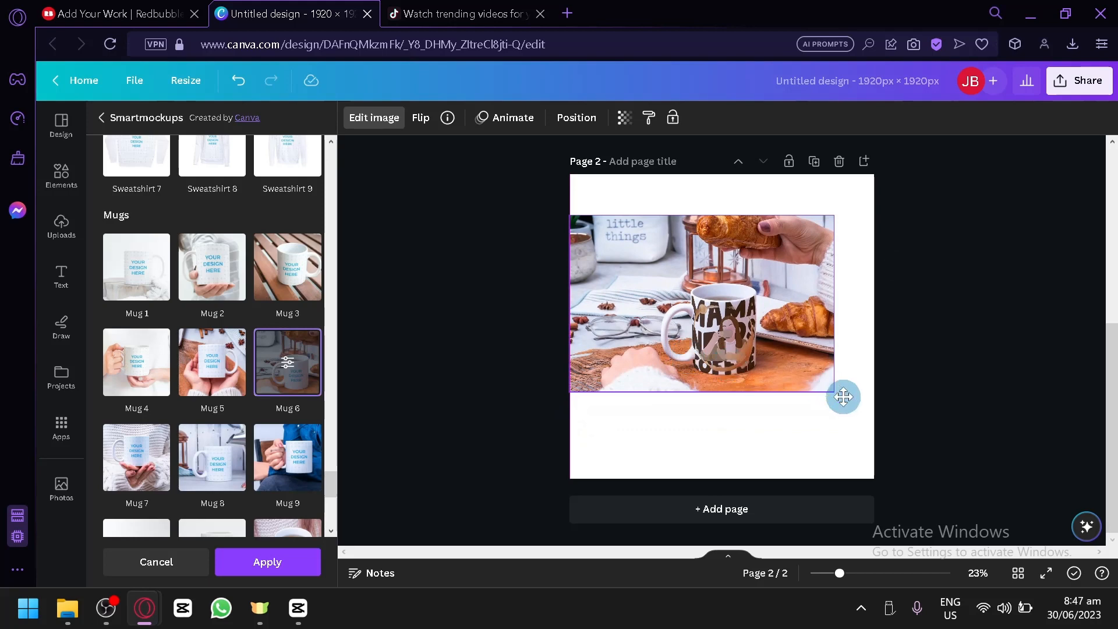
{"action": "left_click_drag", "start_coordinate": [804, 358], "coordinate": [804, 358]}
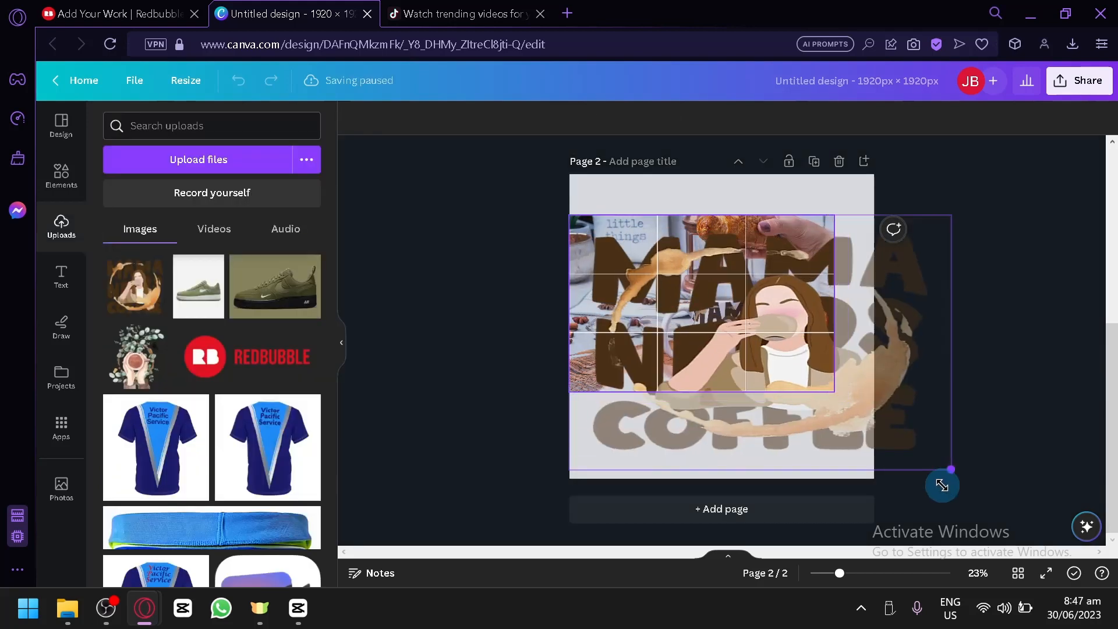
{"action": "left_click_drag", "start_coordinate": [943, 482], "coordinate": [843, 393]}
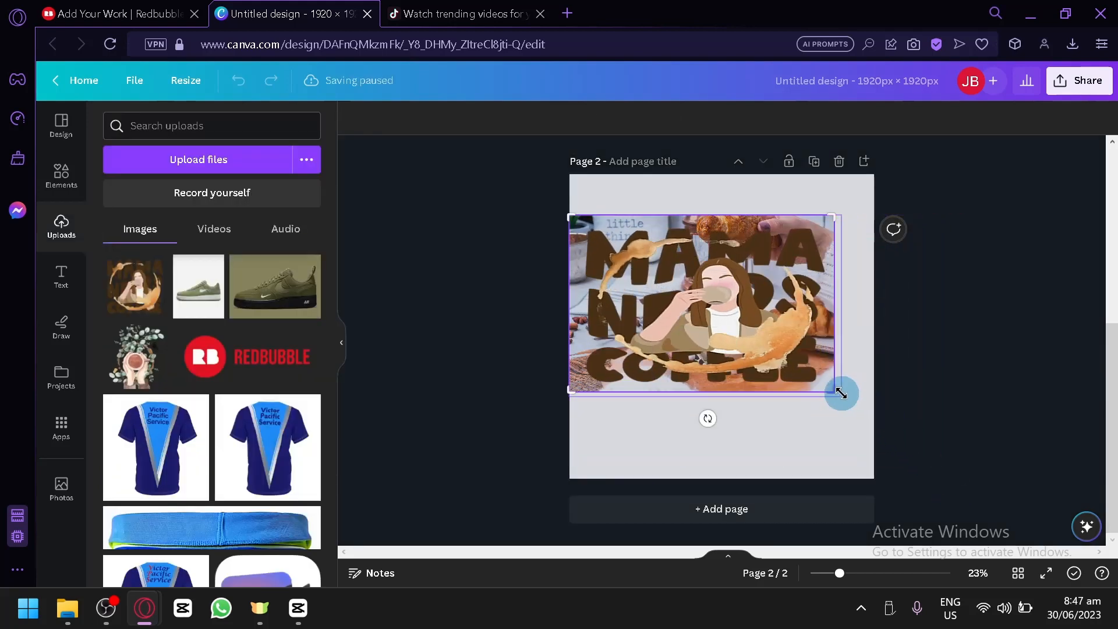
{"action": "left_click_drag", "start_coordinate": [802, 431], "coordinate": [799, 424]}
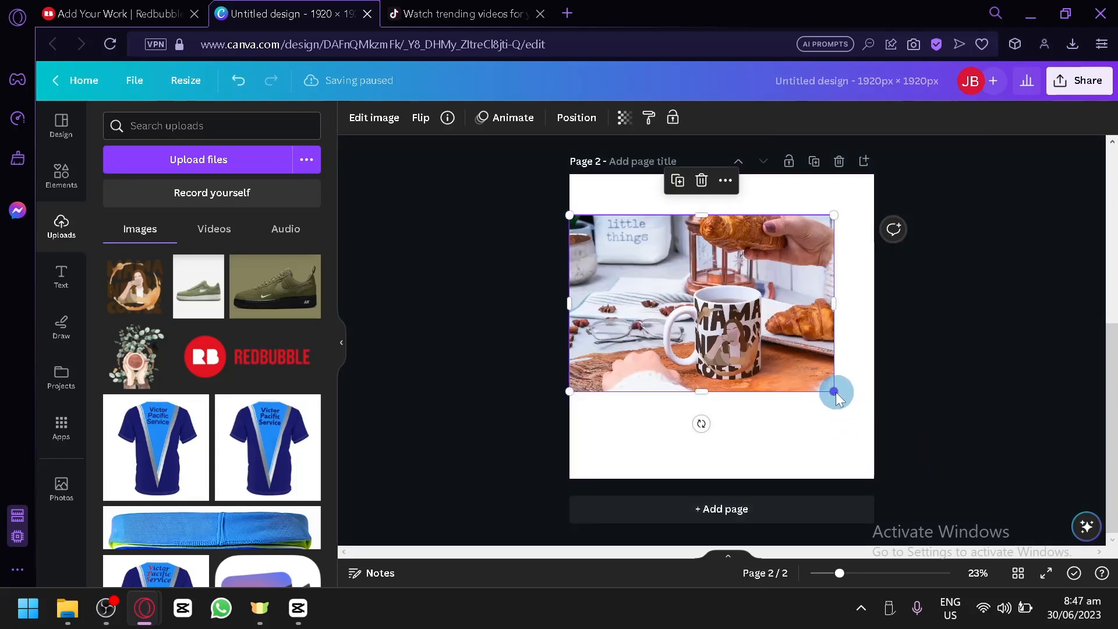
{"action": "mouse_move", "coordinate": [834, 391]}
{"action": "left_mouse_down"}
{"action": "mouse_move", "coordinate": [859, 425]}
{"action": "mouse_move", "coordinate": [798, 385]}
{"action": "mouse_move", "coordinate": [821, 396]}
{"action": "left_mouse_up"}
{"action": "left_click", "coordinate": [799, 471]}
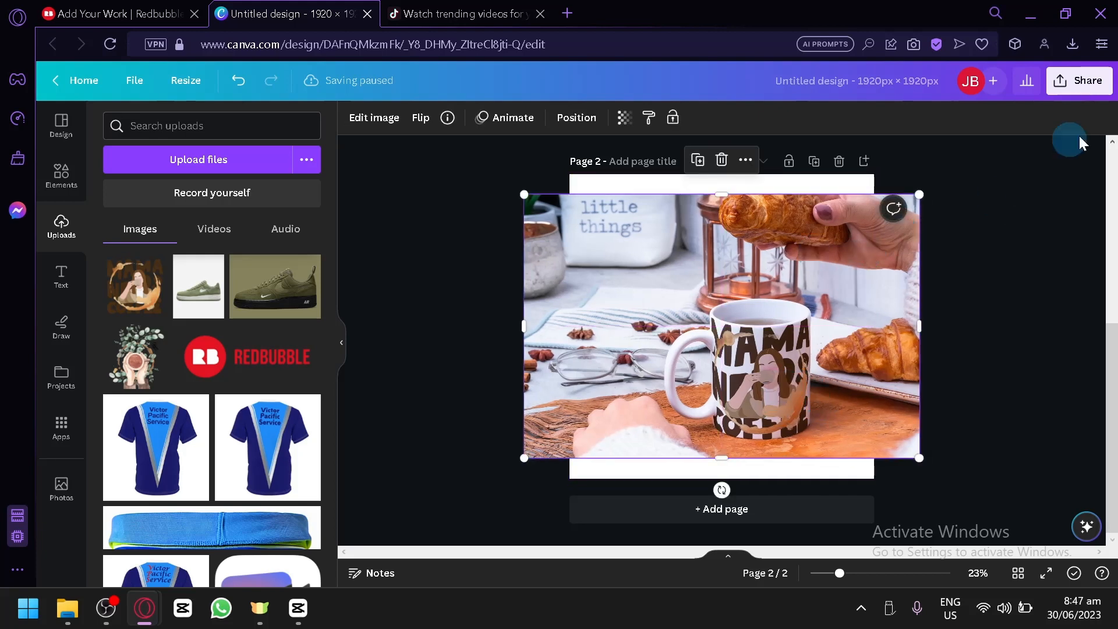
- Download only page 2 with the mug mockup as a PNG
{"action": "left_click", "coordinate": [1089, 81]}
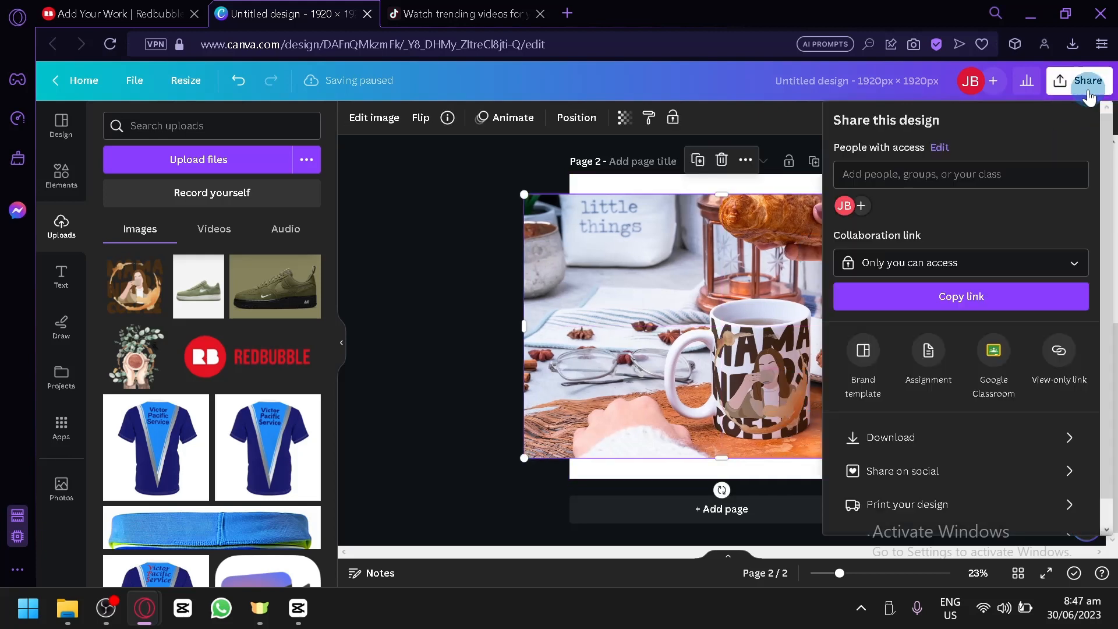
{"action": "left_click", "coordinate": [945, 434]}
{"action": "left_click", "coordinate": [1089, 336]}
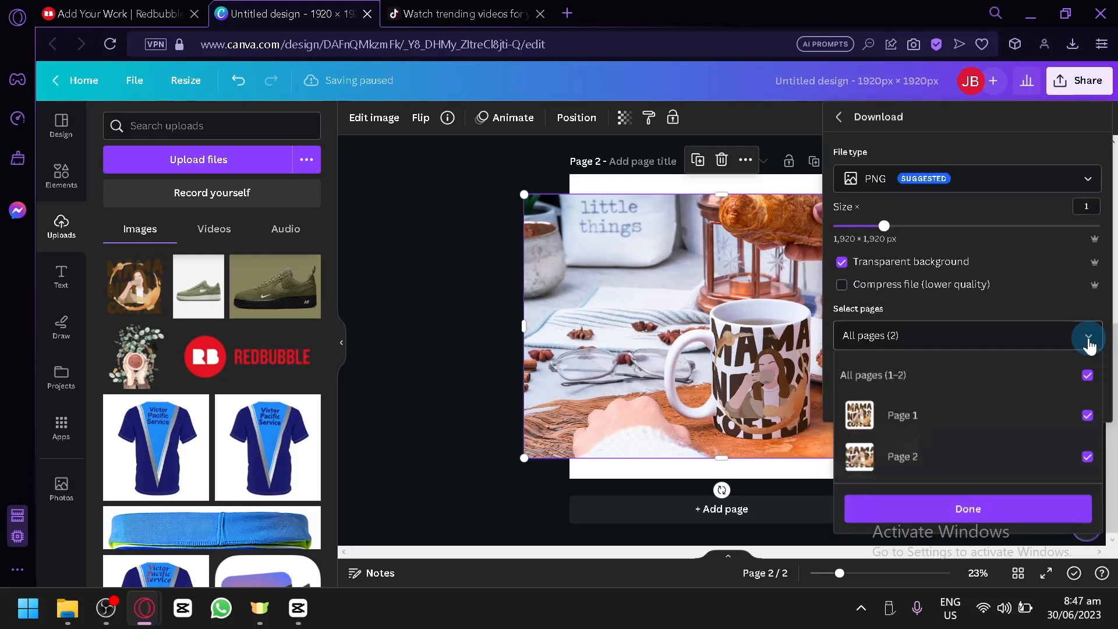
{"action": "left_click", "coordinate": [1089, 338]}
{"action": "left_click", "coordinate": [1088, 336]}
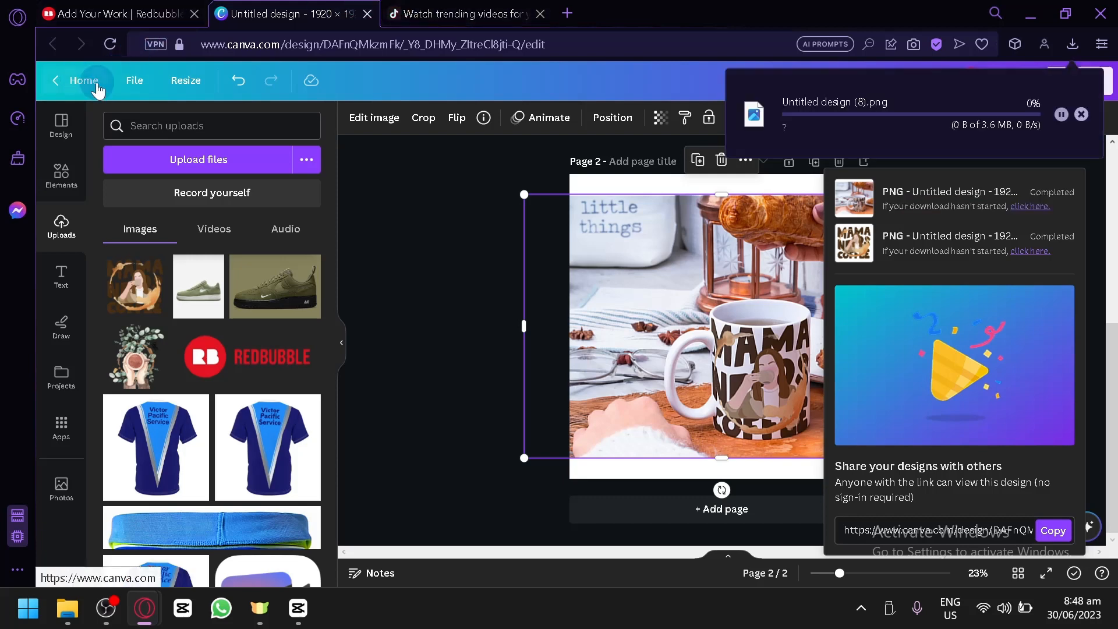
- Create a blank TikTok Video design from Canva's social media formats and switch to the open TikTok page
{"action": "left_click", "coordinate": [96, 84]}
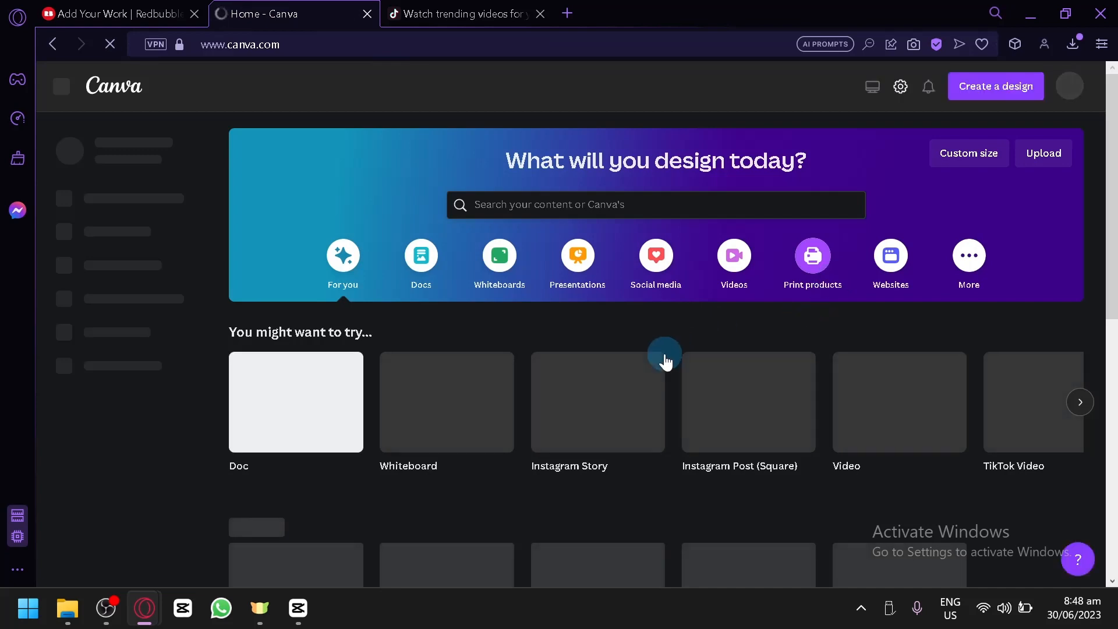
{"action": "left_click", "coordinate": [658, 270]}
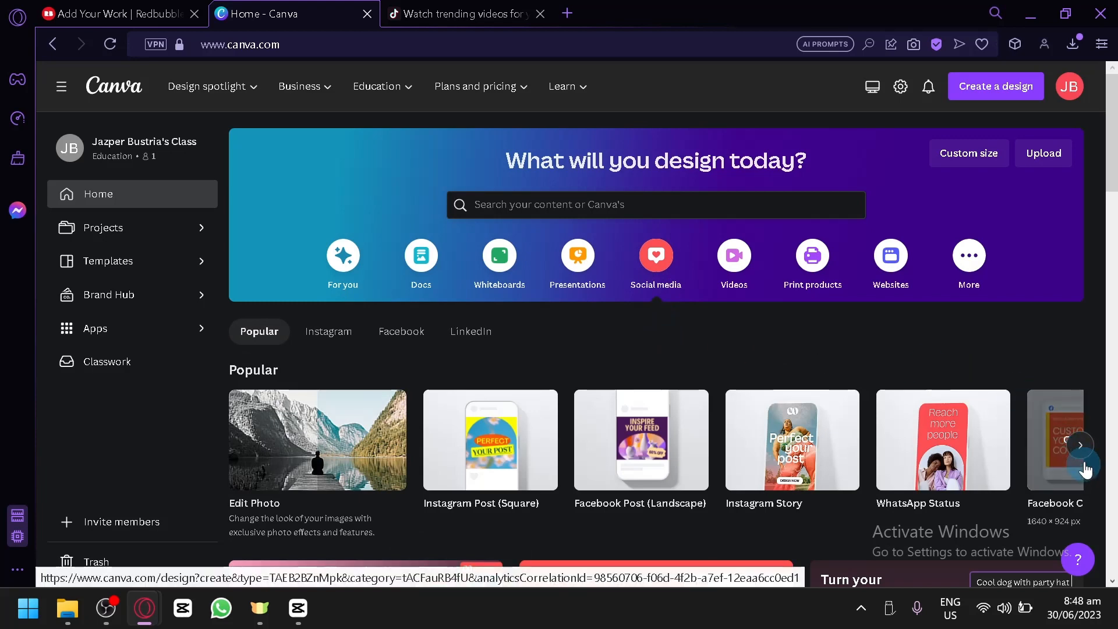
{"action": "left_click", "coordinate": [1081, 445]}
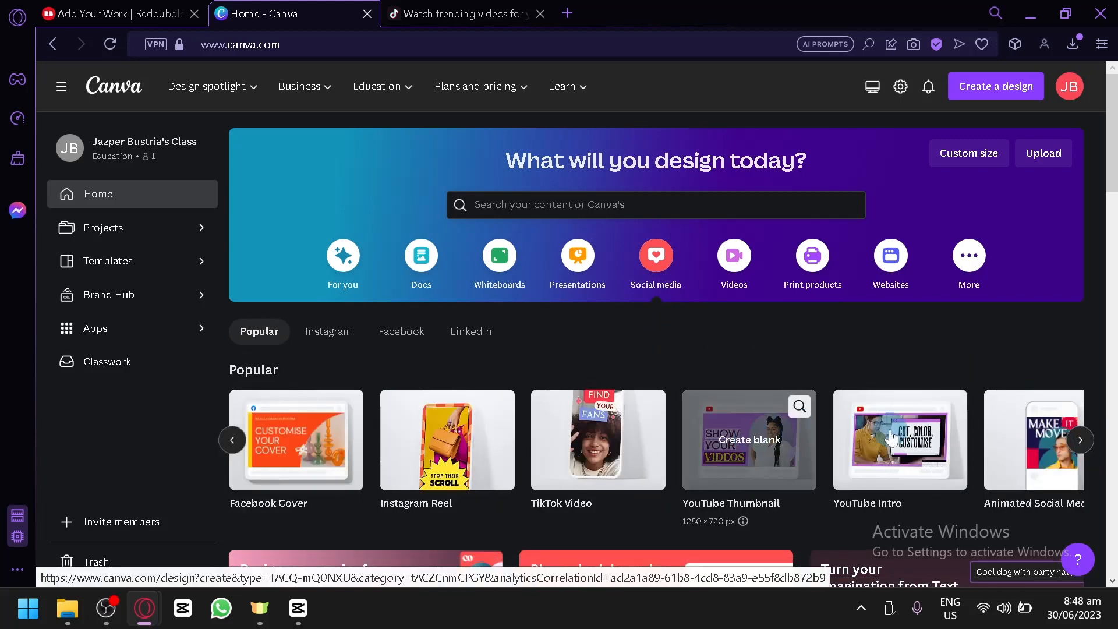
{"action": "left_click", "coordinate": [621, 441]}
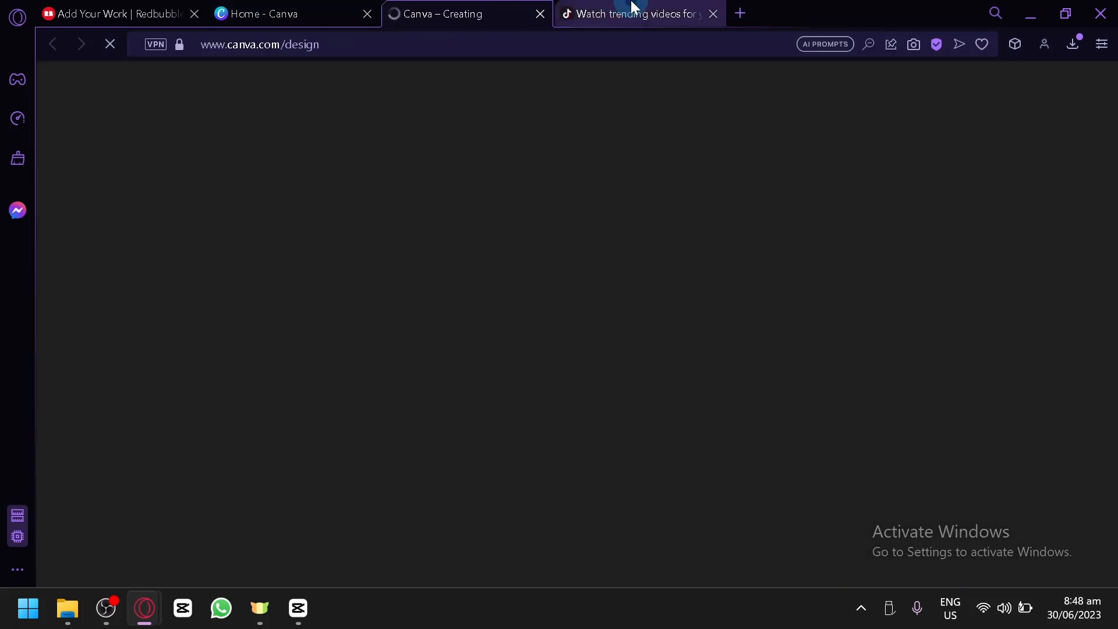
{"action": "left_click", "coordinate": [636, 7]}
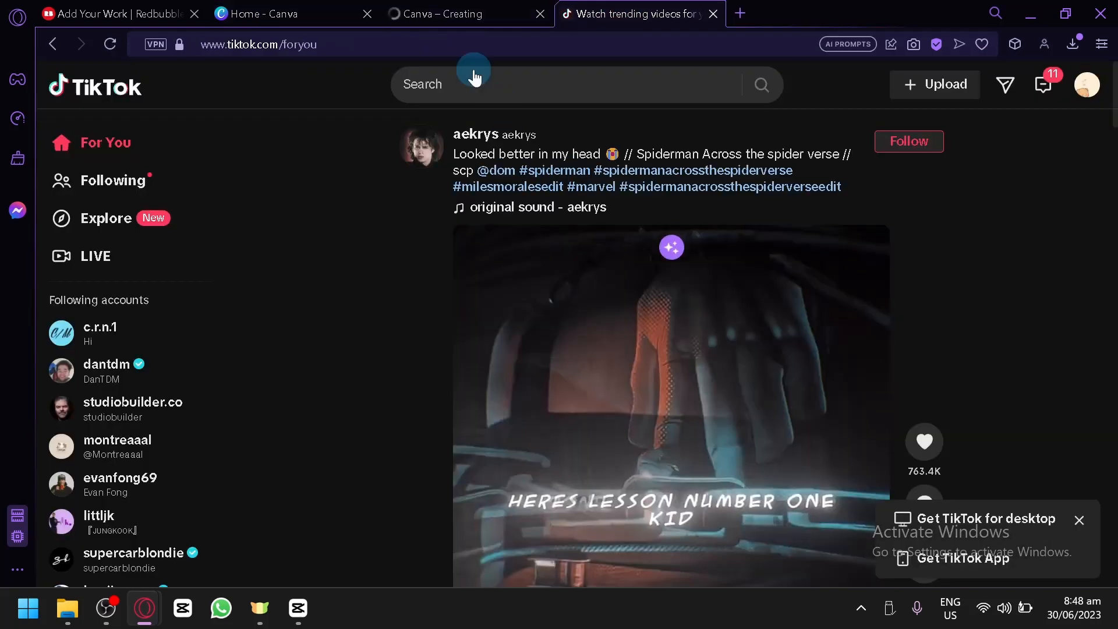
- Switch to the new blank video design in Canva, close the Canva home page and upload the downloaded "Untitled design (8).png"
{"action": "left_click", "coordinate": [436, 7]}
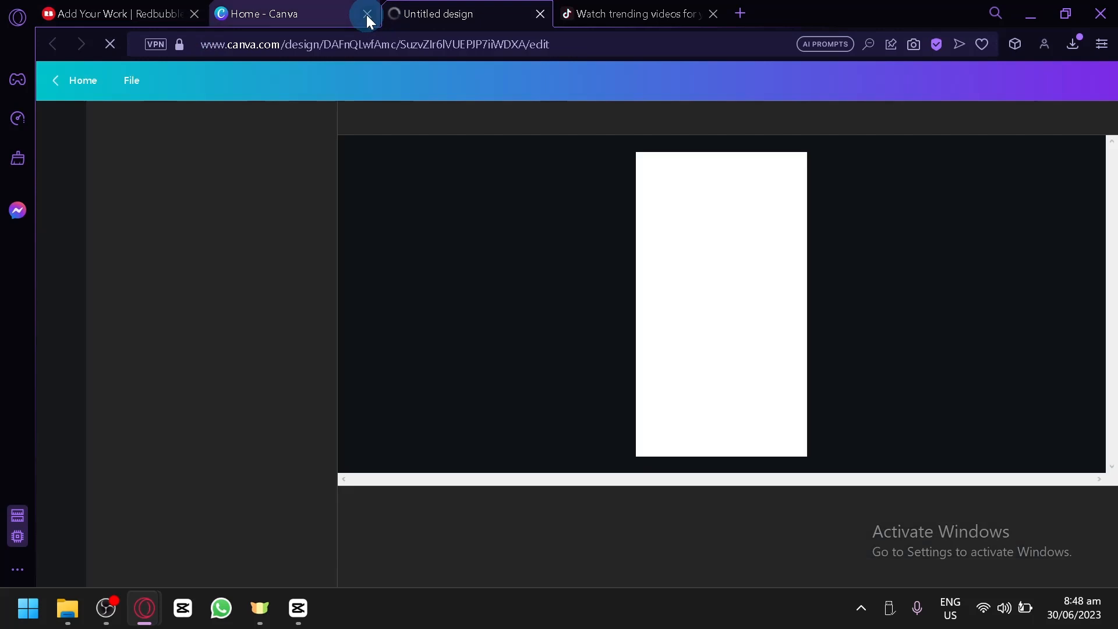
{"action": "left_click", "coordinate": [368, 14]}
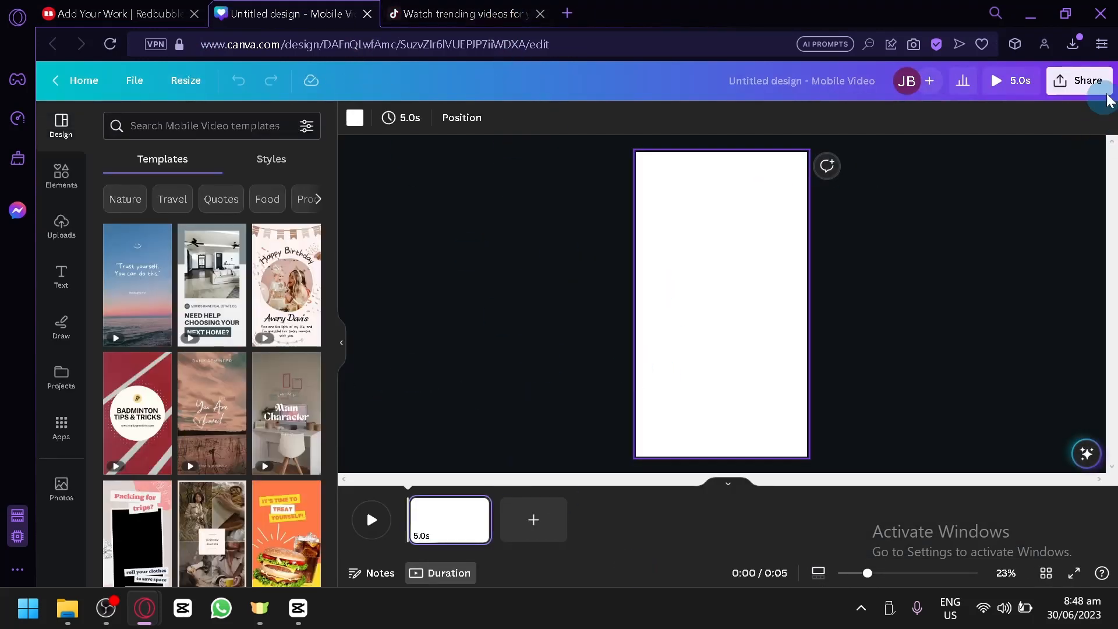
{"action": "left_click", "coordinate": [1073, 44]}
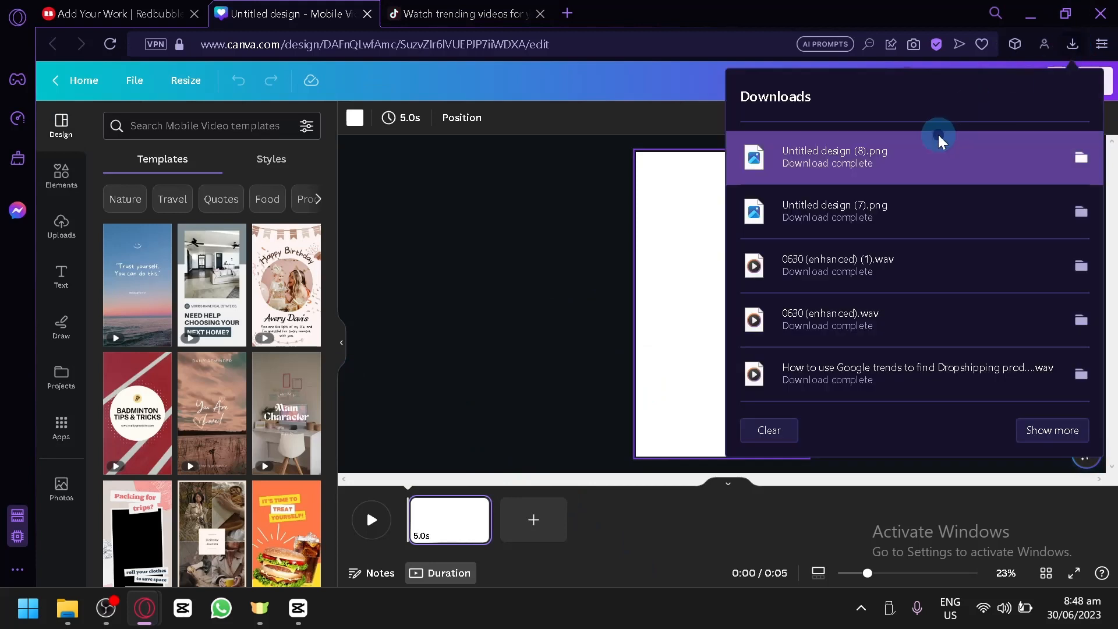
{"action": "left_click_drag", "start_coordinate": [936, 138], "coordinate": [563, 221]}
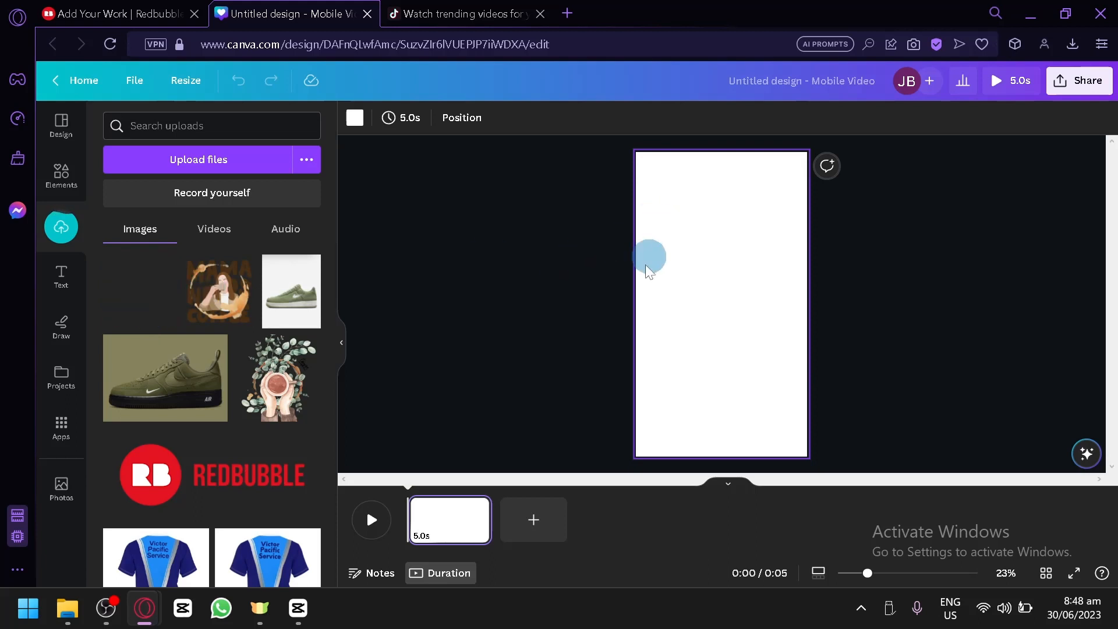
- Place the uploaded mug mockup on the page and enlarge it to nearly fill the width of the upper half
{"action": "left_click_drag", "start_coordinate": [627, 313], "coordinate": [627, 313]}
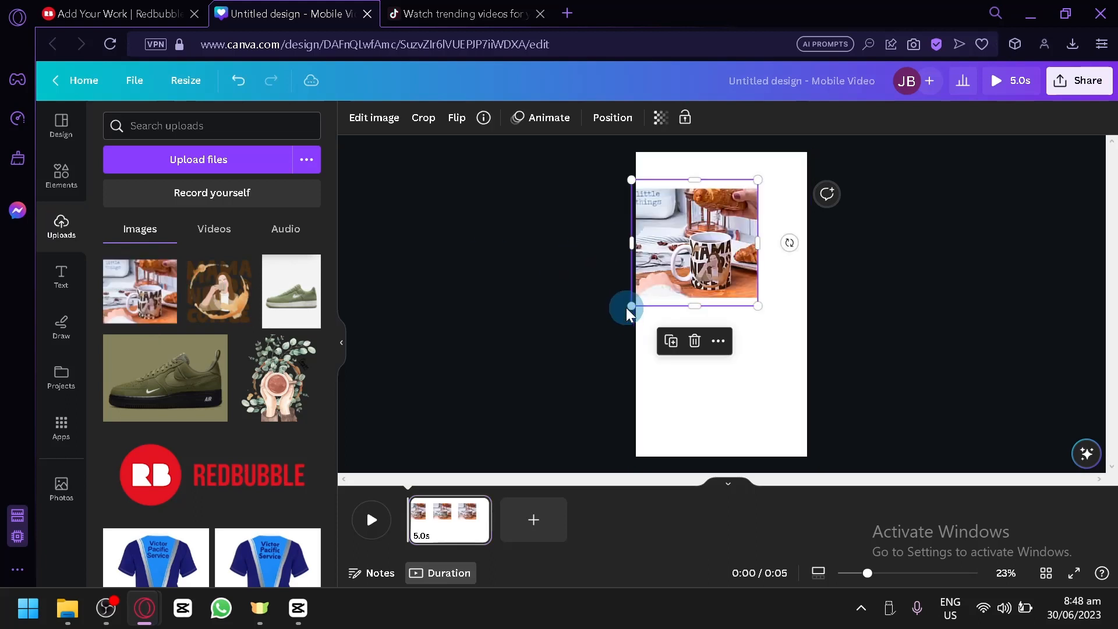
{"action": "mouse_move", "coordinate": [689, 271]}
{"action": "left_mouse_down"}
{"action": "mouse_move", "coordinate": [714, 269]}
{"action": "mouse_move", "coordinate": [703, 269]}
{"action": "left_mouse_up"}
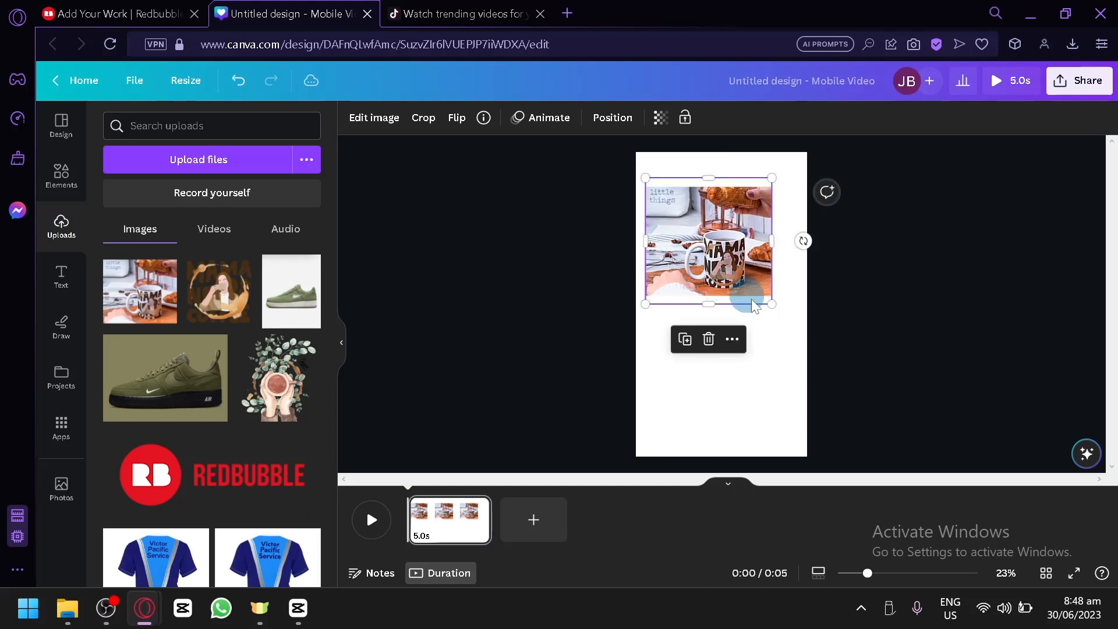
{"action": "left_click_drag", "start_coordinate": [771, 307], "coordinate": [759, 272]}
- Add the "Mama Needs Coffee" design below the mug photo and shrink it into the lower-left corner of the page
{"action": "left_click_drag", "start_coordinate": [231, 290], "coordinate": [701, 359]}
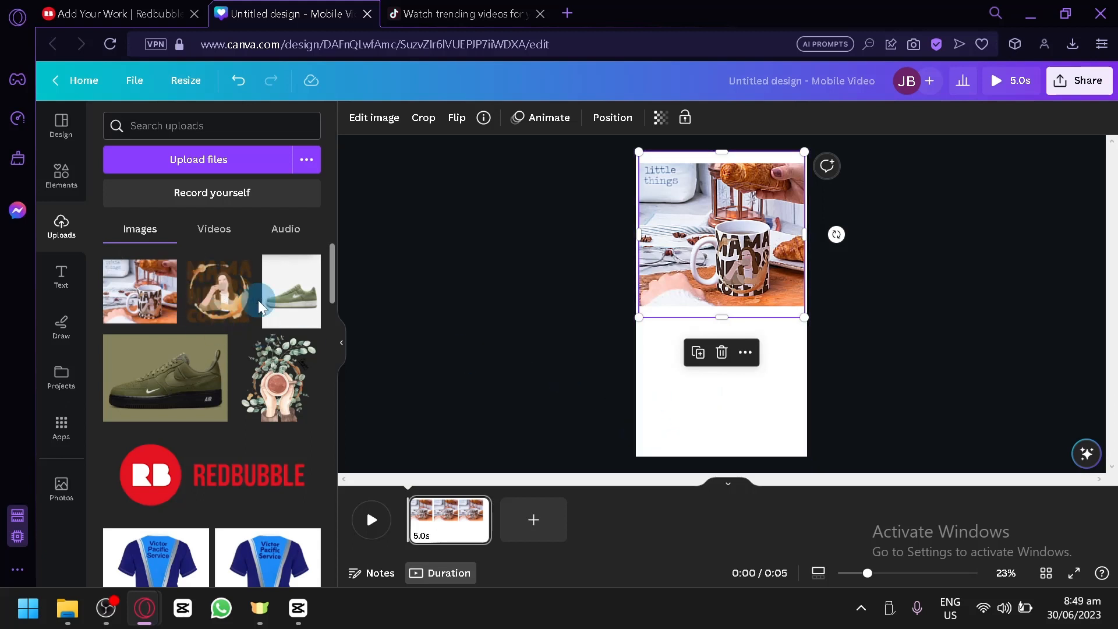
{"action": "left_click", "coordinate": [239, 299]}
{"action": "left_click_drag", "start_coordinate": [770, 320], "coordinate": [755, 389]}
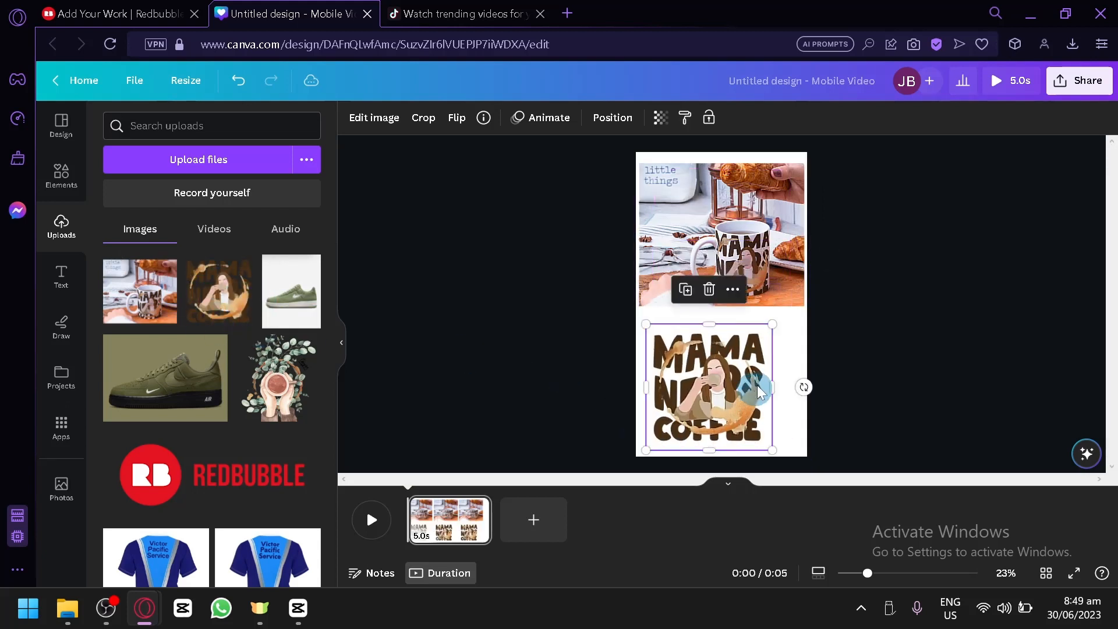
{"action": "left_click_drag", "start_coordinate": [774, 327], "coordinate": [722, 376]}
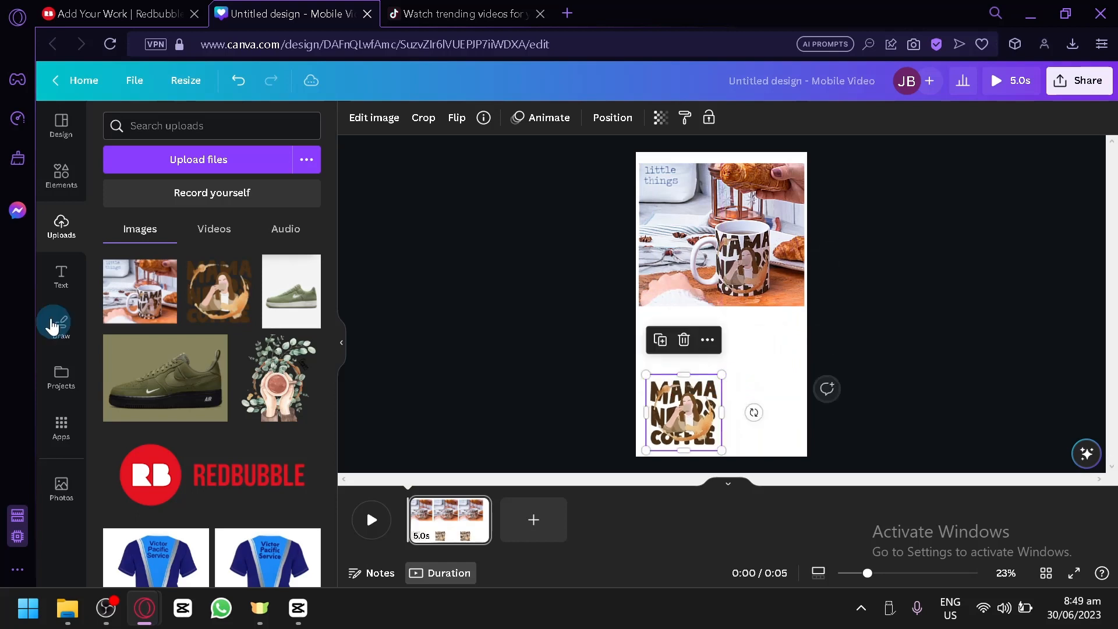
- Add the recently used "FILM FEST" text combination to the white area below the mug photo
{"action": "left_click", "coordinate": [52, 287]}
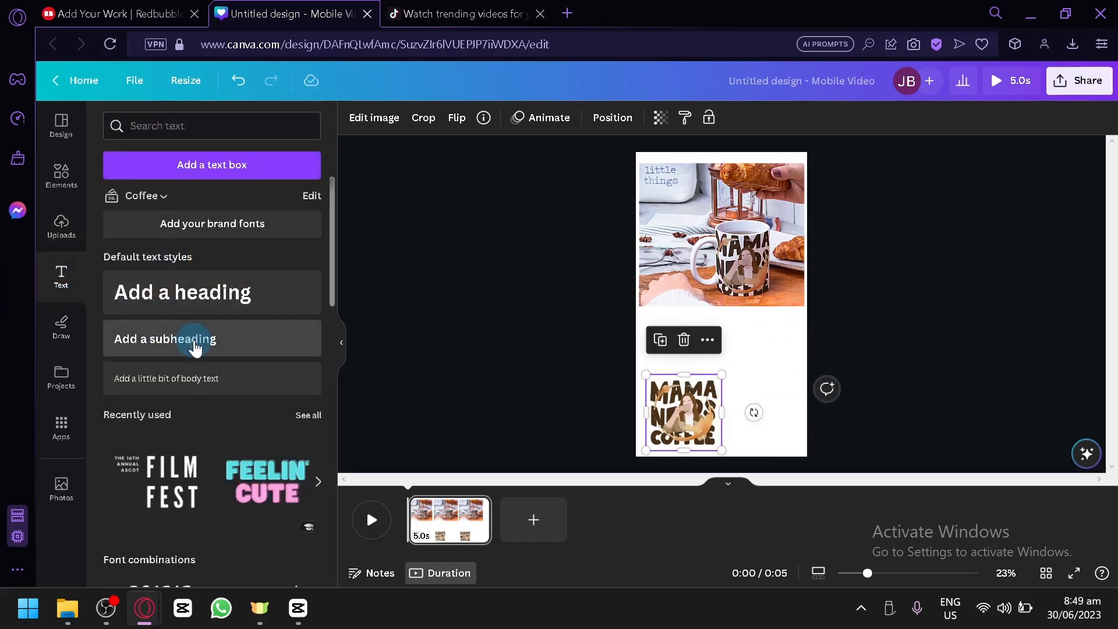
{"action": "scroll", "coordinate": [194, 356], "scroll_direction": "down", "scroll_amount": 2}
{"action": "left_click", "coordinate": [153, 400]}
{"action": "left_click_drag", "start_coordinate": [147, 388], "coordinate": [509, 364]}
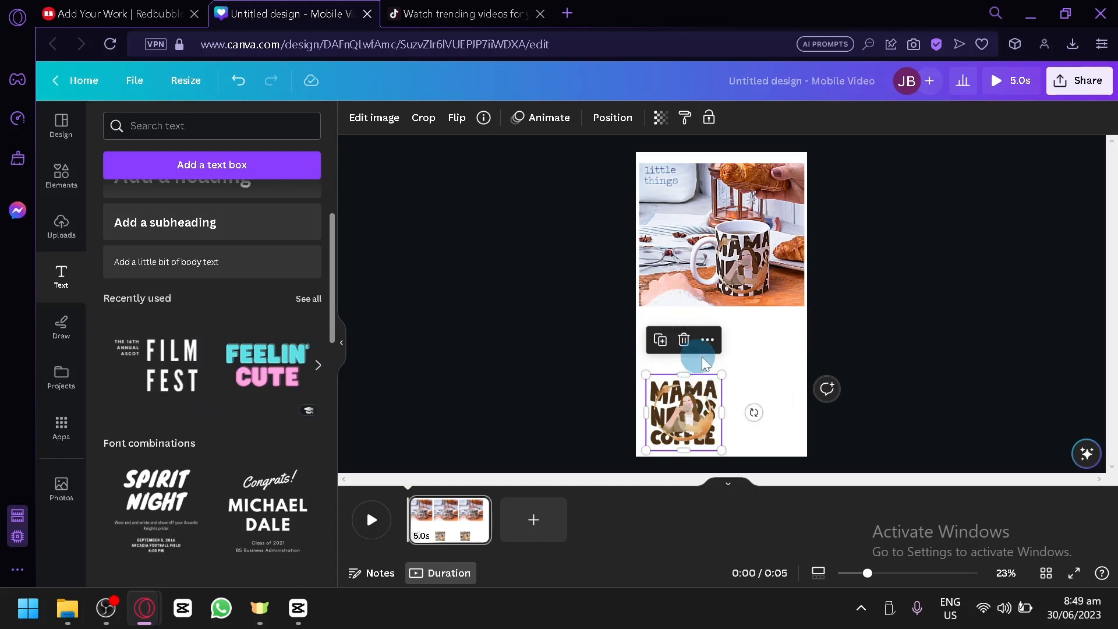
{"action": "left_click_drag", "start_coordinate": [705, 362], "coordinate": [764, 362]}
{"action": "left_click", "coordinate": [744, 420]}
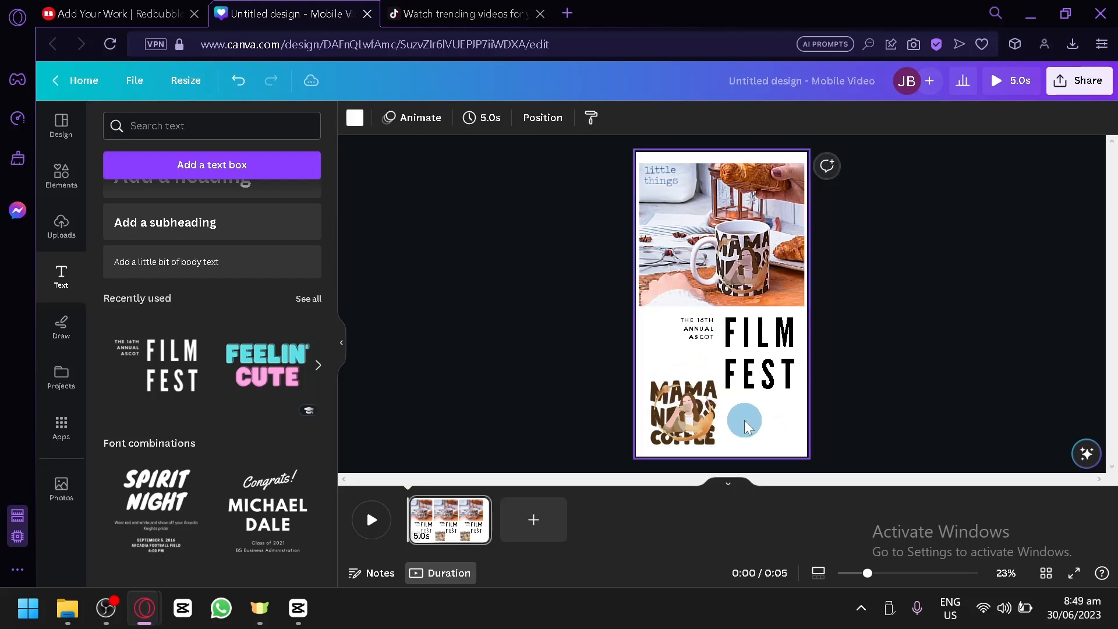
- Shrink the coffee design beside the "FILM FEST" text and move the text group towards the middle of the white area
{"action": "left_click_drag", "start_coordinate": [689, 412], "coordinate": [689, 388]}
{"action": "left_click_drag", "start_coordinate": [646, 421], "coordinate": [677, 393]}
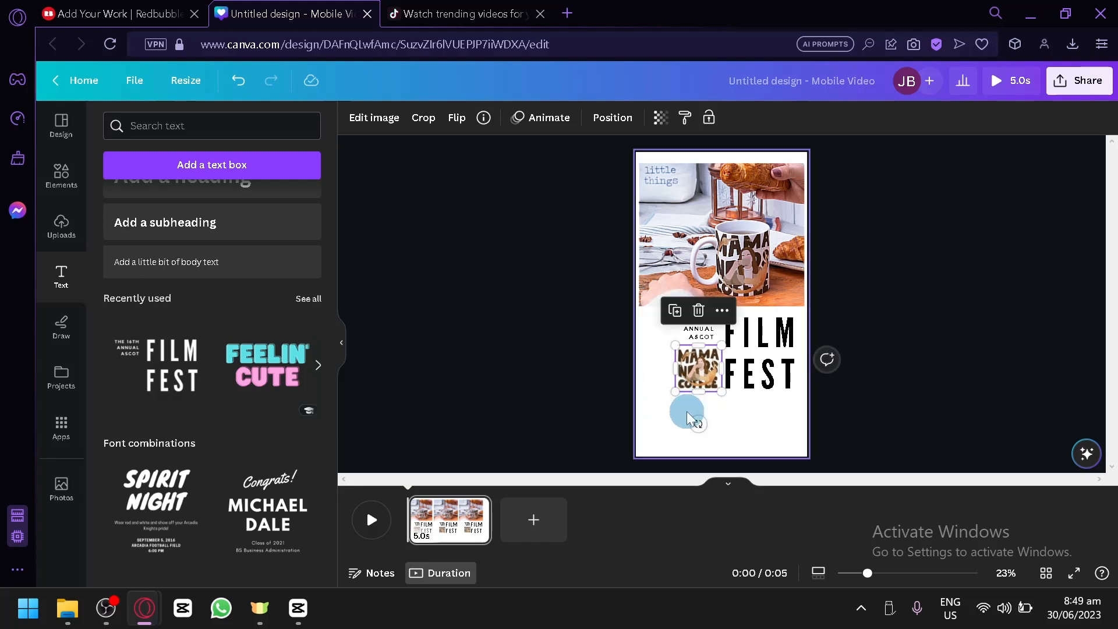
{"action": "left_click", "coordinate": [686, 412]}
{"action": "left_click", "coordinate": [687, 348]}
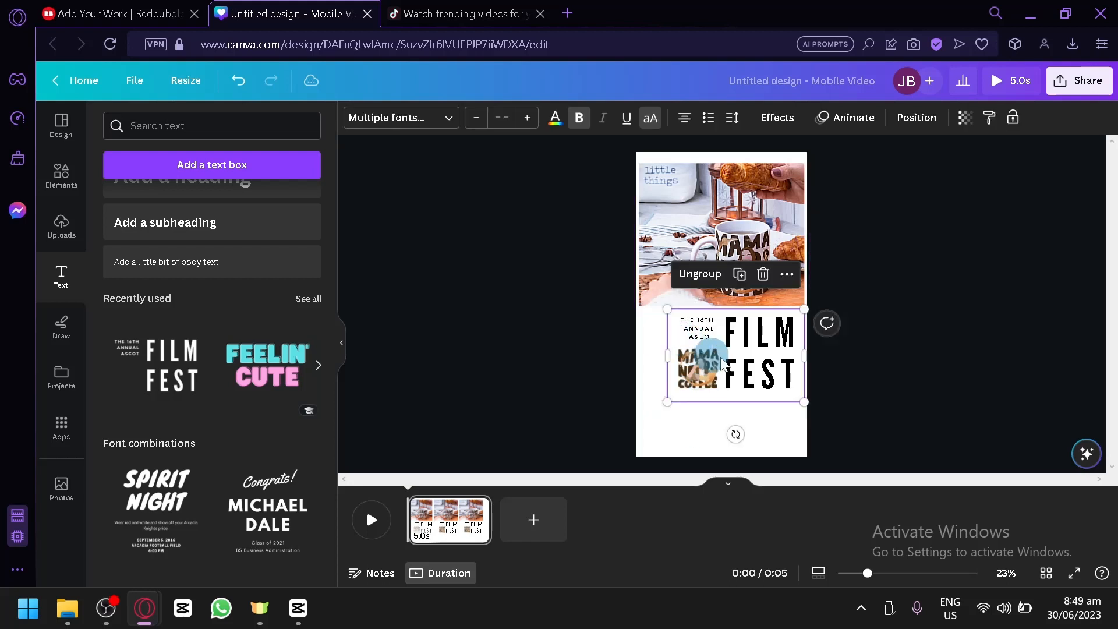
{"action": "left_click_drag", "start_coordinate": [733, 358], "coordinate": [719, 371]}
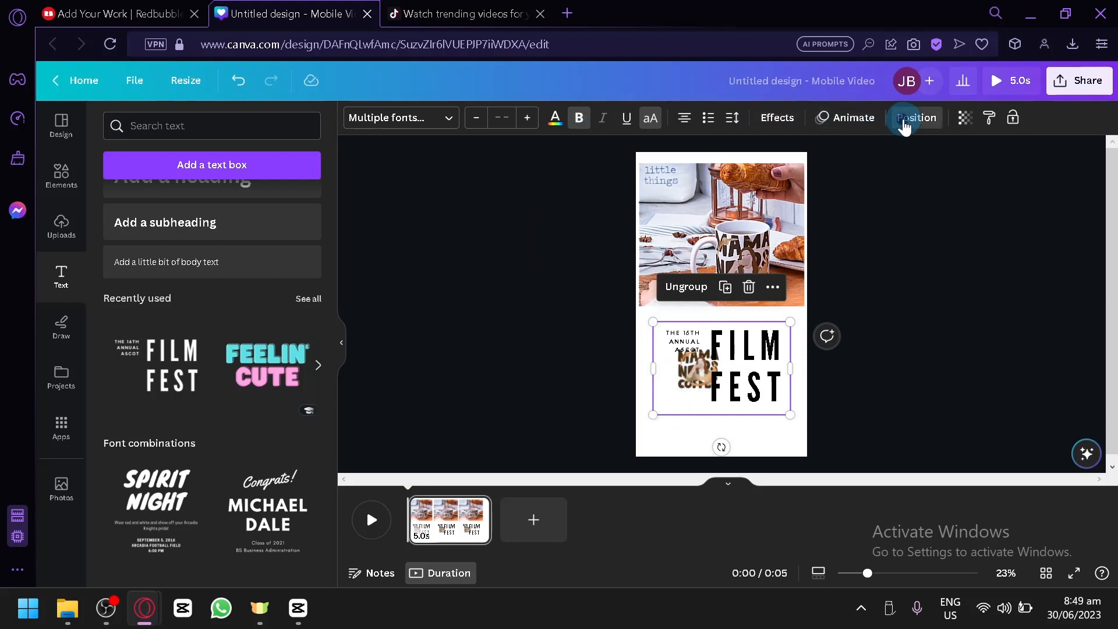
- Select the coffee design through the layer list and fit it under the small caption, left of "FILM FEST"
{"action": "left_click", "coordinate": [913, 118]}
{"action": "left_click", "coordinate": [291, 121]}
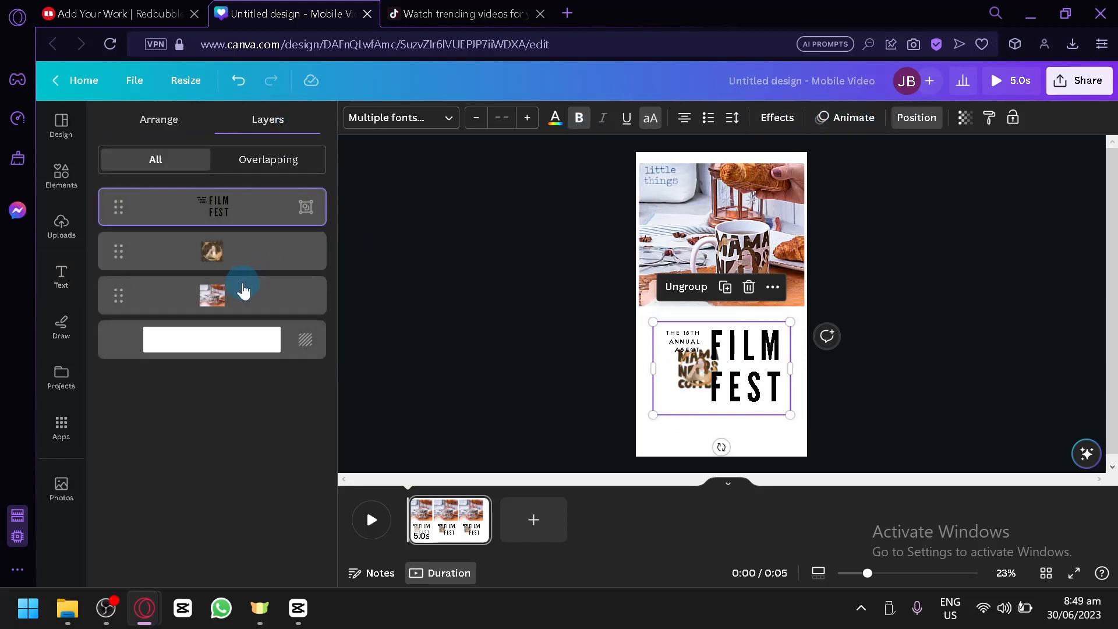
{"action": "left_click", "coordinate": [278, 249]}
{"action": "left_click_drag", "start_coordinate": [697, 366], "coordinate": [682, 377]}
{"action": "left_click", "coordinate": [759, 432]}
- Try photo animations on the mug mockup and apply Breathe
{"action": "left_click", "coordinate": [641, 155]}
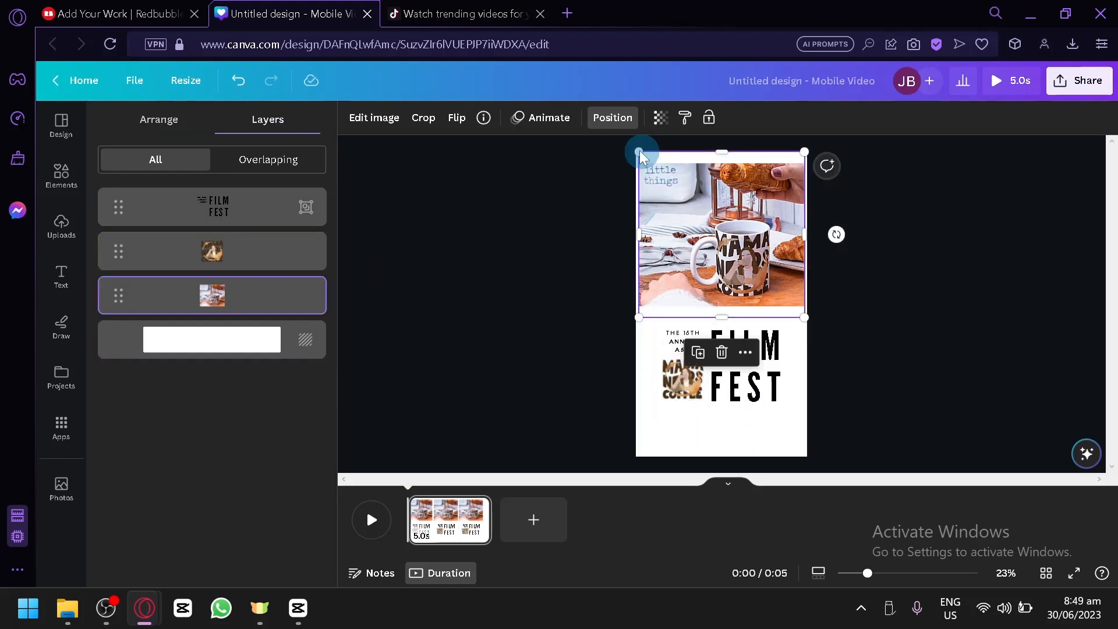
{"action": "left_click", "coordinate": [516, 119]}
{"action": "left_click", "coordinate": [267, 285]}
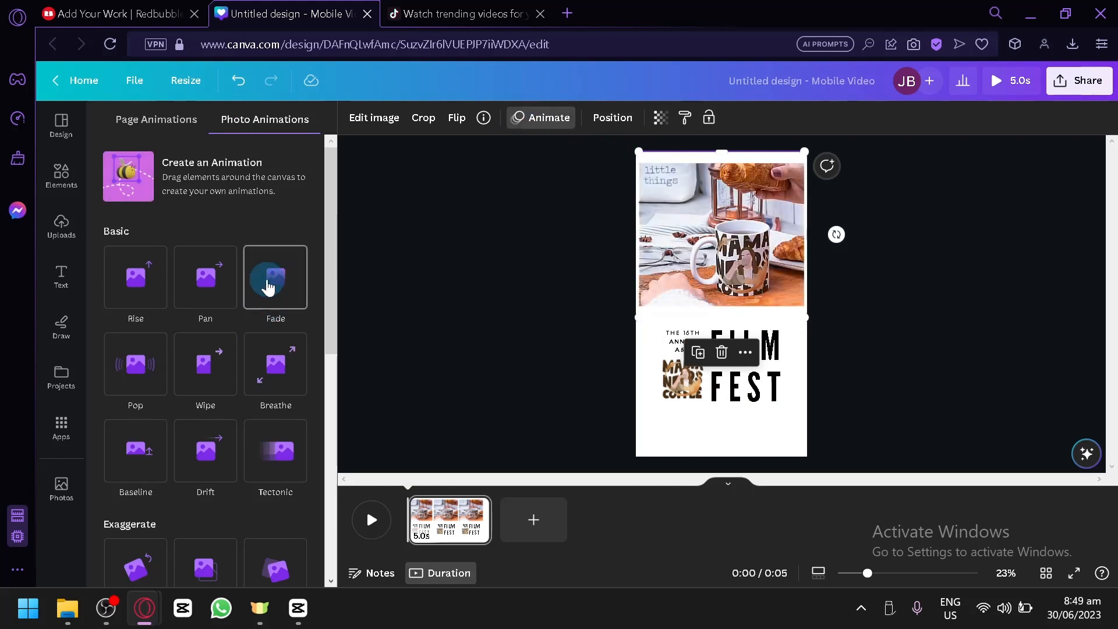
{"action": "left_click", "coordinate": [277, 446]}
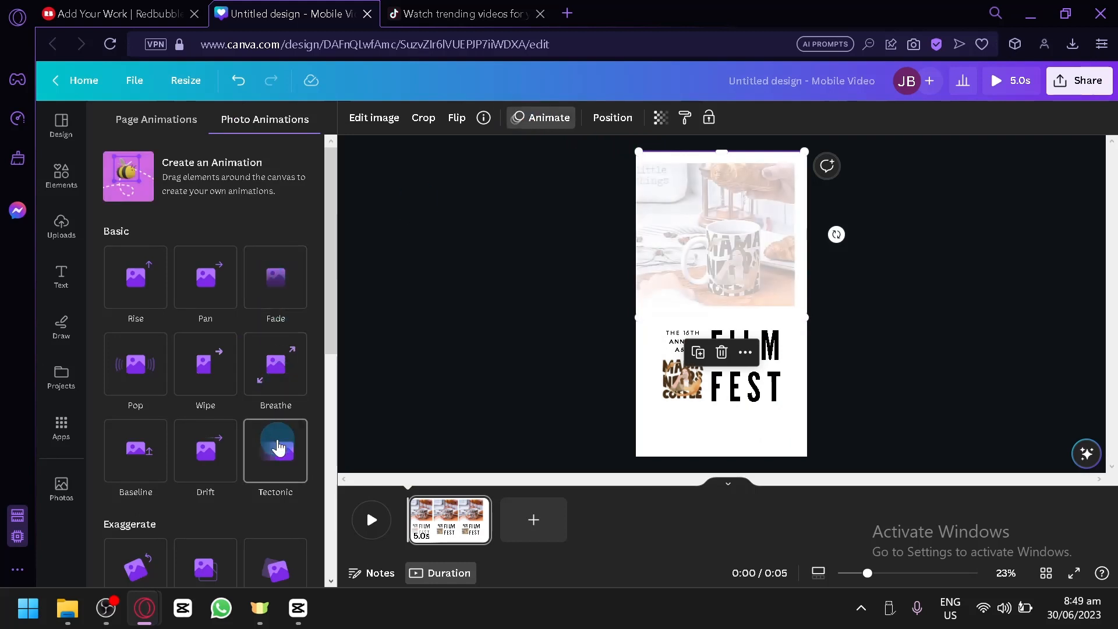
{"action": "left_click", "coordinate": [274, 367]}
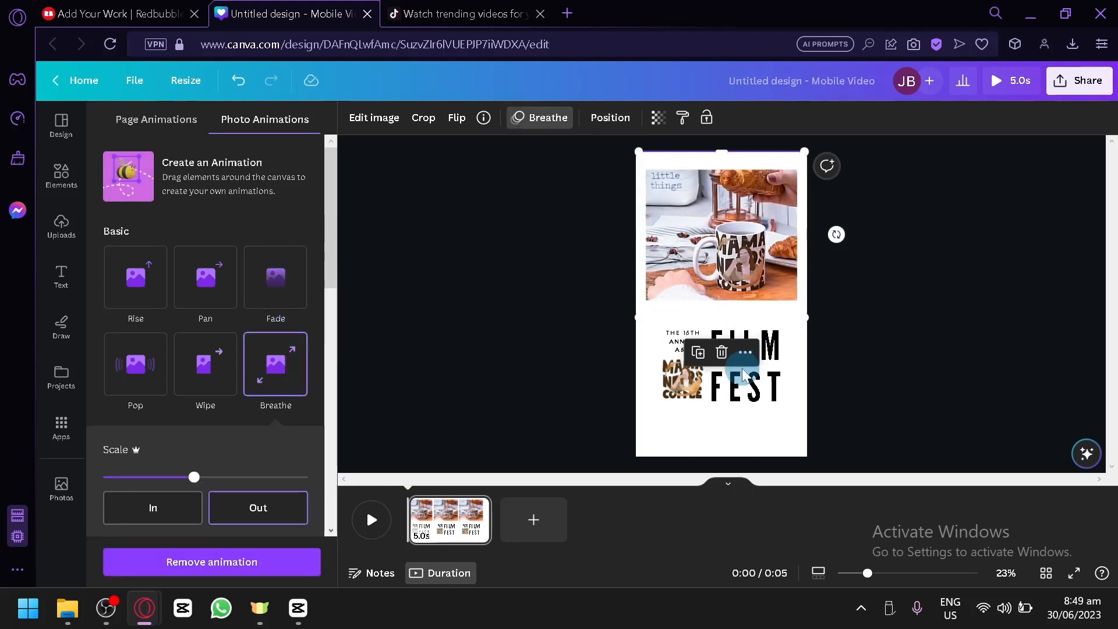
- Try the Fade animation on the "FILM FEST" text group and replace it with Wipe on enter
{"action": "left_click", "coordinate": [744, 411]}
{"action": "left_click", "coordinate": [258, 292]}
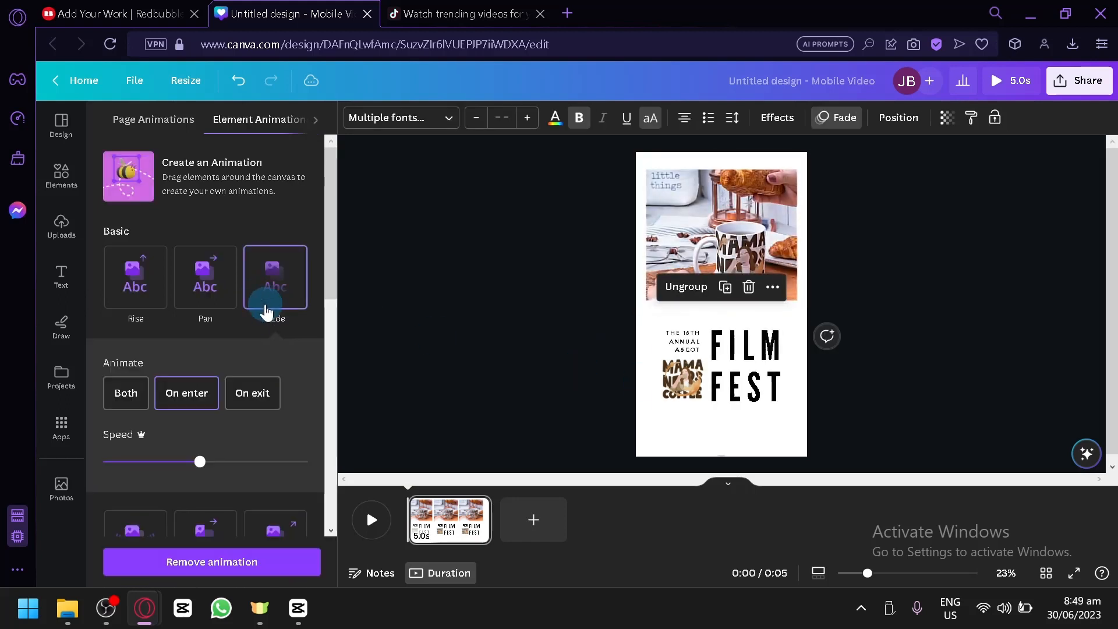
{"action": "left_click", "coordinate": [219, 382]}
{"action": "scroll", "coordinate": [229, 350], "scroll_direction": "down", "scroll_amount": 2}
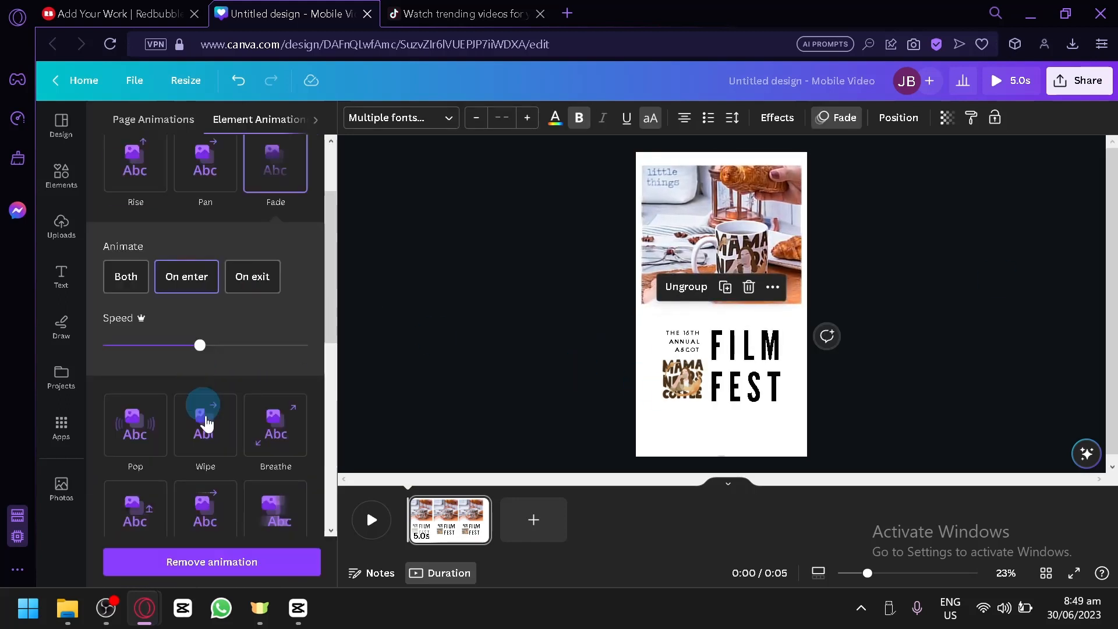
{"action": "left_click", "coordinate": [219, 446]}
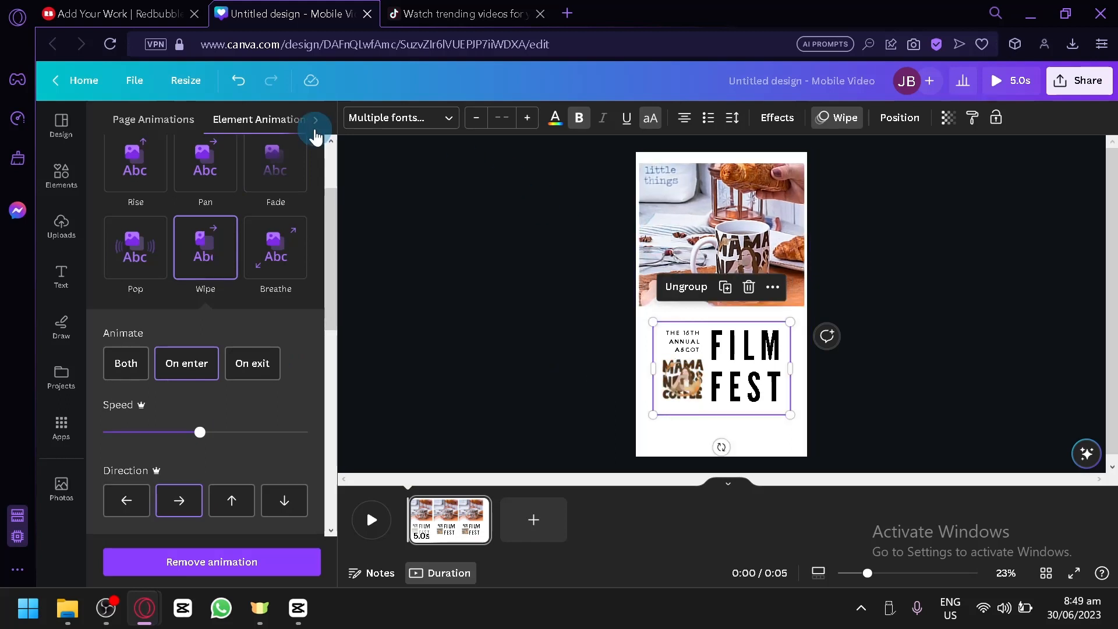
{"action": "left_click", "coordinate": [652, 428]}
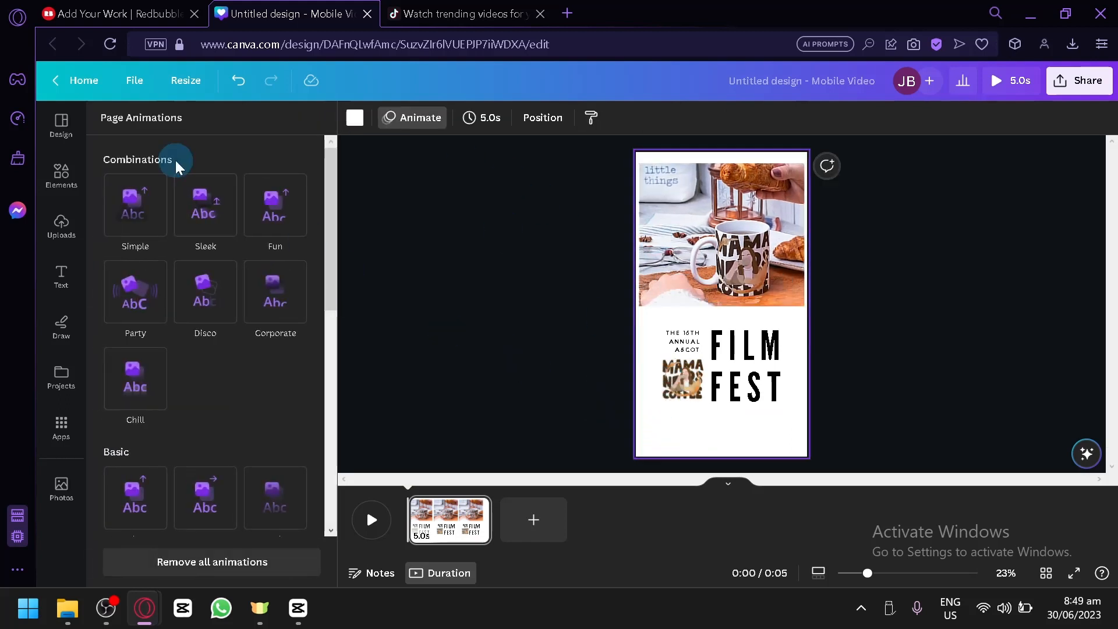
{"action": "left_click", "coordinate": [515, 188]}
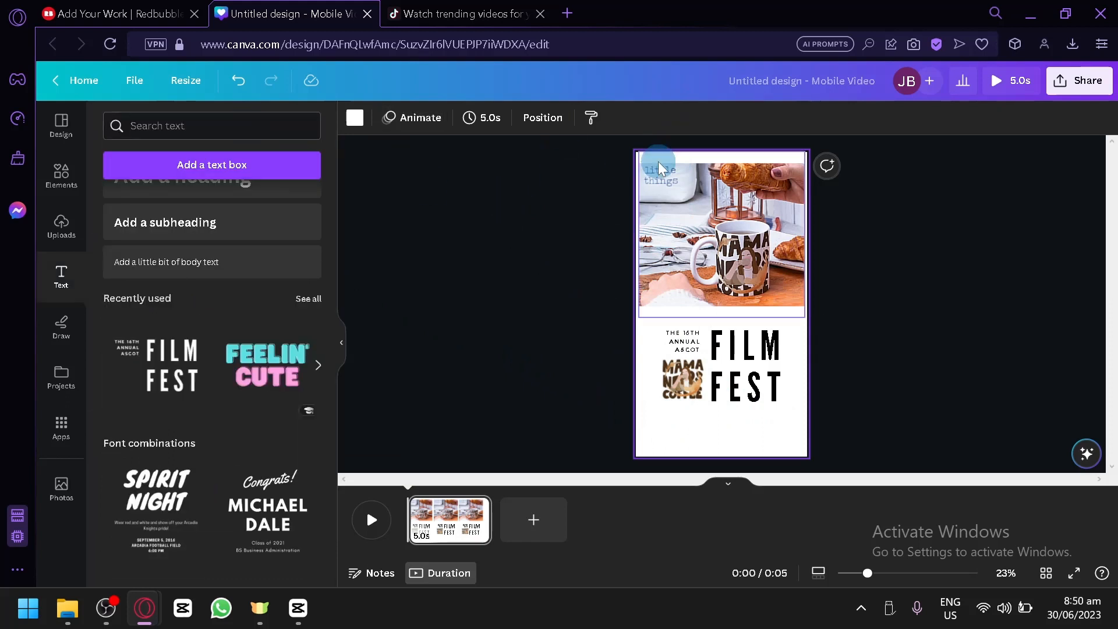
- Select the small coffee design through the layer list, try the Fade and Tectonic animations and apply Wipe on enter
{"action": "left_click", "coordinate": [698, 412]}
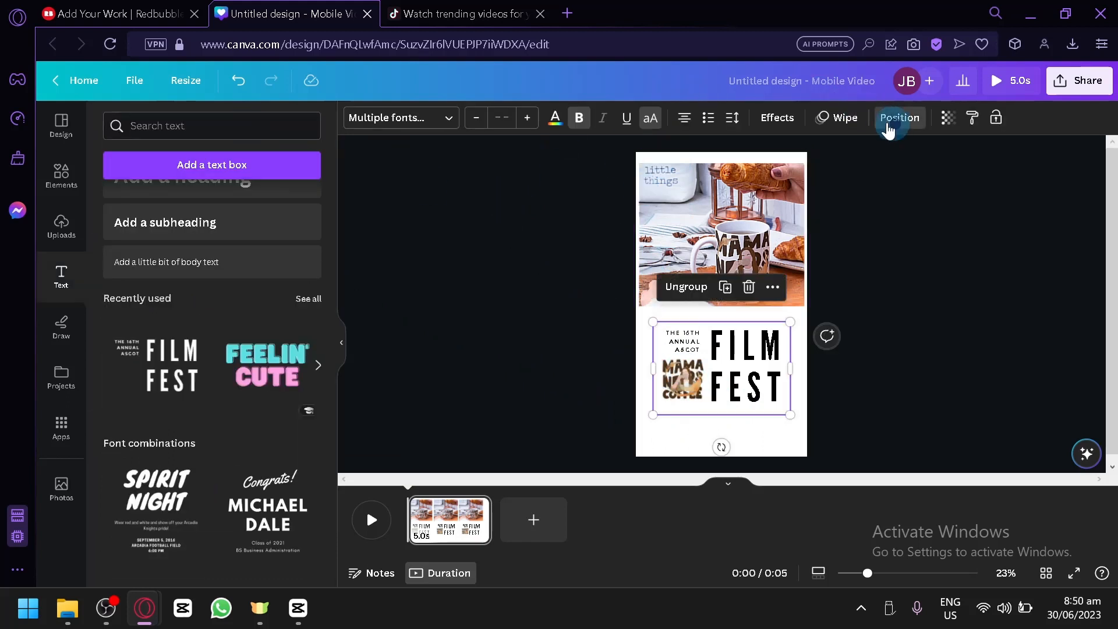
{"action": "left_click", "coordinate": [888, 120]}
{"action": "left_click", "coordinate": [238, 244]}
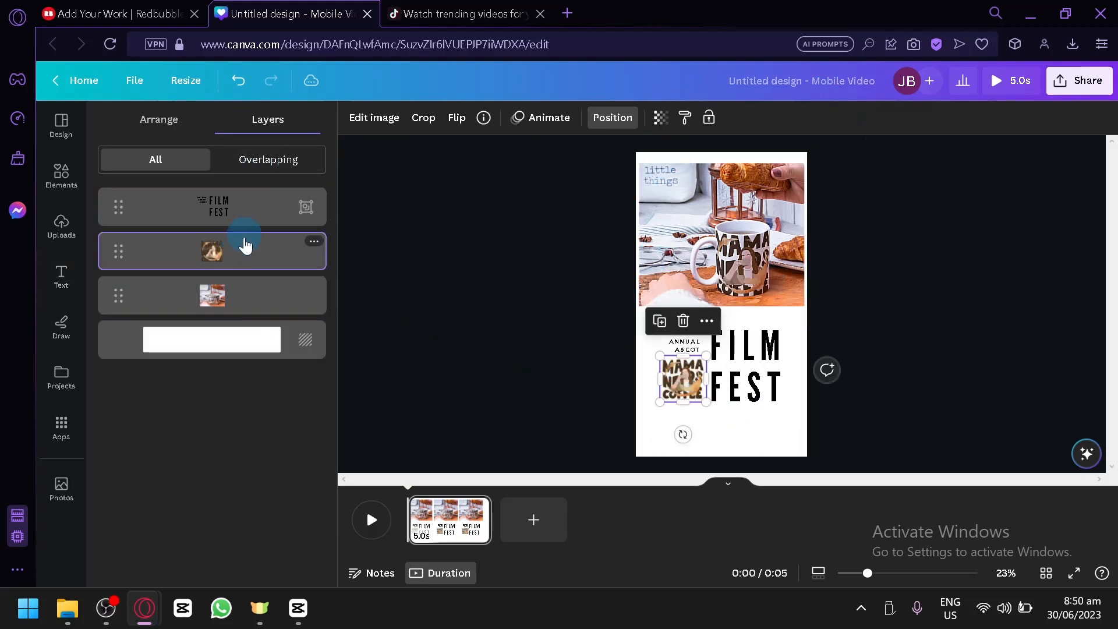
{"action": "left_click", "coordinate": [527, 121]}
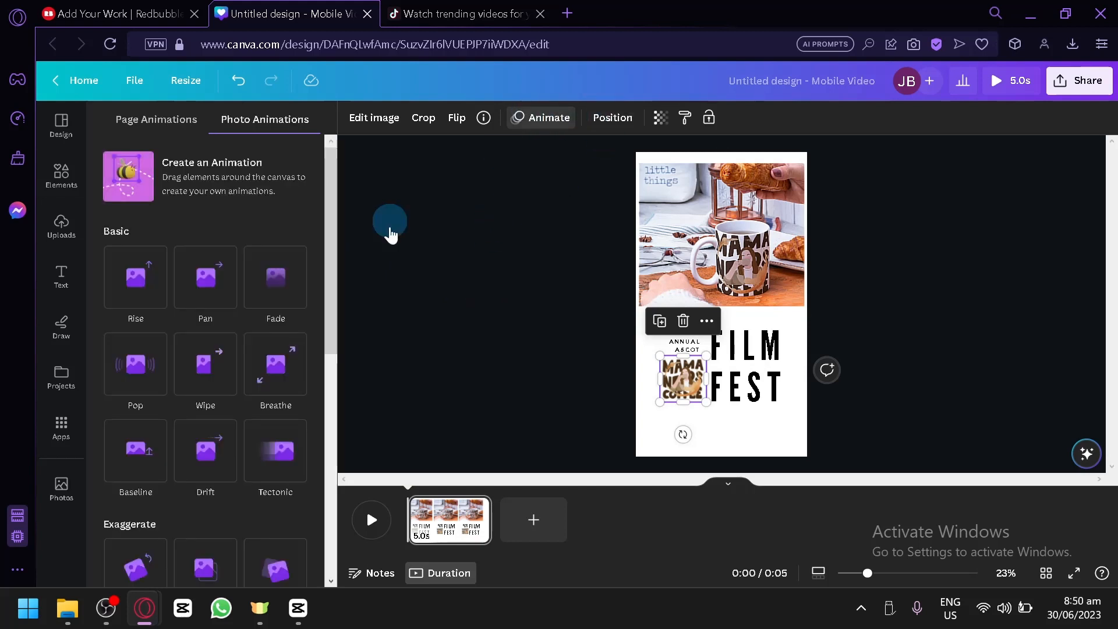
{"action": "left_click", "coordinate": [271, 276]}
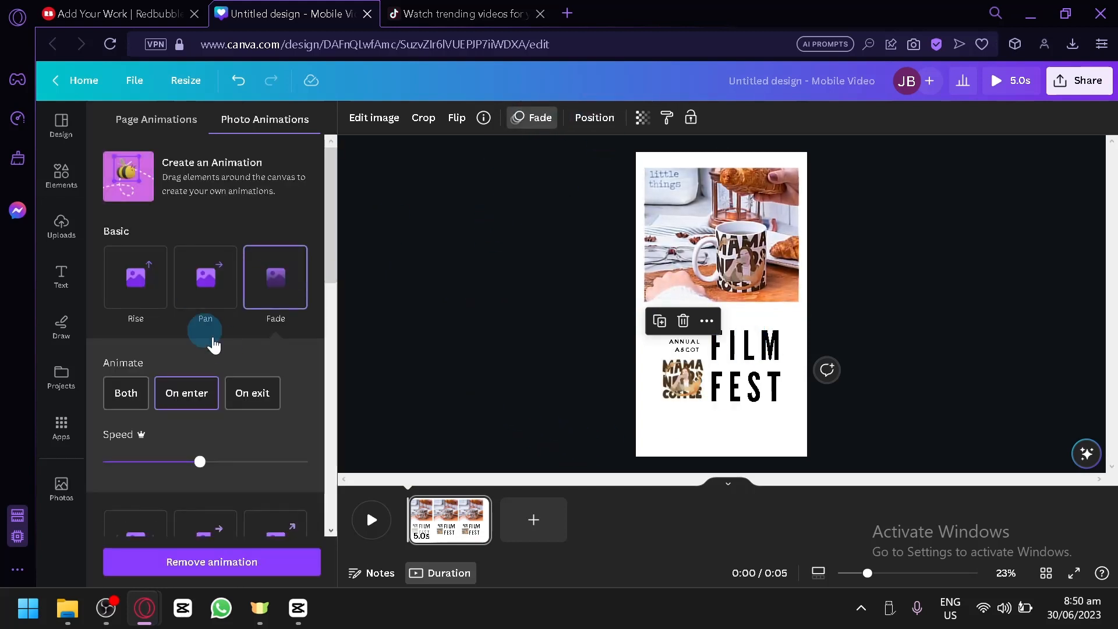
{"action": "scroll", "coordinate": [247, 396], "scroll_direction": "down", "scroll_amount": 2}
{"action": "scroll", "coordinate": [253, 434], "scroll_direction": "down", "scroll_amount": 2}
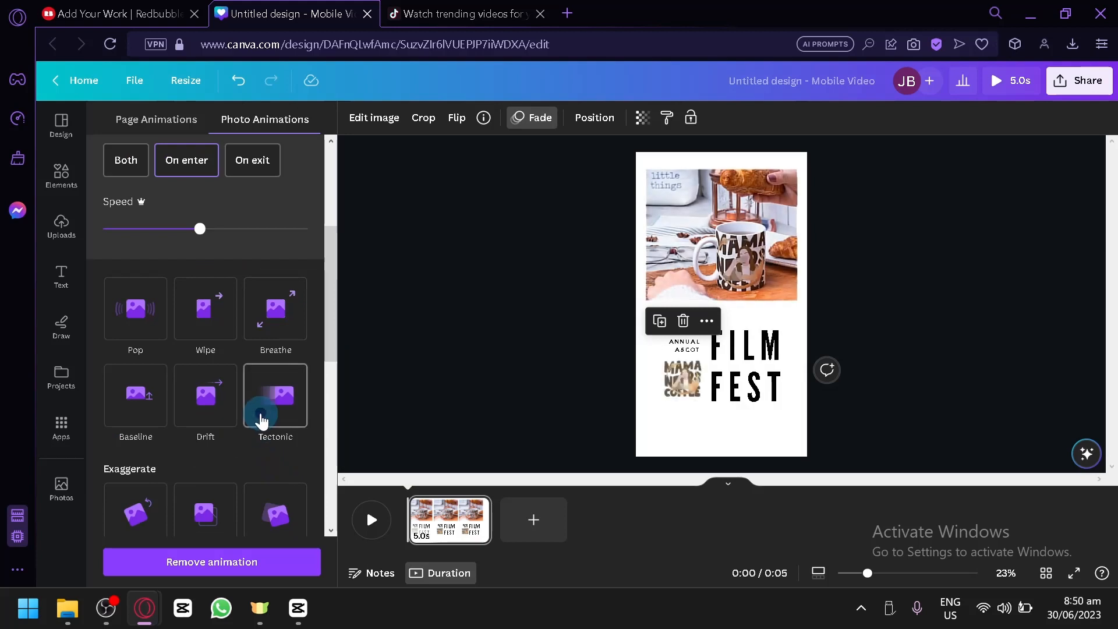
{"action": "left_click", "coordinate": [260, 419]}
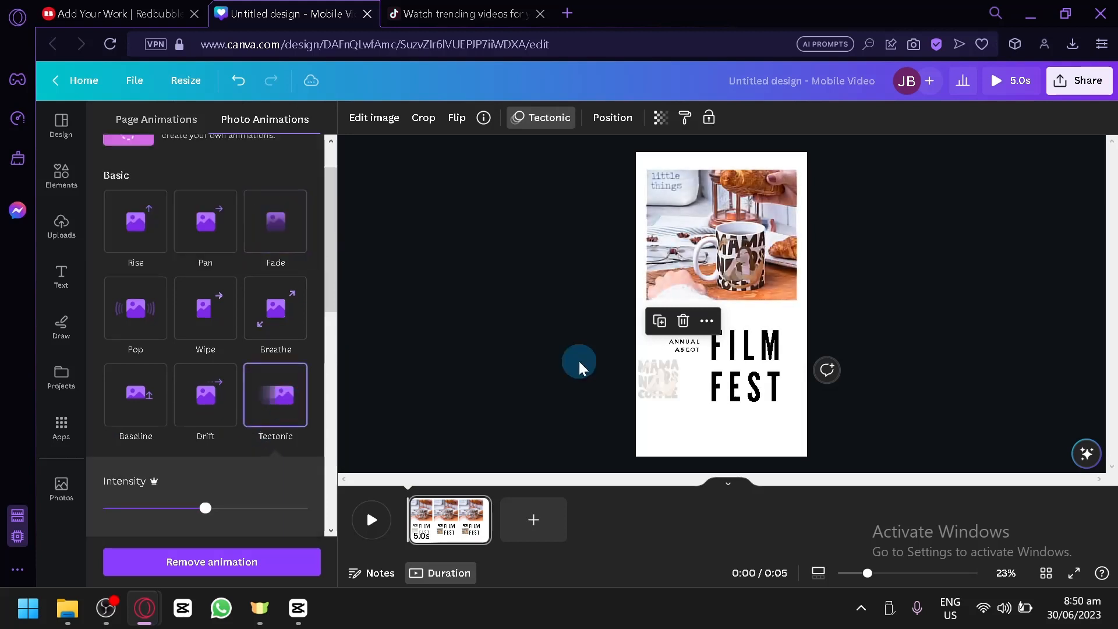
{"action": "left_click", "coordinate": [220, 400]}
{"action": "left_click", "coordinate": [216, 270]}
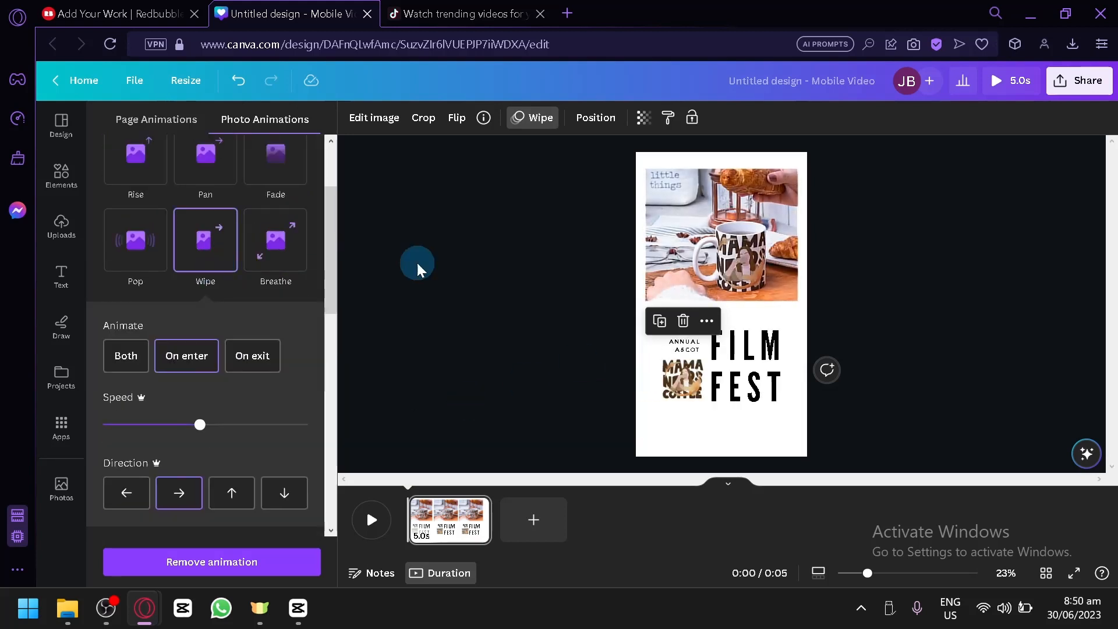
{"action": "left_click", "coordinate": [507, 299]}
- Play the animated video page to preview it and switch to the open TikTok page
{"action": "left_click", "coordinate": [381, 531]}
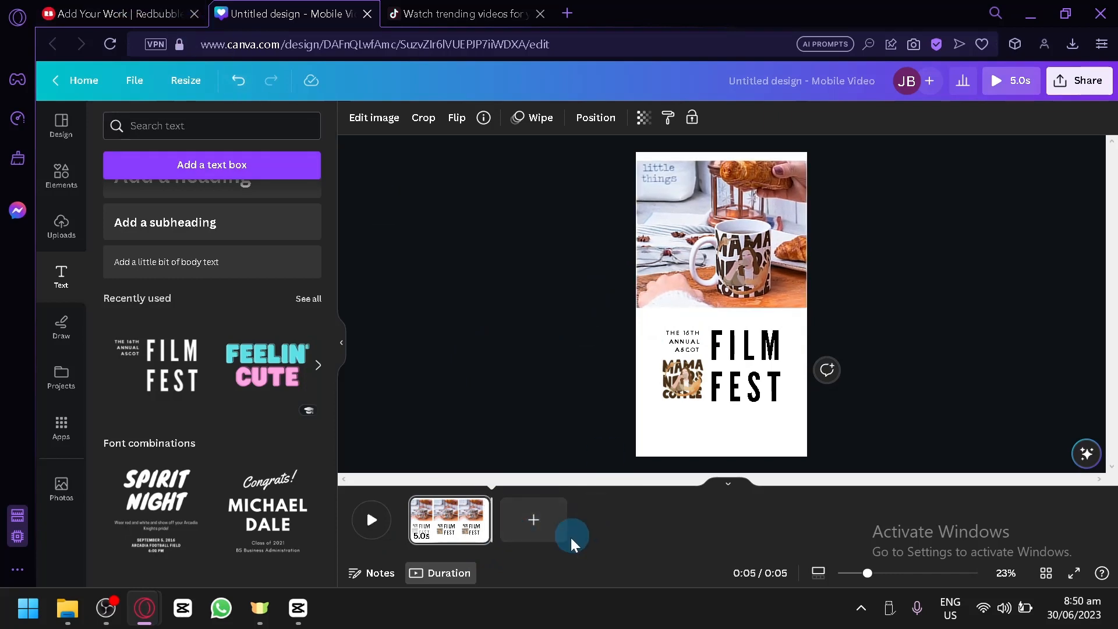
{"action": "left_click", "coordinate": [720, 330]}
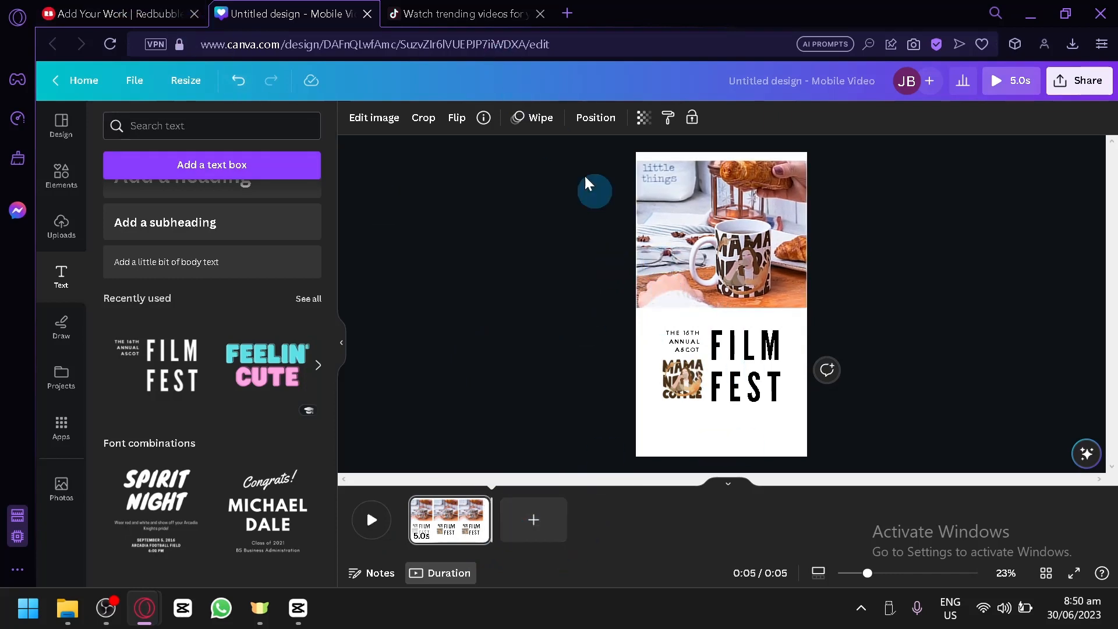
{"action": "left_click", "coordinate": [488, 13]}
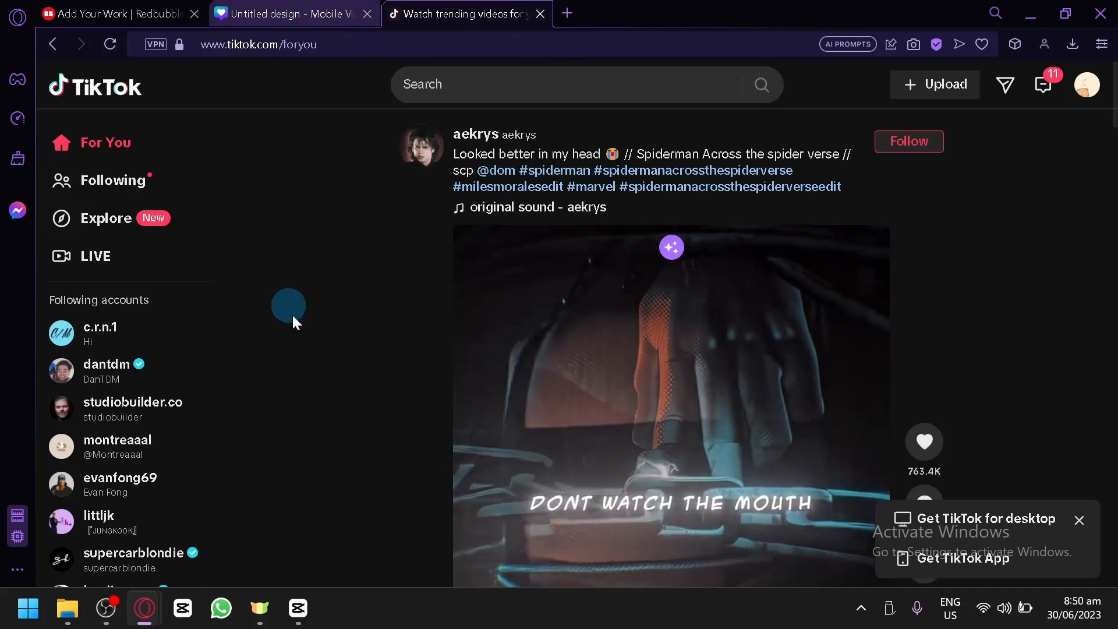